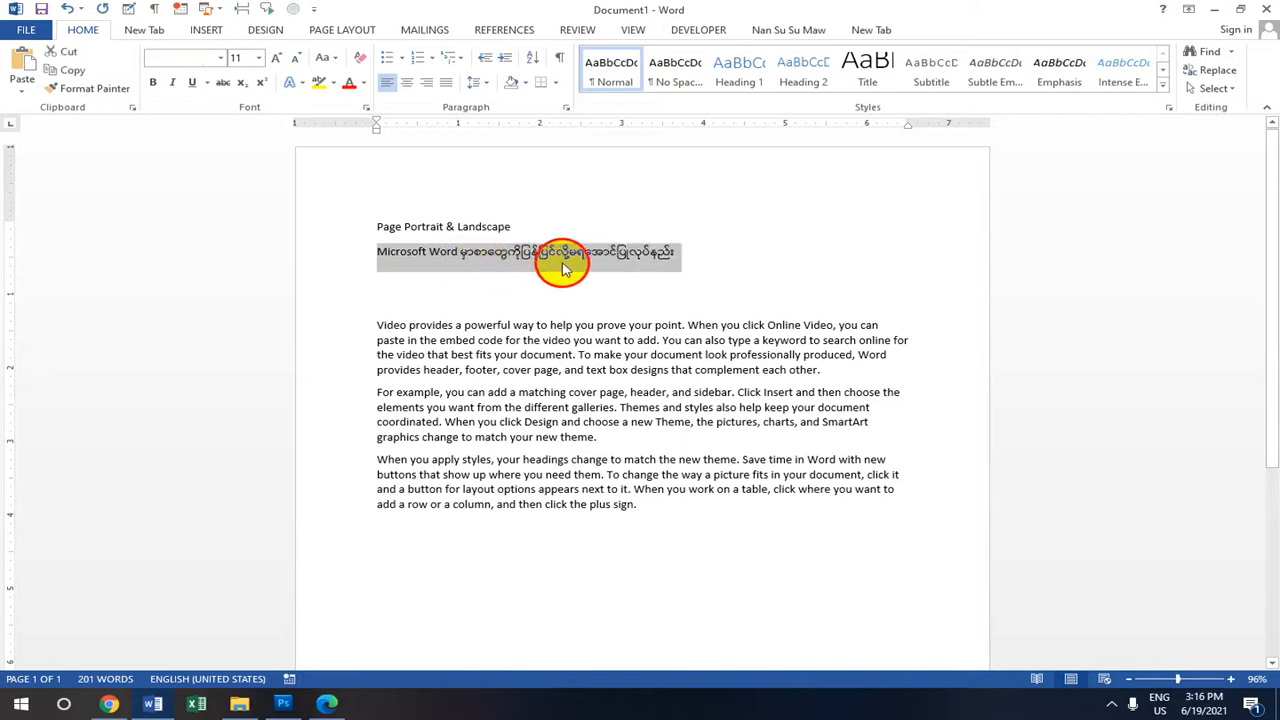
Select and deselect the Myanmar title line, then minimize Word to show the desktop.
{"action": "left_click_drag", "start_coordinate": [676, 251], "coordinate": [376, 243]}
{"action": "left_click", "coordinate": [740, 250]}
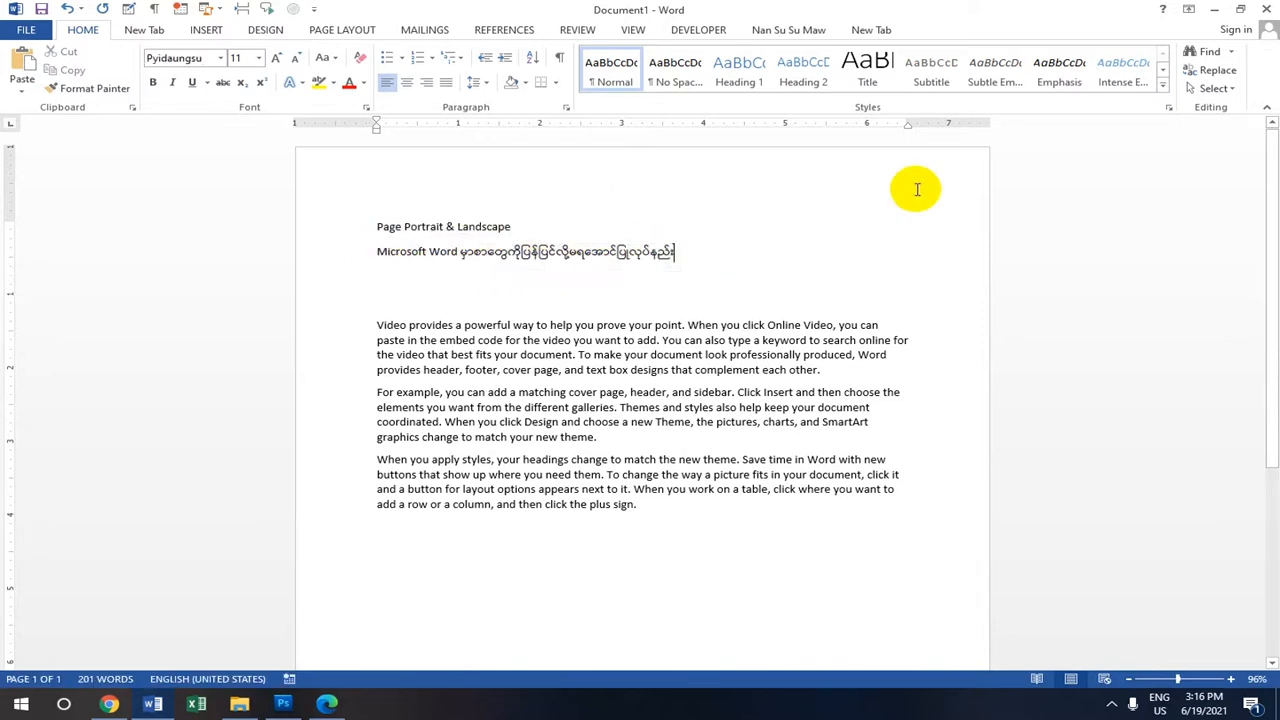
{"action": "left_click", "coordinate": [1214, 9]}
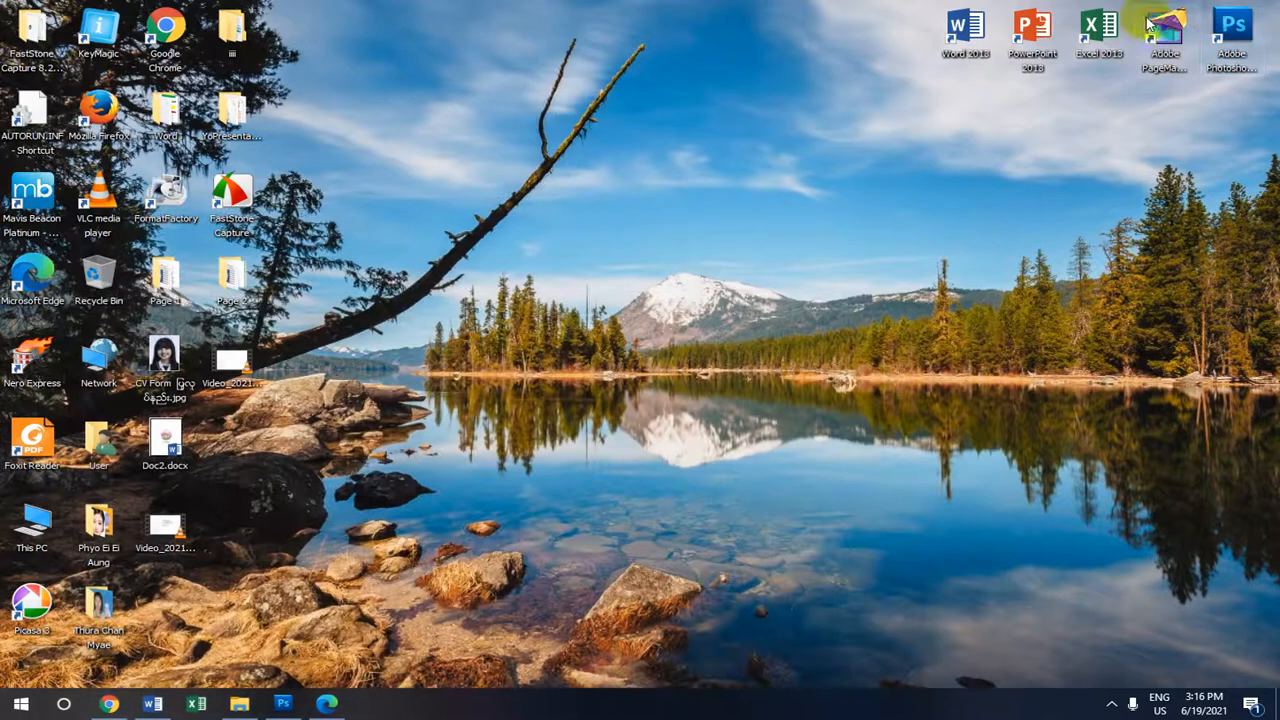
Browse This PC > DATA (E:) > Word 2013 lesson folder and open the 026 .docx.
{"action": "double_click", "coordinate": [24, 524]}
{"action": "left_click", "coordinate": [950, 313]}
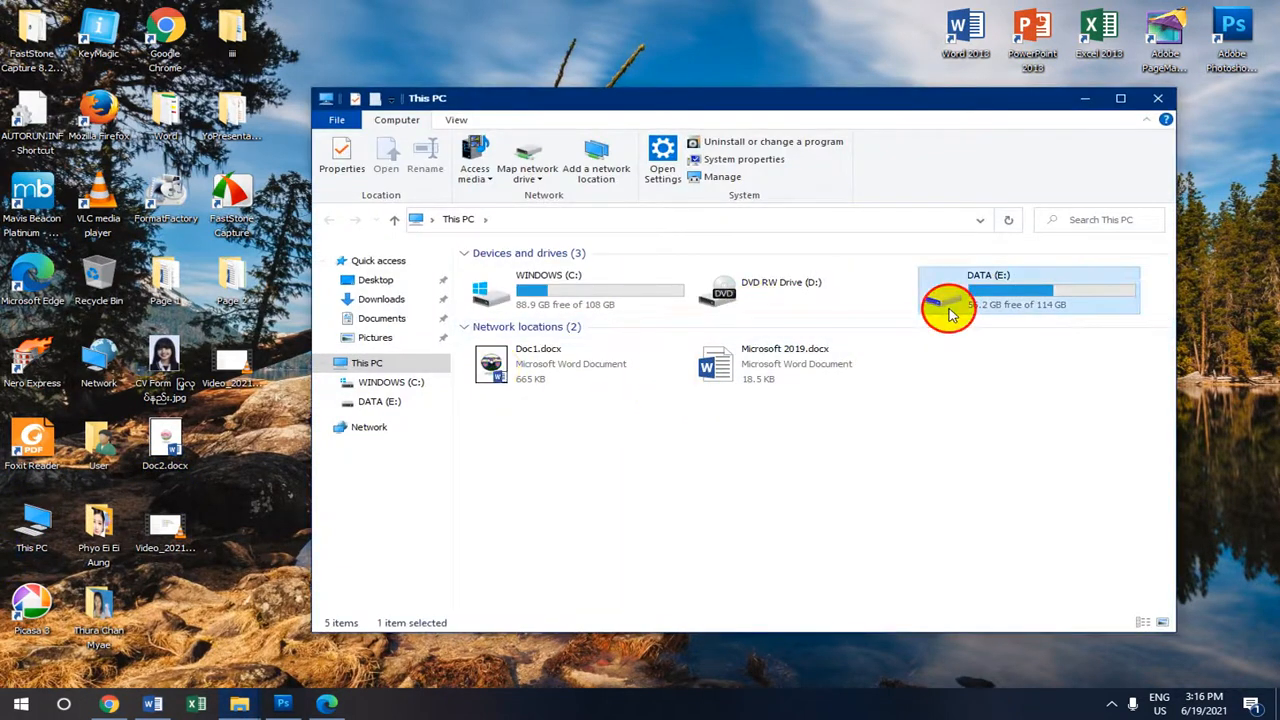
{"action": "double_click", "coordinate": [950, 313]}
{"action": "scroll", "coordinate": [750, 380], "scroll_direction": "down", "scroll_amount": 1}
{"action": "left_click", "coordinate": [605, 415]}
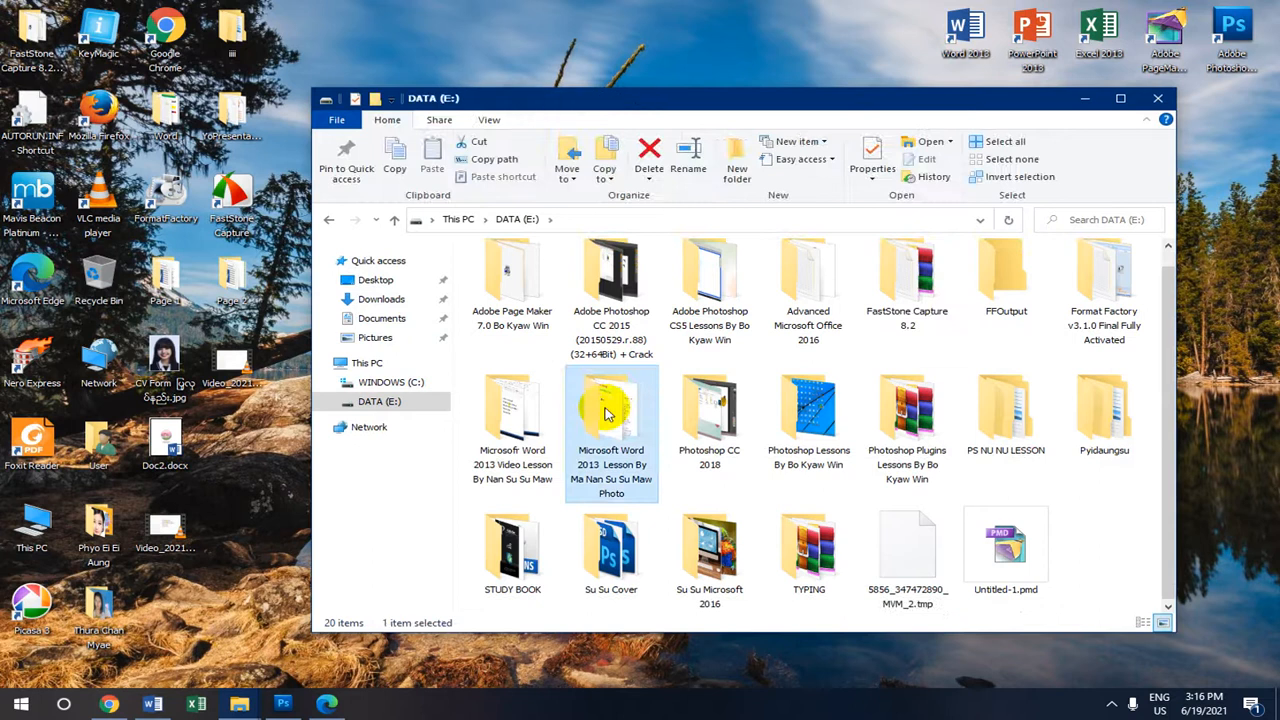
{"action": "double_click", "coordinate": [605, 415]}
{"action": "scroll", "coordinate": [840, 420], "scroll_direction": "down", "scroll_amount": 3}
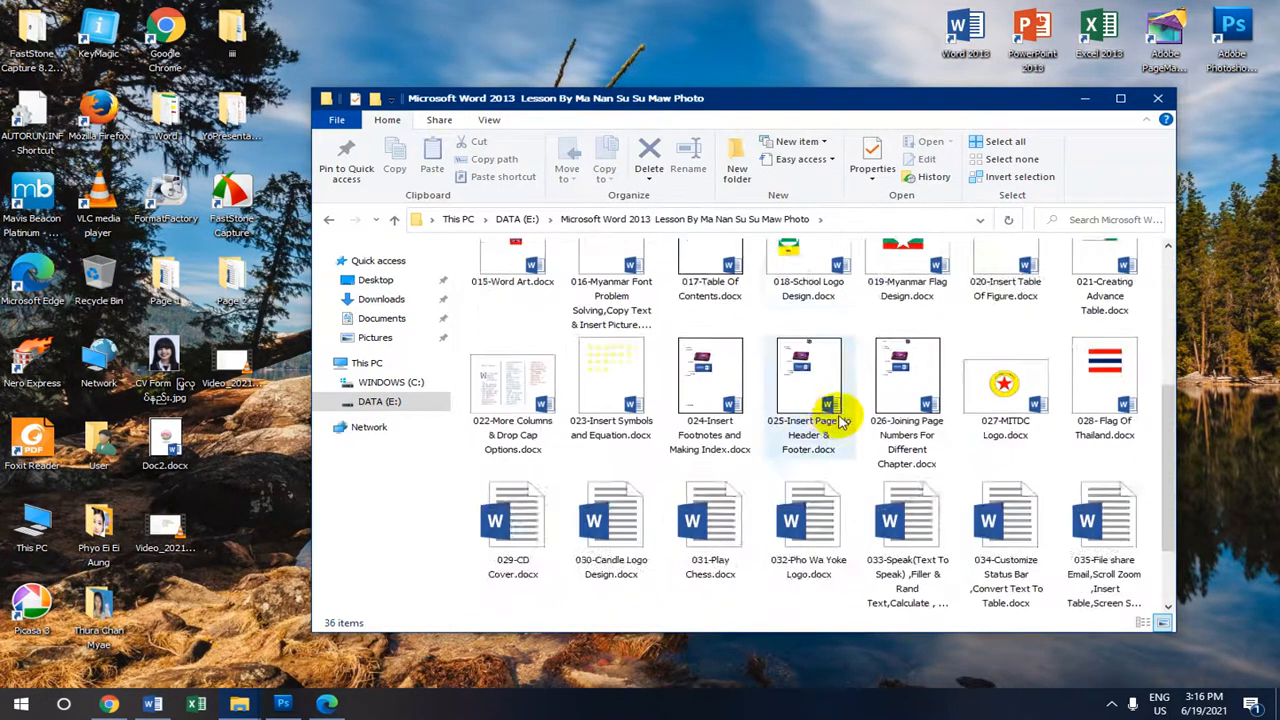
{"action": "scroll", "coordinate": [840, 420], "scroll_direction": "down", "scroll_amount": 2}
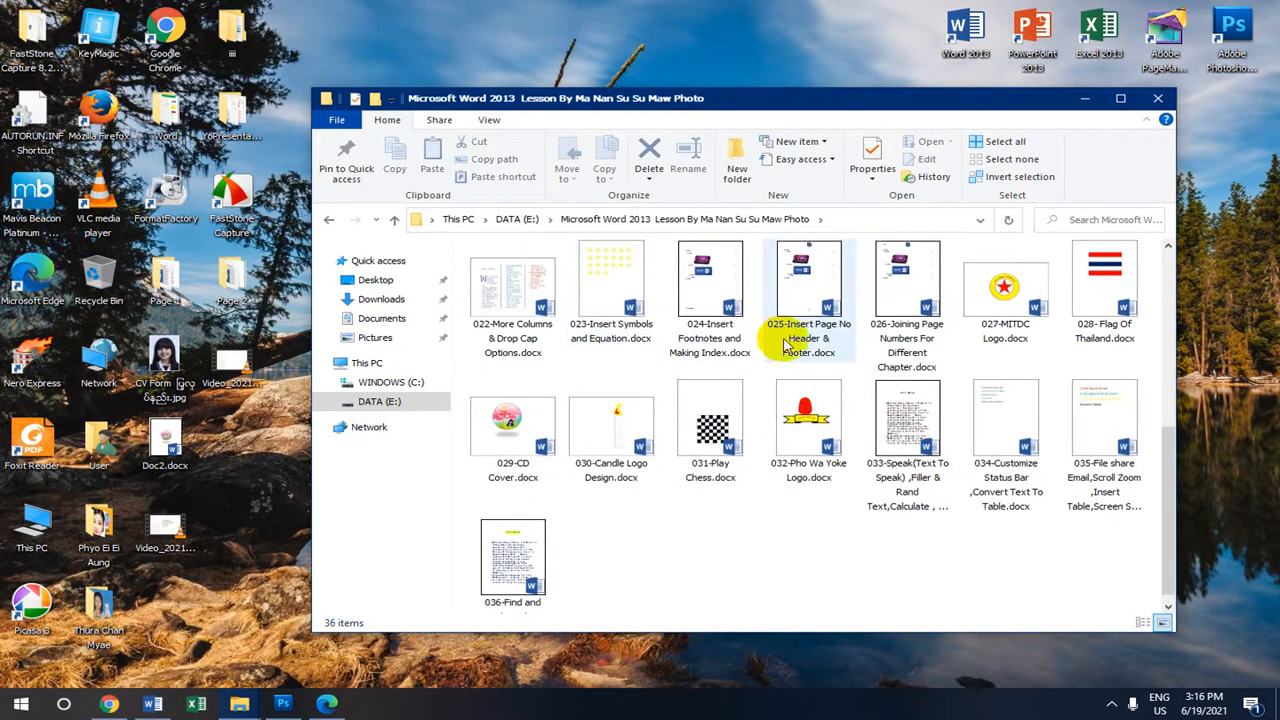
{"action": "left_click", "coordinate": [900, 270]}
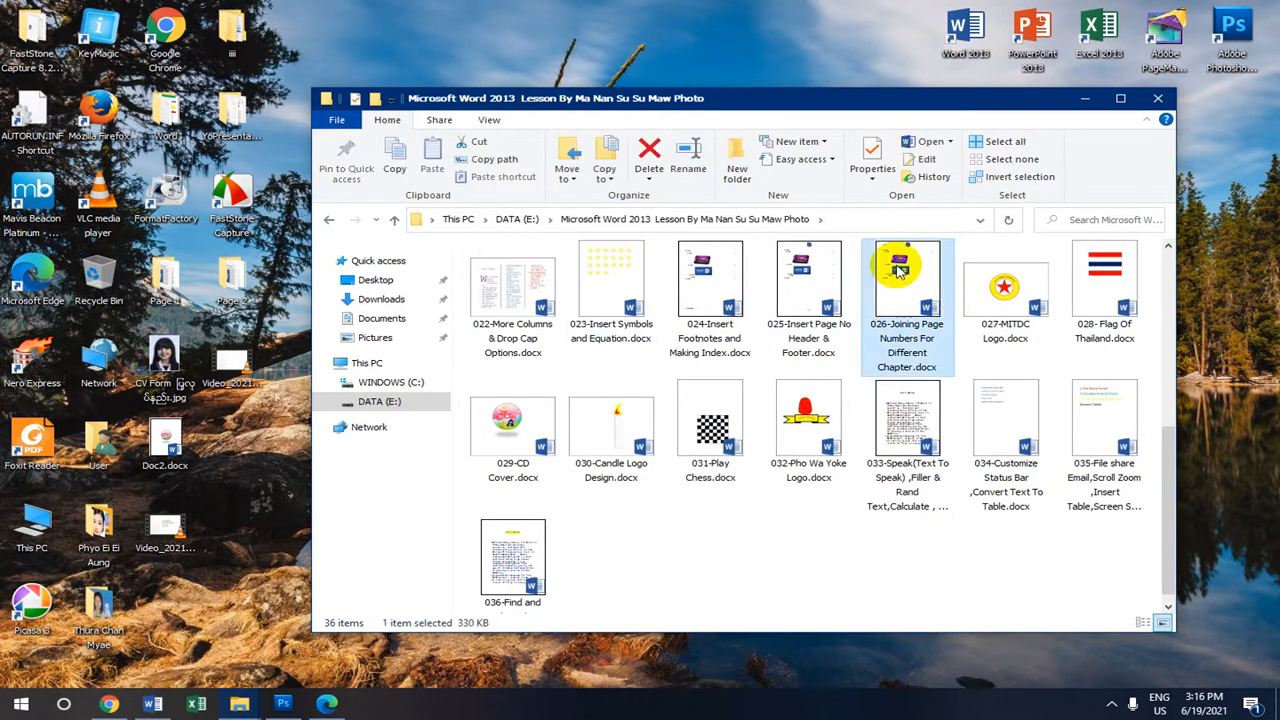
{"action": "double_click", "coordinate": [900, 270]}
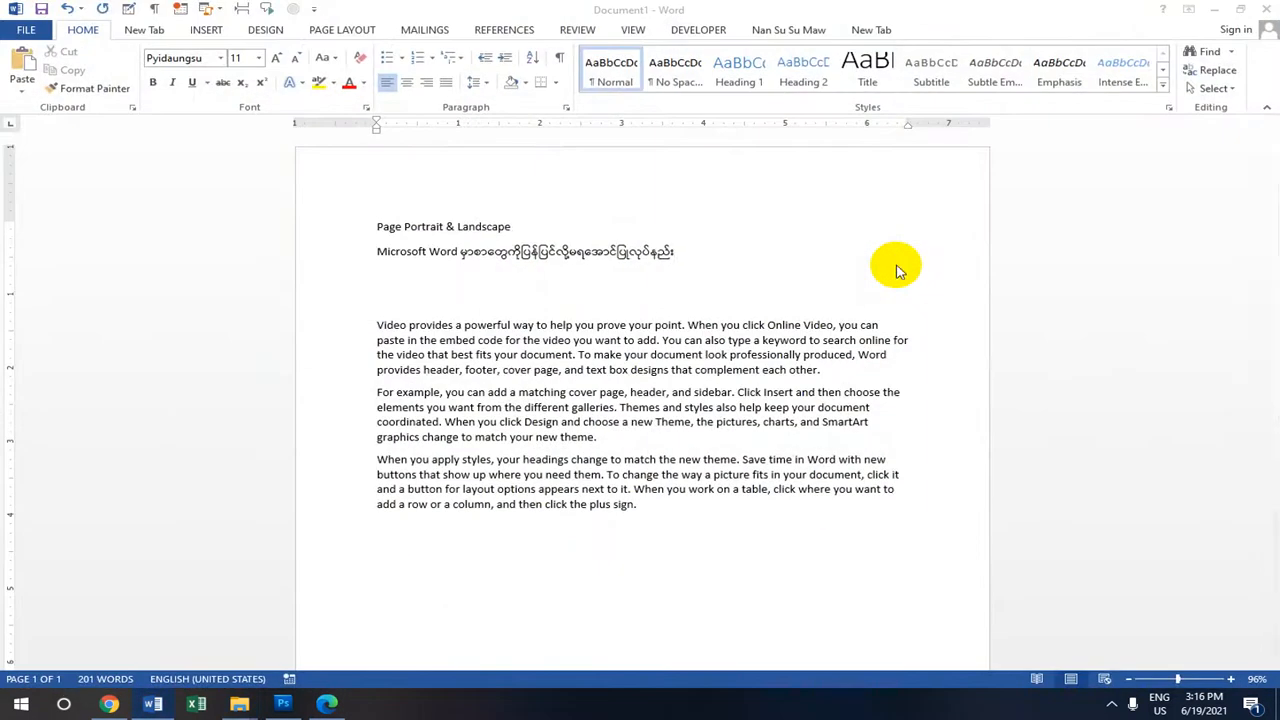
Scroll through the 026 document and zoom out to 51% to see whole pages.
{"action": "scroll", "coordinate": [634, 320], "scroll_direction": "down", "scroll_amount": 10}
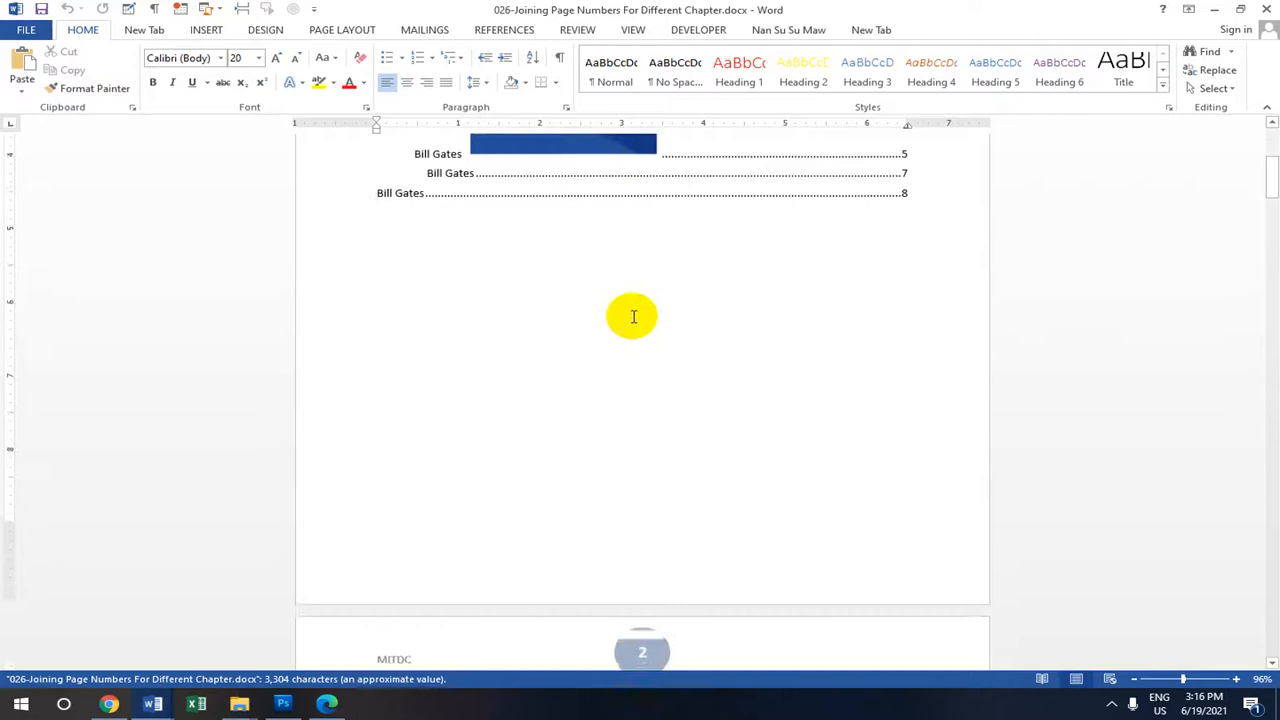
{"action": "scroll", "coordinate": [640, 338], "scroll_direction": "down", "scroll_amount": 10}
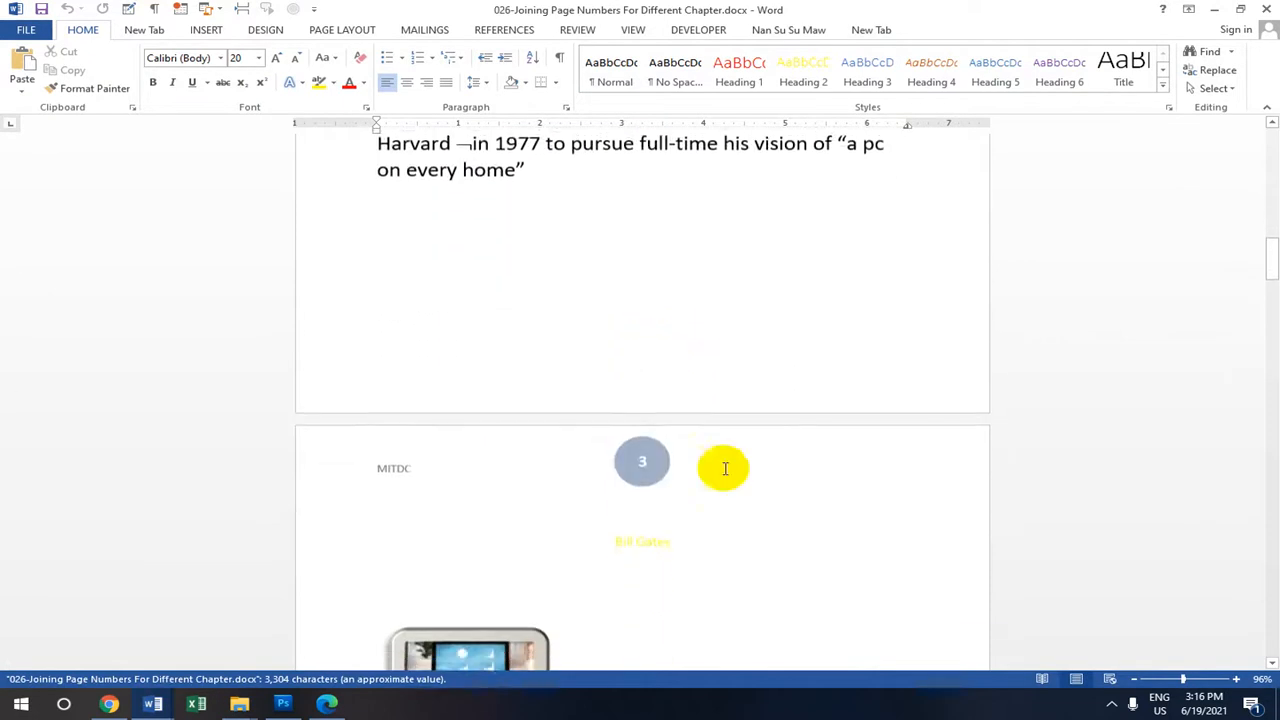
{"action": "scroll", "coordinate": [673, 339], "scroll_direction": "down", "scroll_amount": 4}
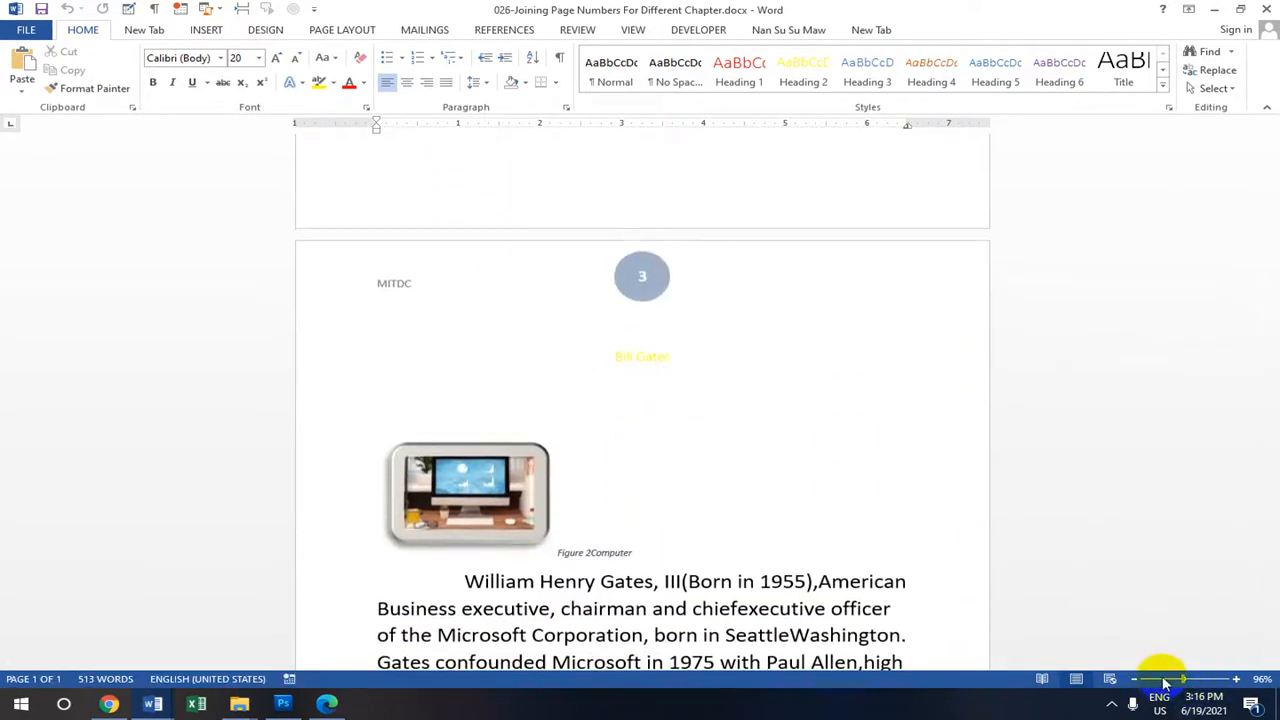
{"action": "left_click_drag", "start_coordinate": [1176, 680], "coordinate": [1163, 679]}
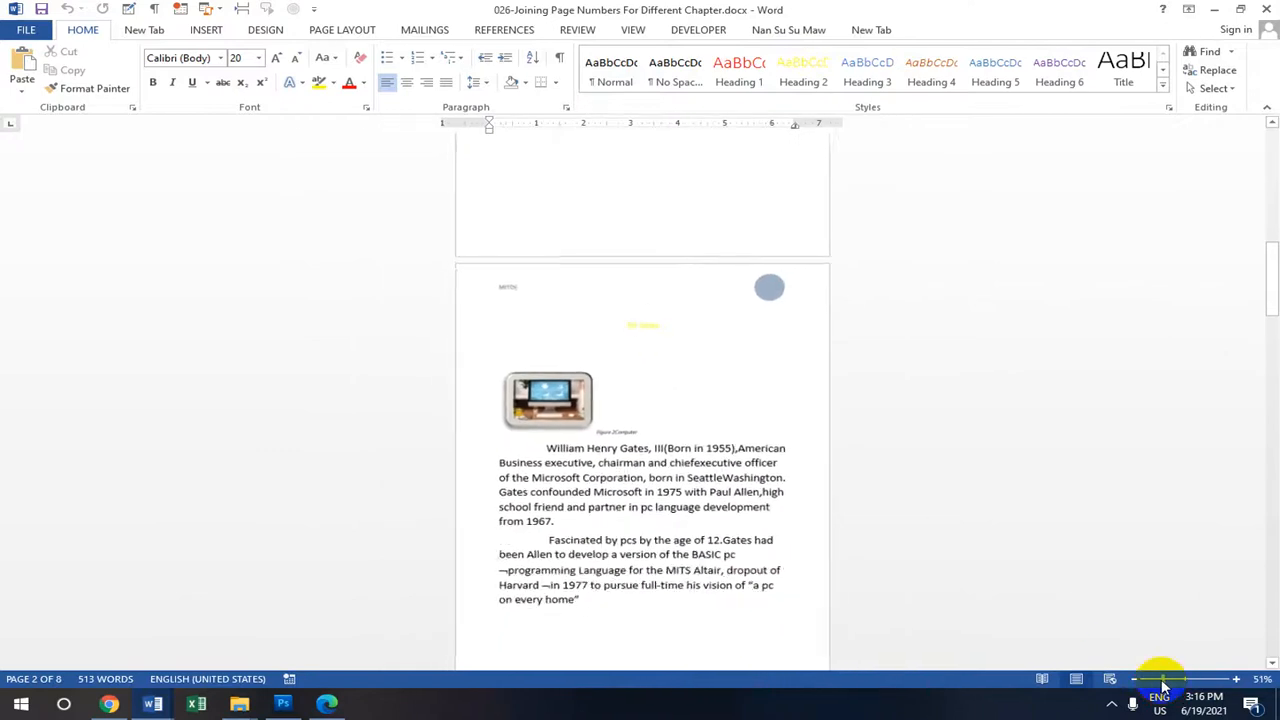
{"action": "scroll", "coordinate": [686, 309], "scroll_direction": "up", "scroll_amount": 5}
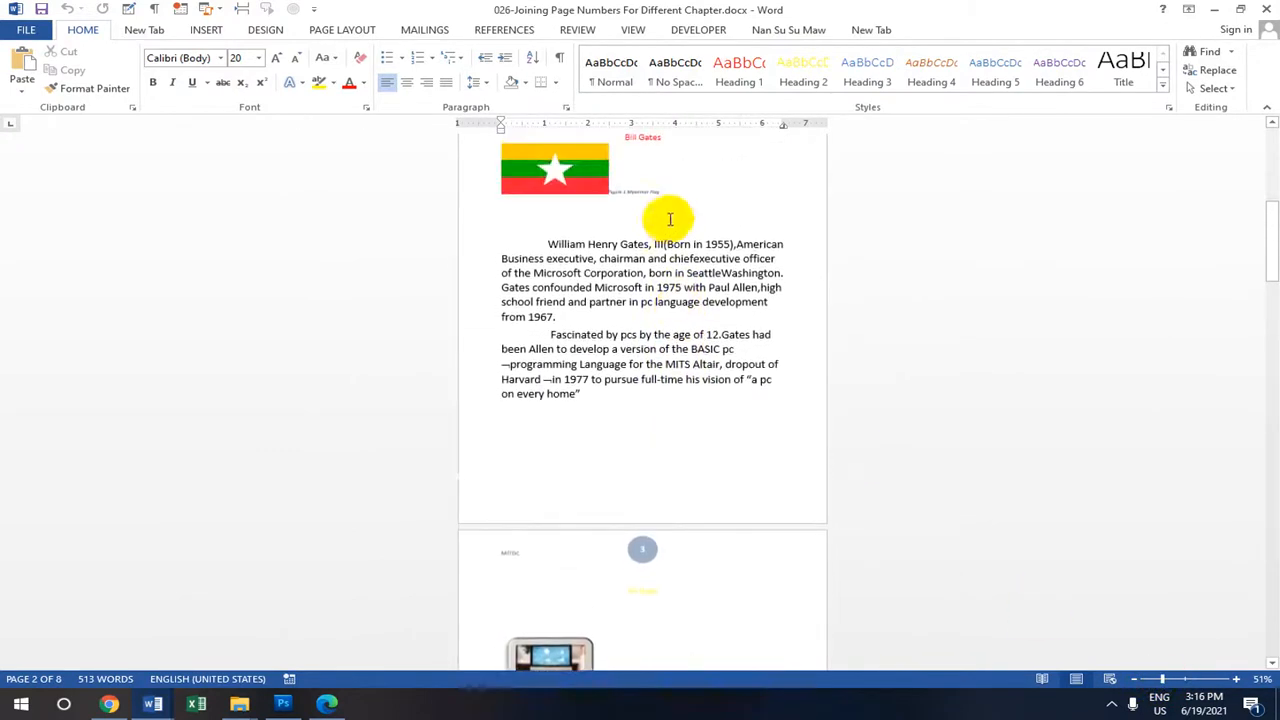
{"action": "scroll", "coordinate": [651, 200], "scroll_direction": "up", "scroll_amount": 5}
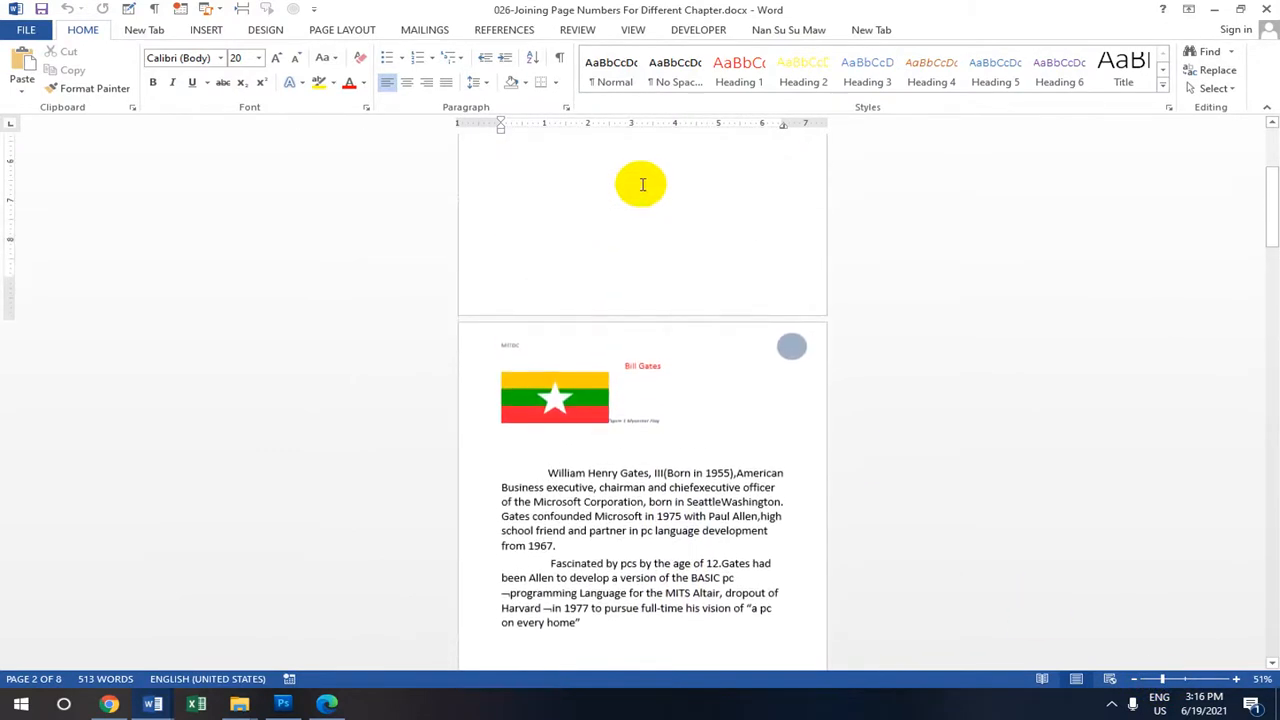
{"action": "scroll", "coordinate": [642, 195], "scroll_direction": "up", "scroll_amount": 2}
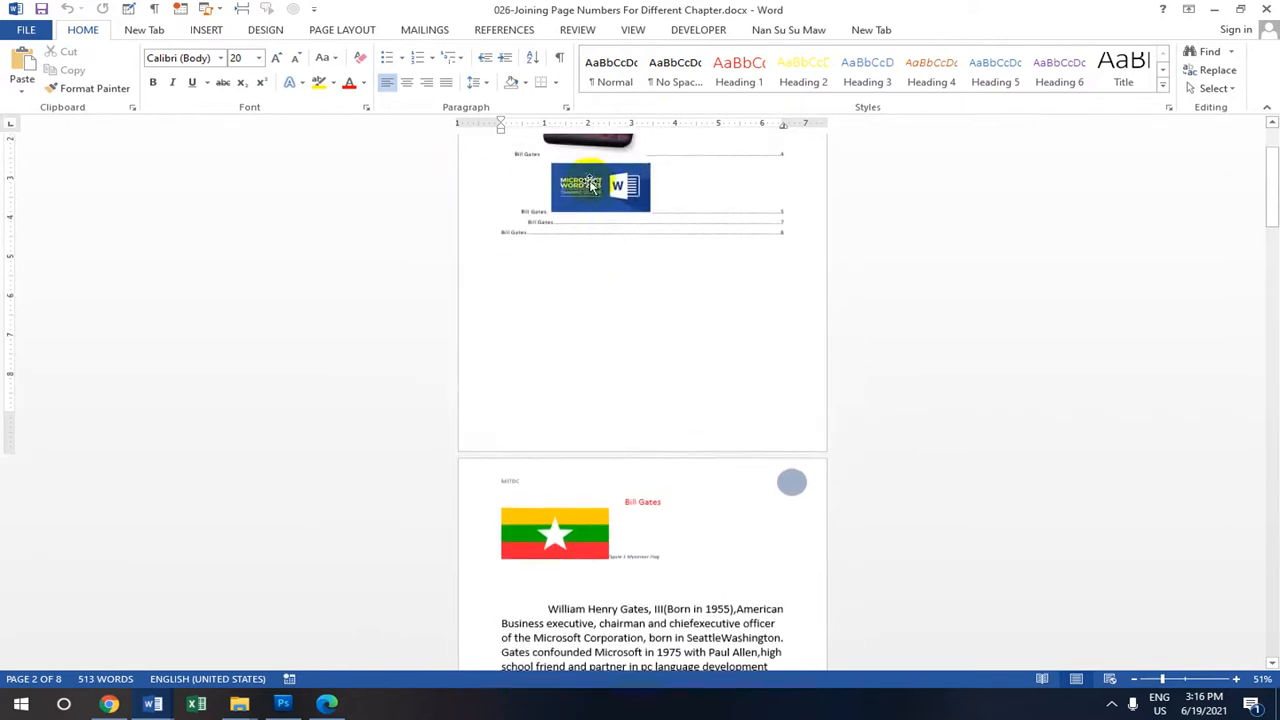
Place the insertion point on page 1 and show the PAGE LAYOUT tab.
{"action": "left_click", "coordinate": [588, 249]}
{"action": "scroll", "coordinate": [588, 249], "scroll_direction": "up", "scroll_amount": 3}
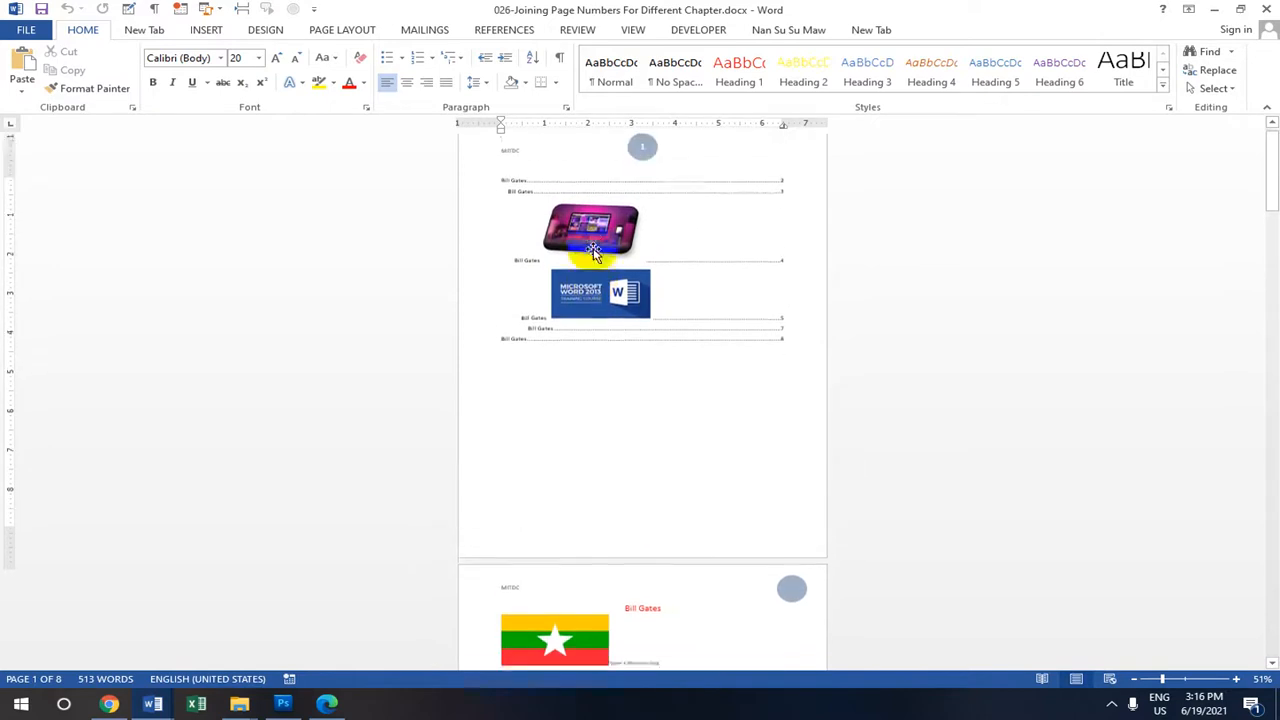
{"action": "scroll", "coordinate": [594, 334], "scroll_direction": "down", "scroll_amount": 3}
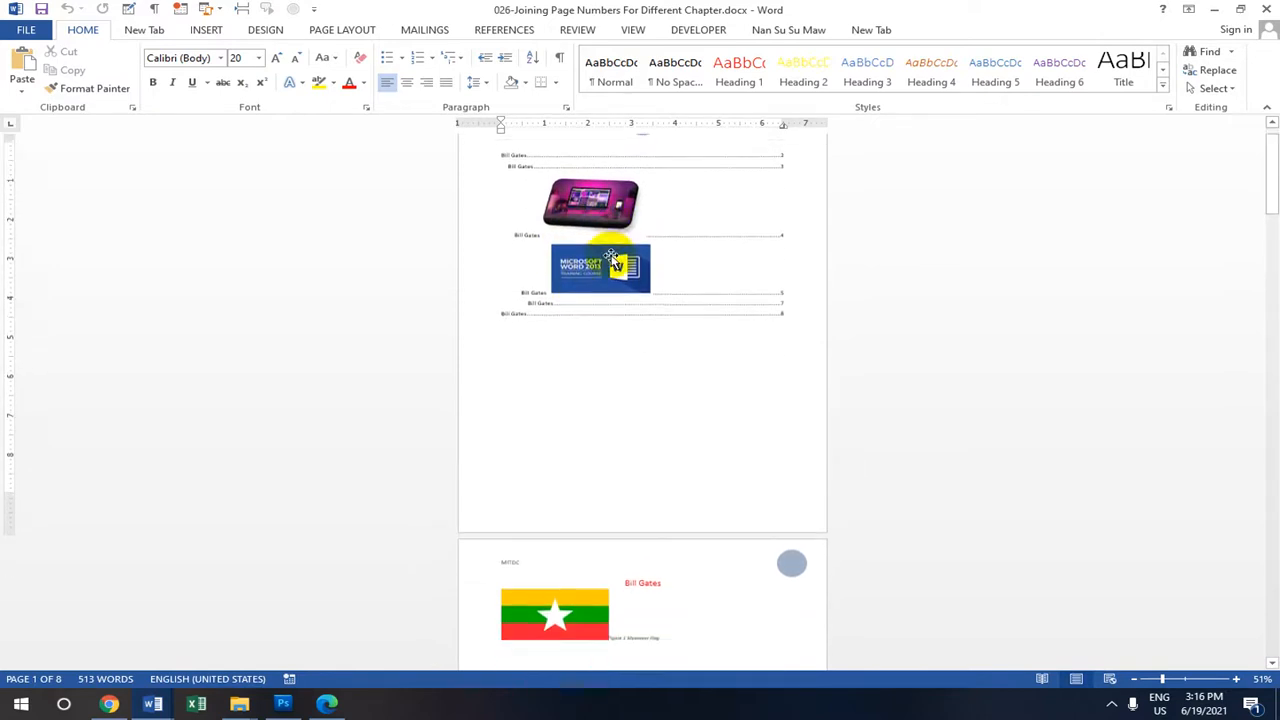
{"action": "scroll", "coordinate": [600, 290], "scroll_direction": "down", "scroll_amount": 2}
{"action": "scroll", "coordinate": [589, 311], "scroll_direction": "up", "scroll_amount": 3}
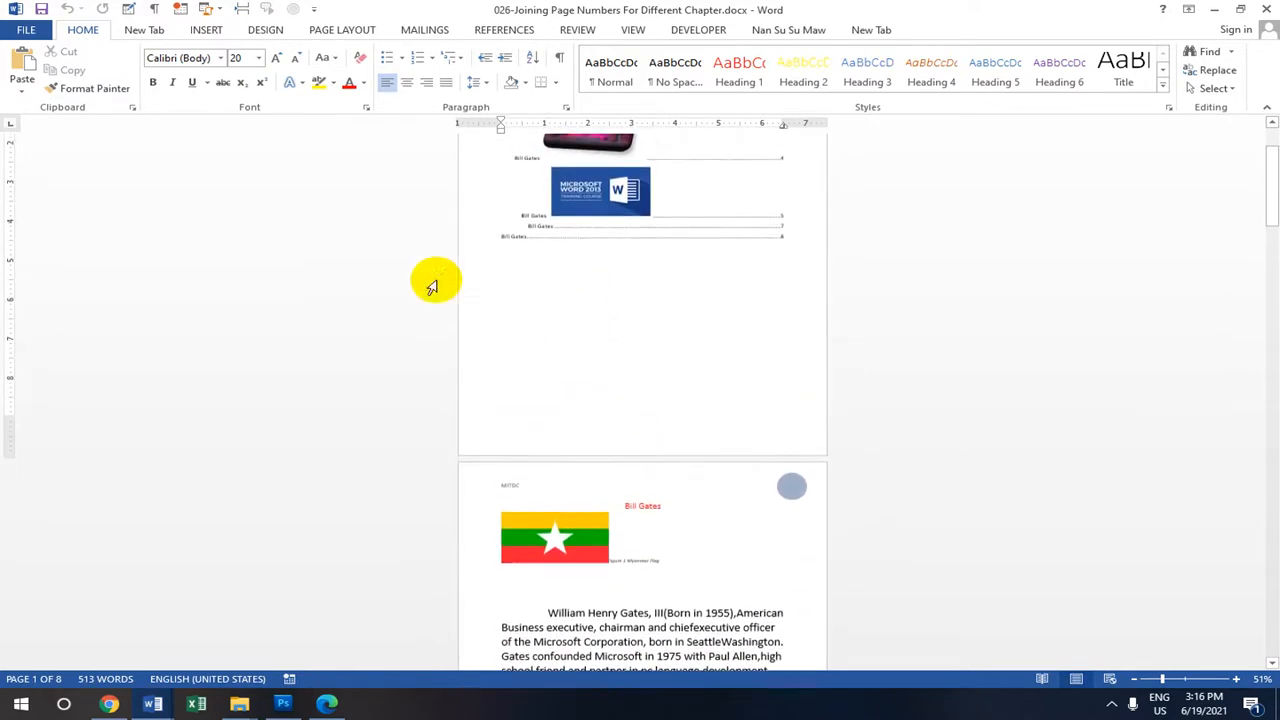
{"action": "left_click", "coordinate": [380, 31]}
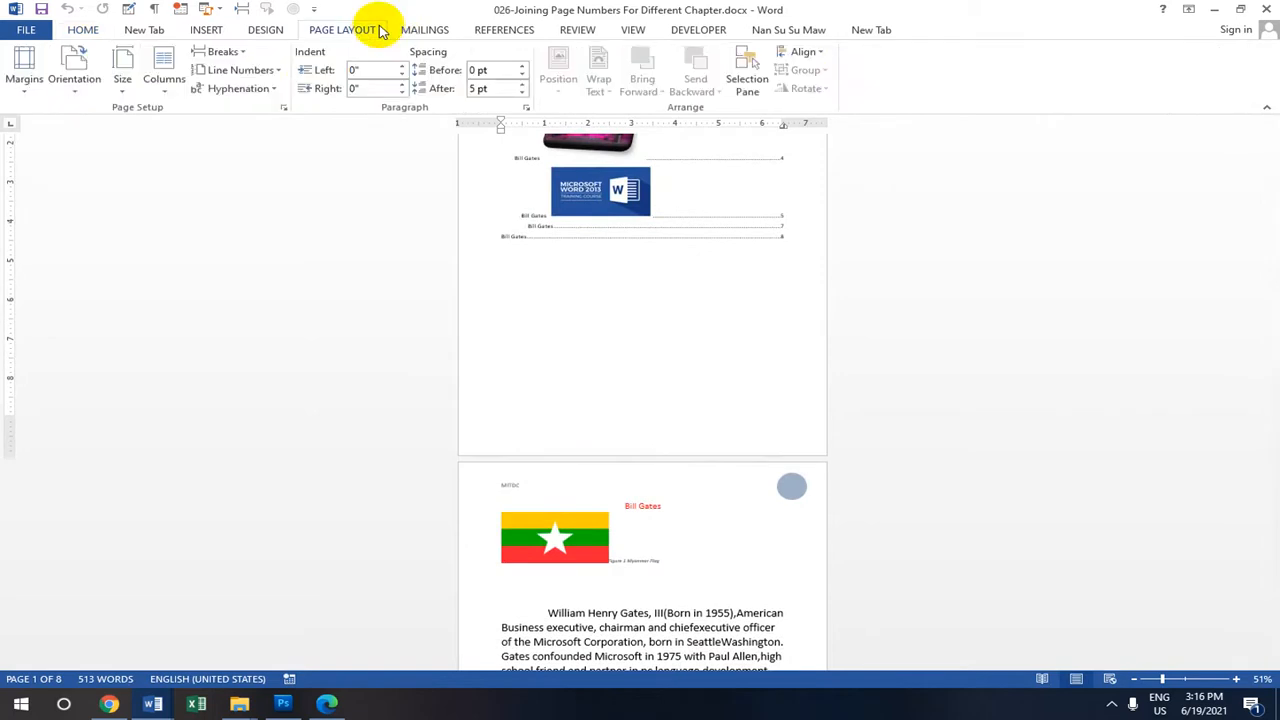
{"action": "scroll", "coordinate": [620, 277], "scroll_direction": "up", "scroll_amount": 3}
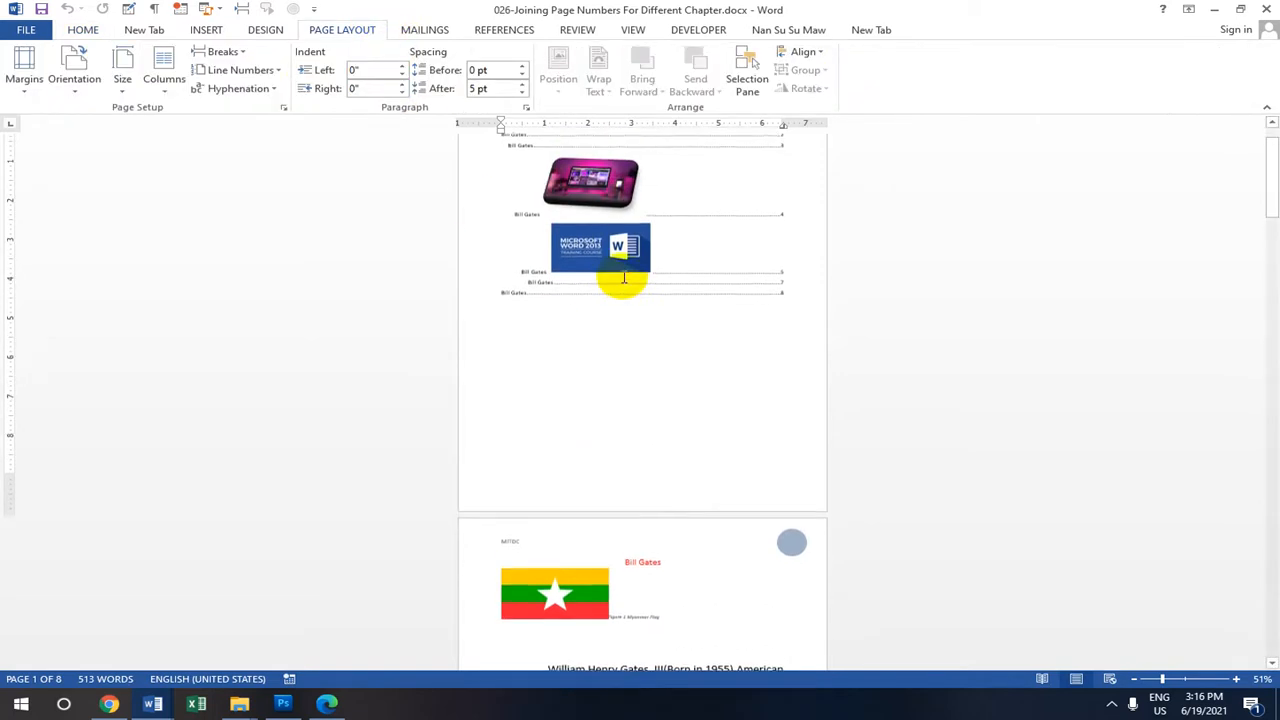
{"action": "left_click", "coordinate": [78, 88]}
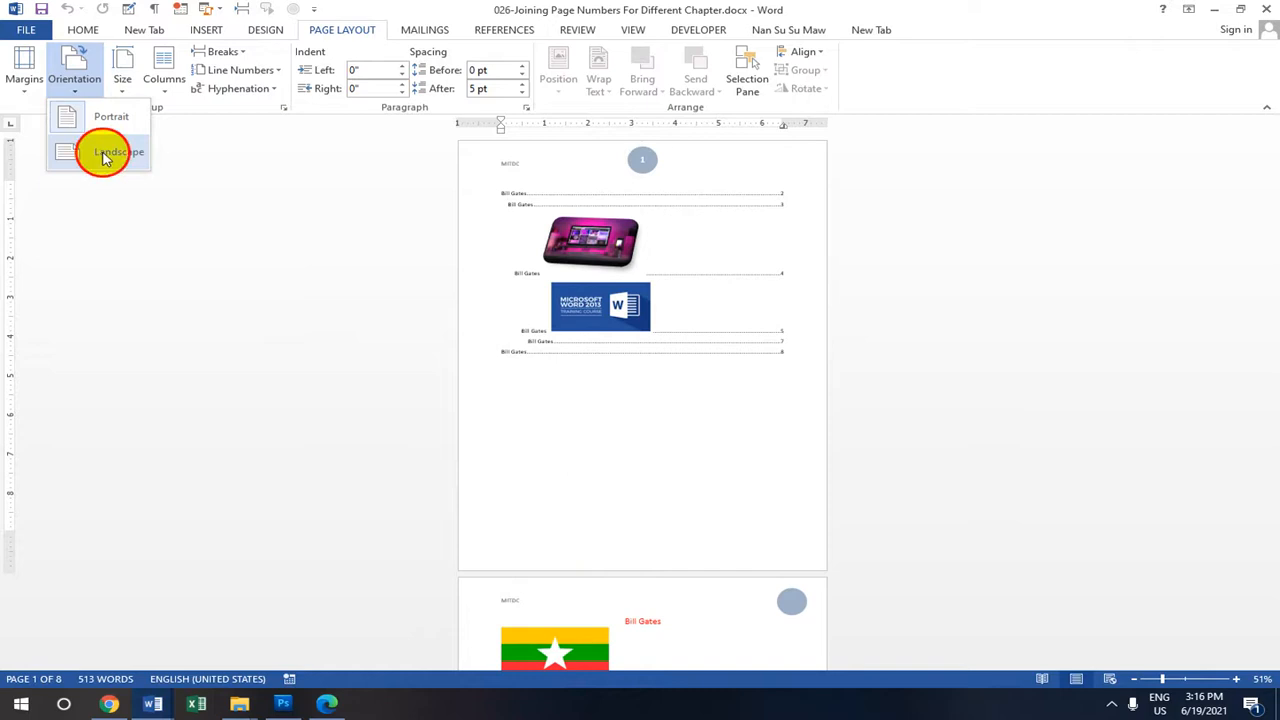
{"action": "left_click", "coordinate": [106, 155]}
{"action": "scroll", "coordinate": [649, 260], "scroll_direction": "down", "scroll_amount": 3}
{"action": "scroll", "coordinate": [640, 310], "scroll_direction": "down", "scroll_amount": 10}
{"action": "scroll", "coordinate": [645, 363], "scroll_direction": "up", "scroll_amount": 13}
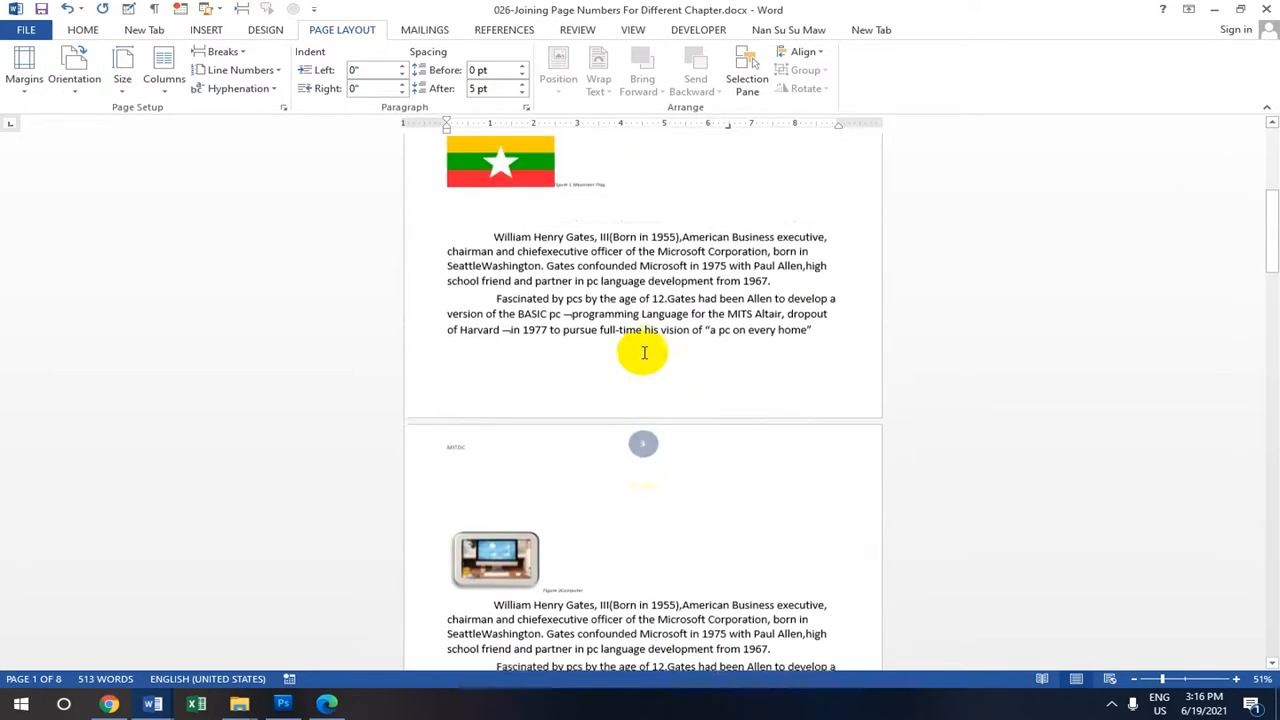
{"action": "left_click", "coordinate": [77, 92]}
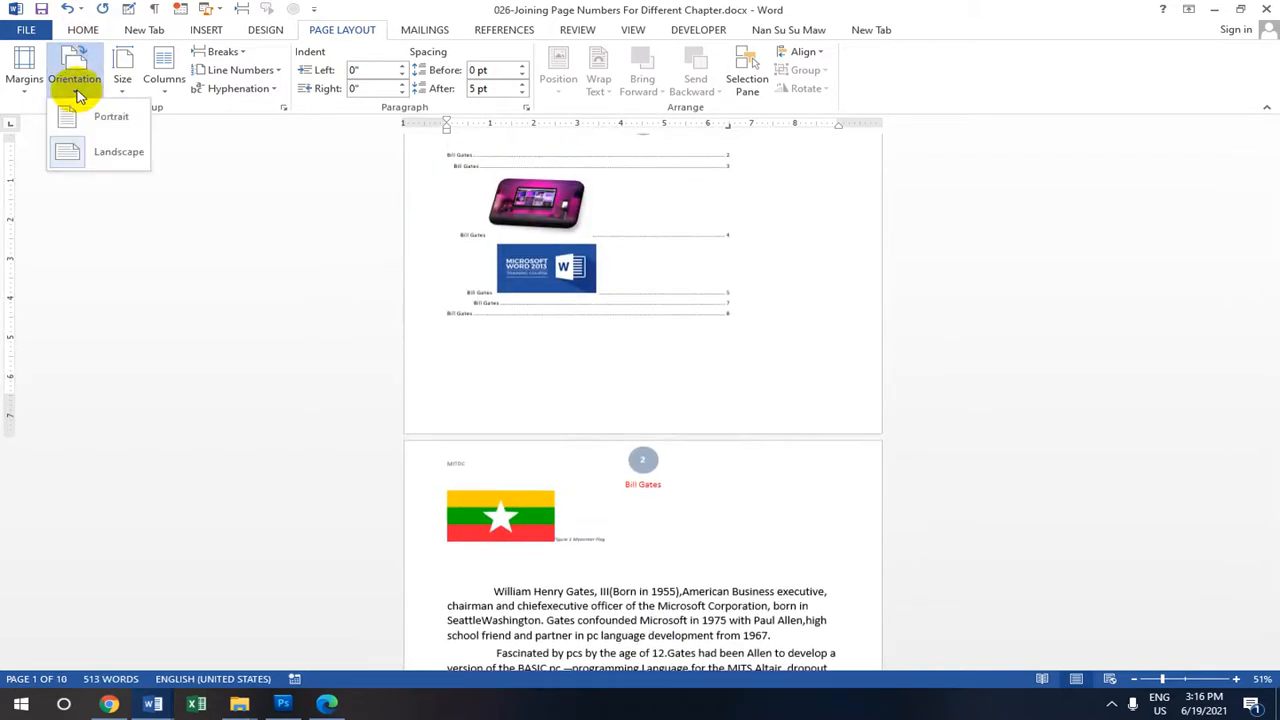
{"action": "left_click", "coordinate": [95, 113]}
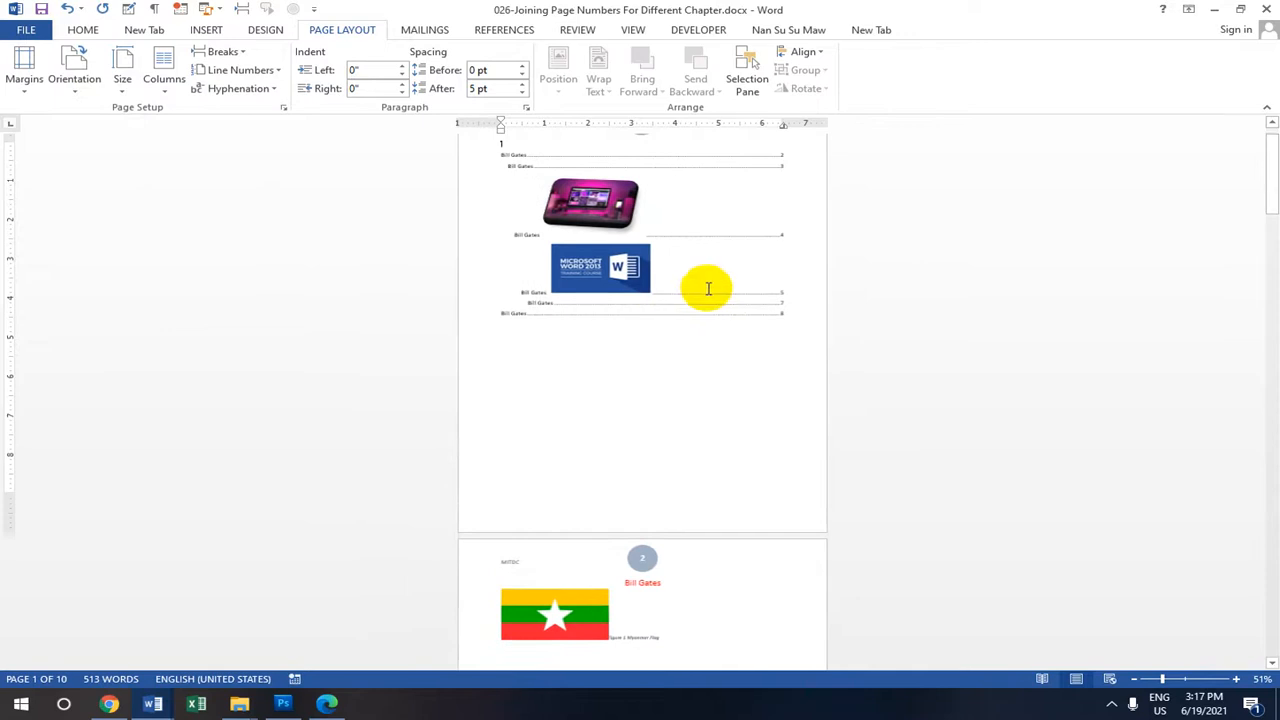
{"action": "scroll", "coordinate": [695, 275], "scroll_direction": "up", "scroll_amount": 1}
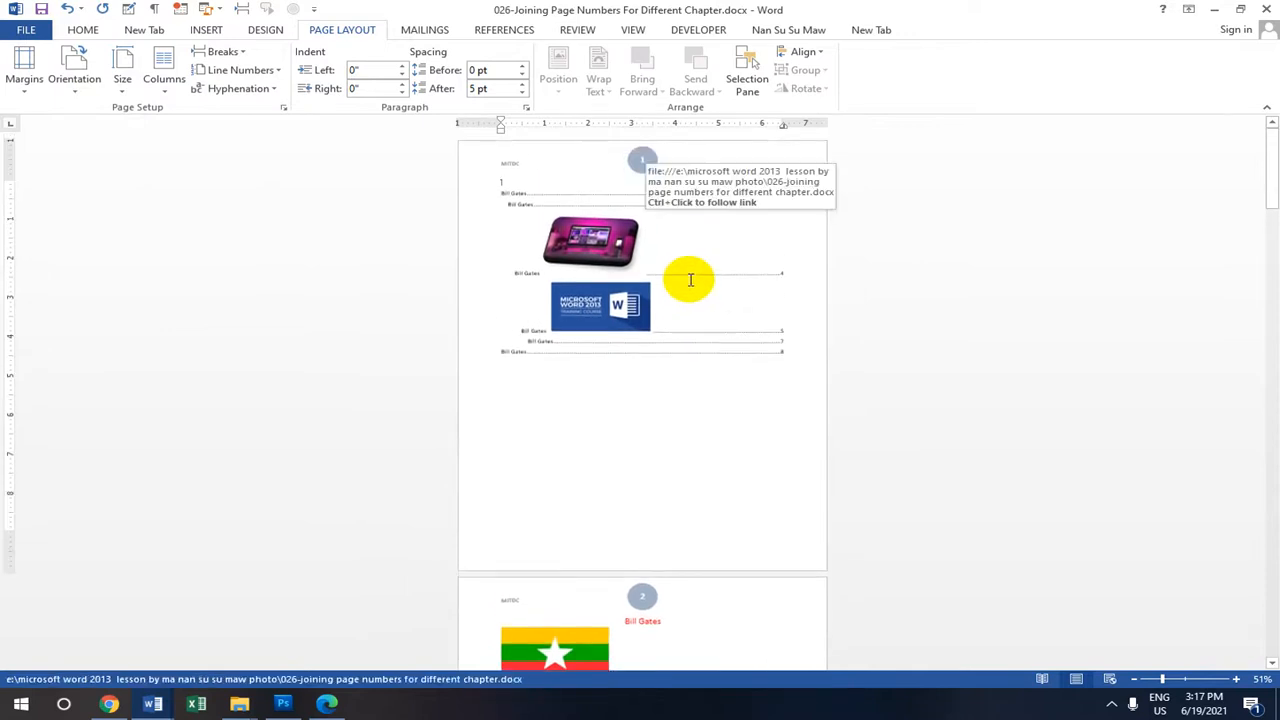
{"action": "scroll", "coordinate": [680, 280], "scroll_direction": "down", "scroll_amount": 3}
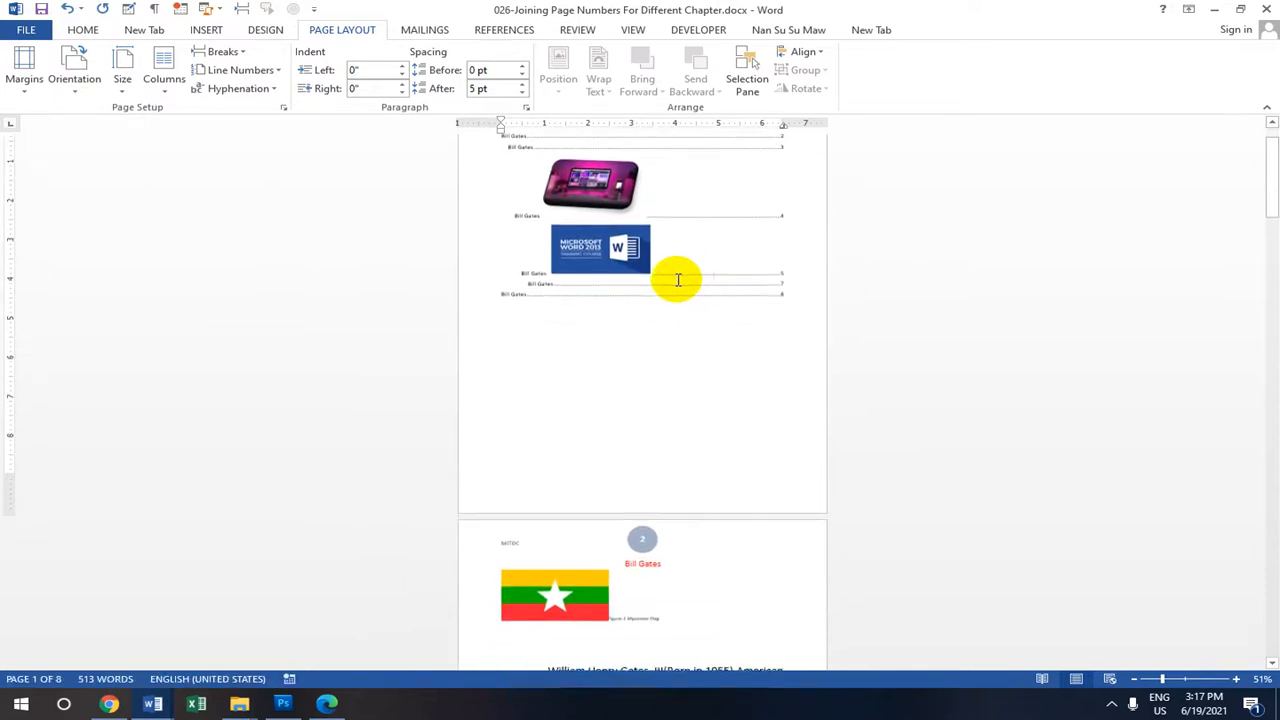
{"action": "scroll", "coordinate": [631, 321], "scroll_direction": "down", "scroll_amount": 5}
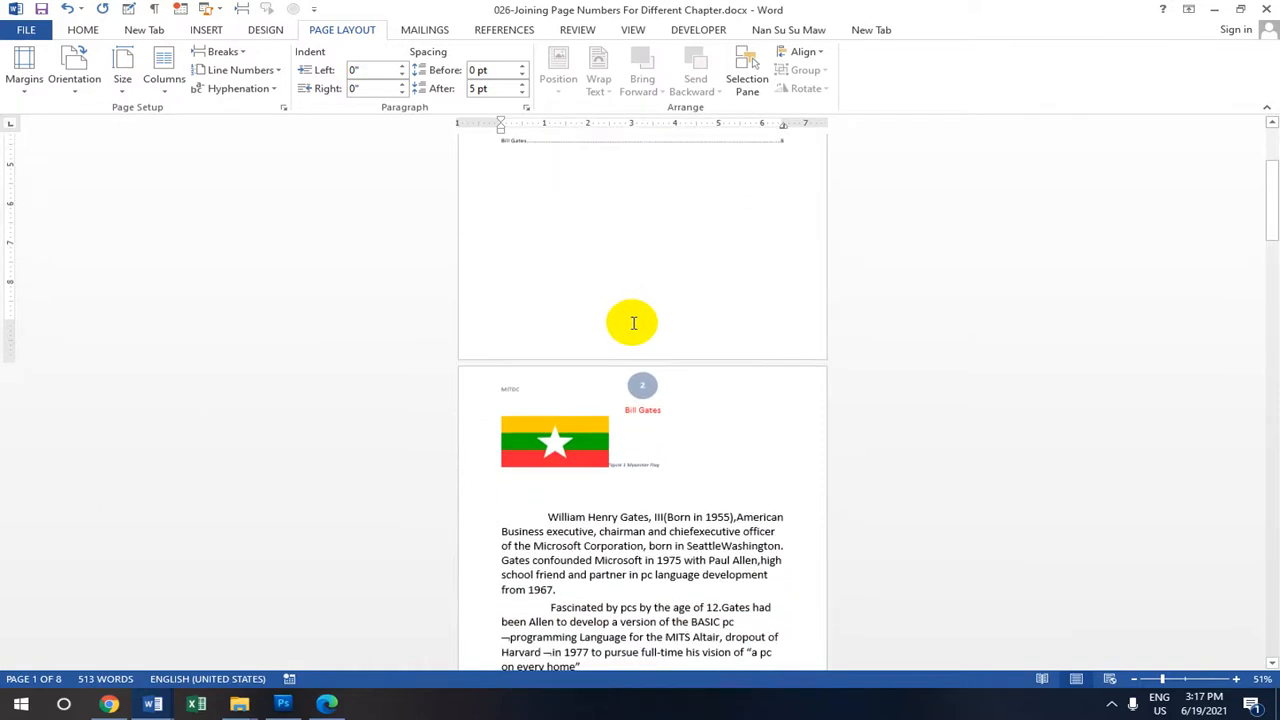
{"action": "scroll", "coordinate": [635, 324], "scroll_direction": "down", "scroll_amount": 3}
{"action": "scroll", "coordinate": [240, 199], "scroll_direction": "up", "scroll_amount": 2}
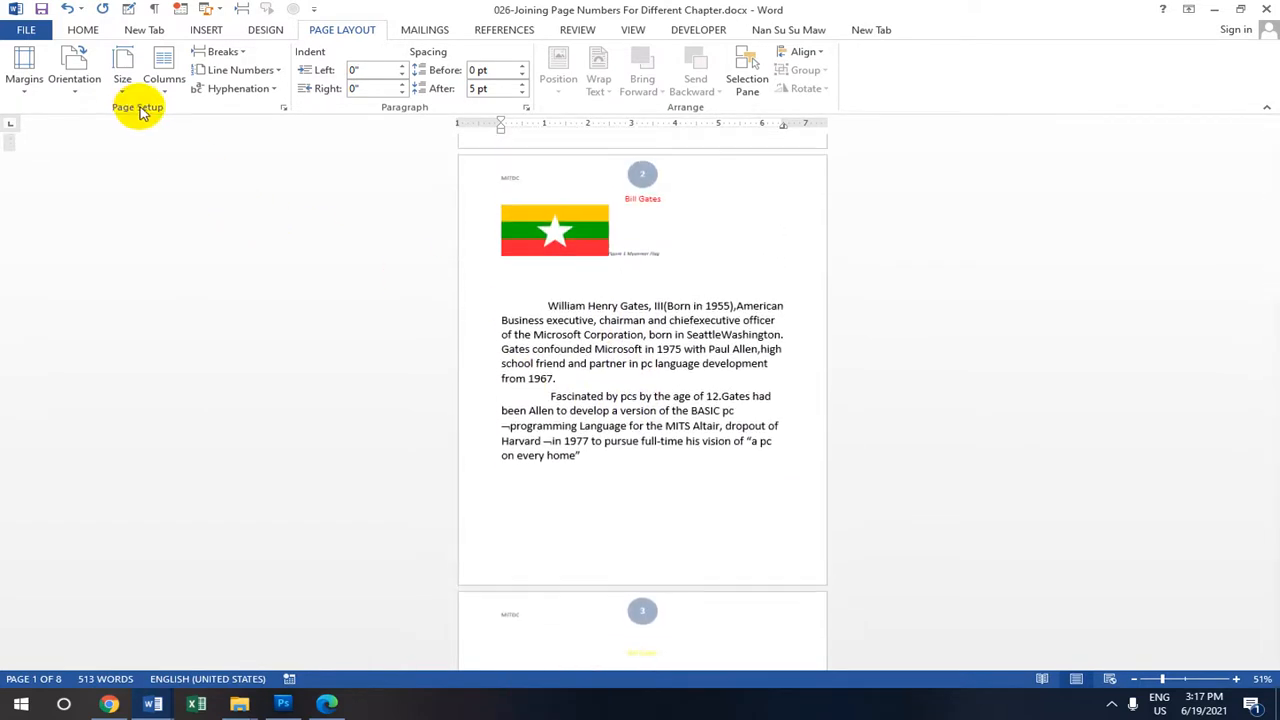
Cancel the Page Setup dialog unchanged and scroll back up to page 1.
{"action": "left_click", "coordinate": [283, 106]}
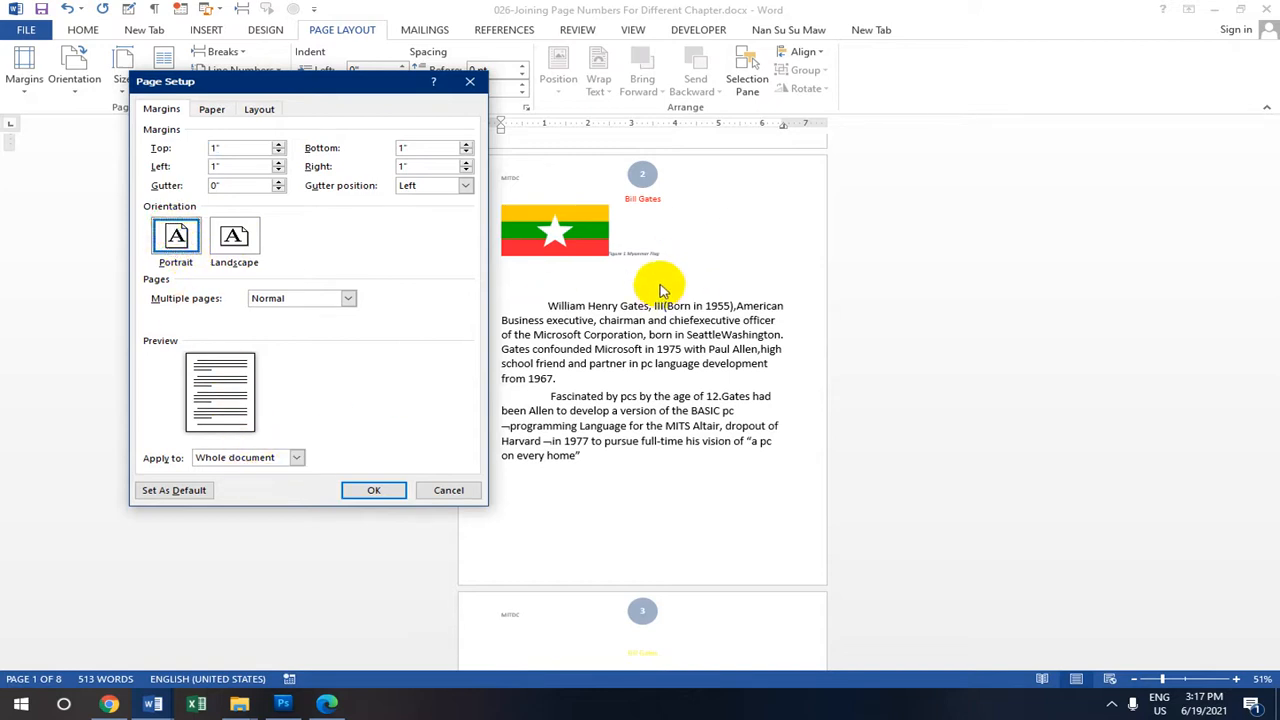
{"action": "left_click", "coordinate": [449, 491]}
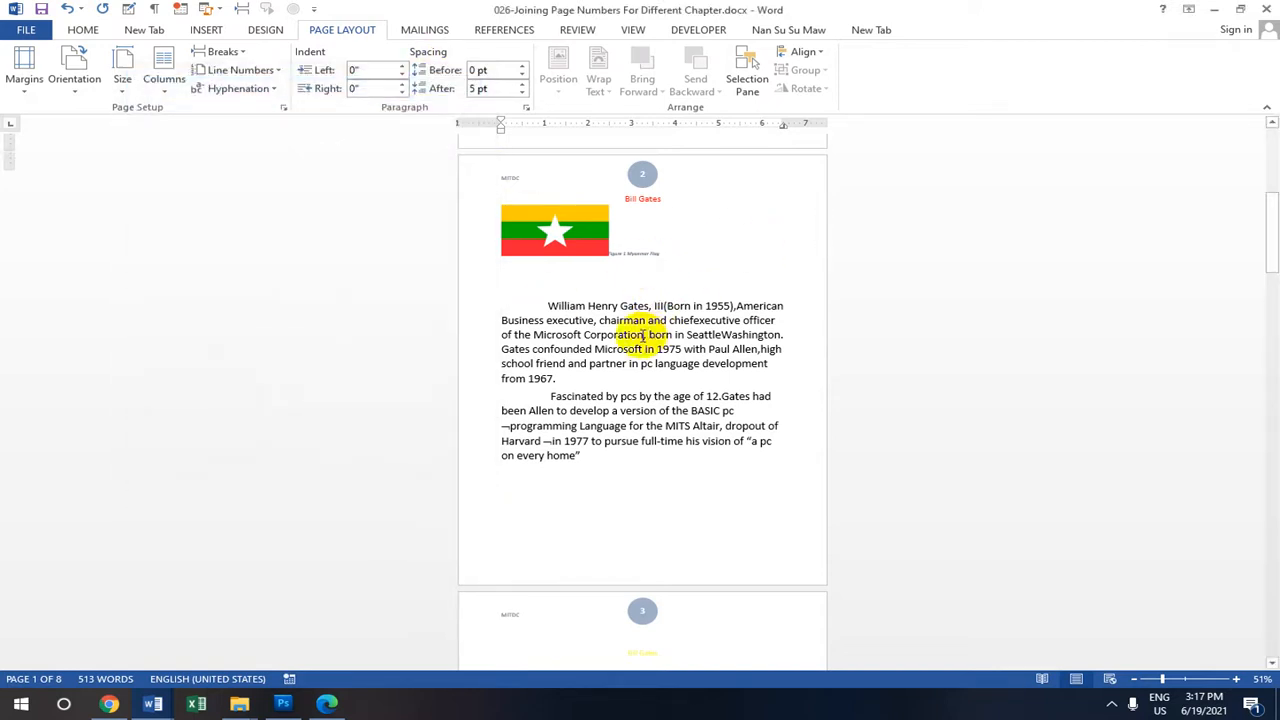
{"action": "scroll", "coordinate": [543, 329], "scroll_direction": "up", "scroll_amount": 5}
{"action": "scroll", "coordinate": [560, 203], "scroll_direction": "up", "scroll_amount": 3}
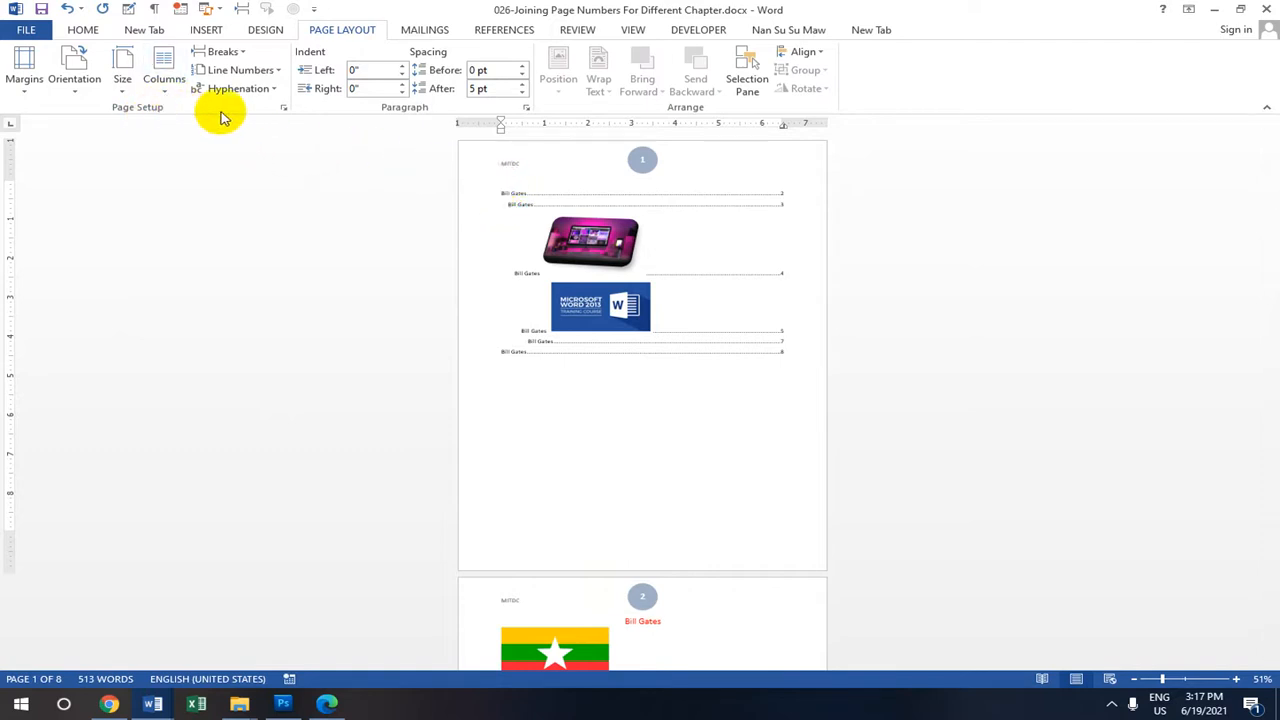
Set Landscape for 'This point forward' in Page Setup and save it as the default.
{"action": "left_click", "coordinate": [285, 109]}
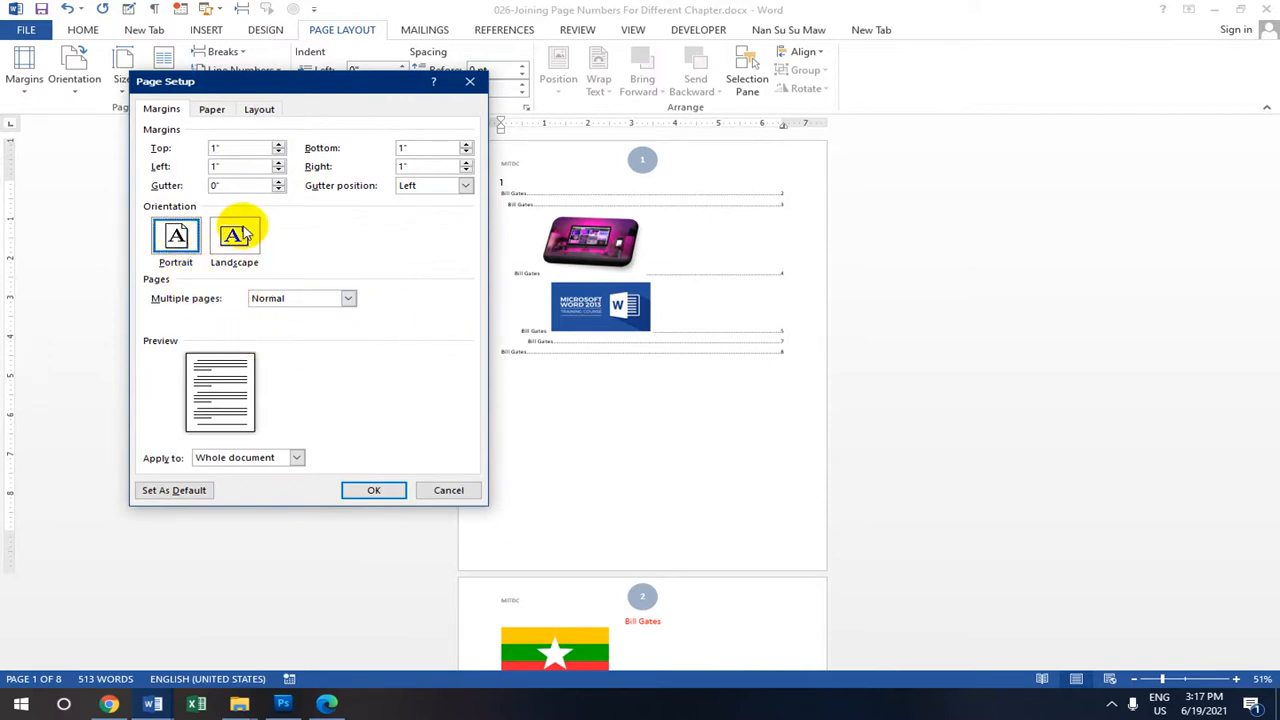
{"action": "left_click", "coordinate": [246, 236]}
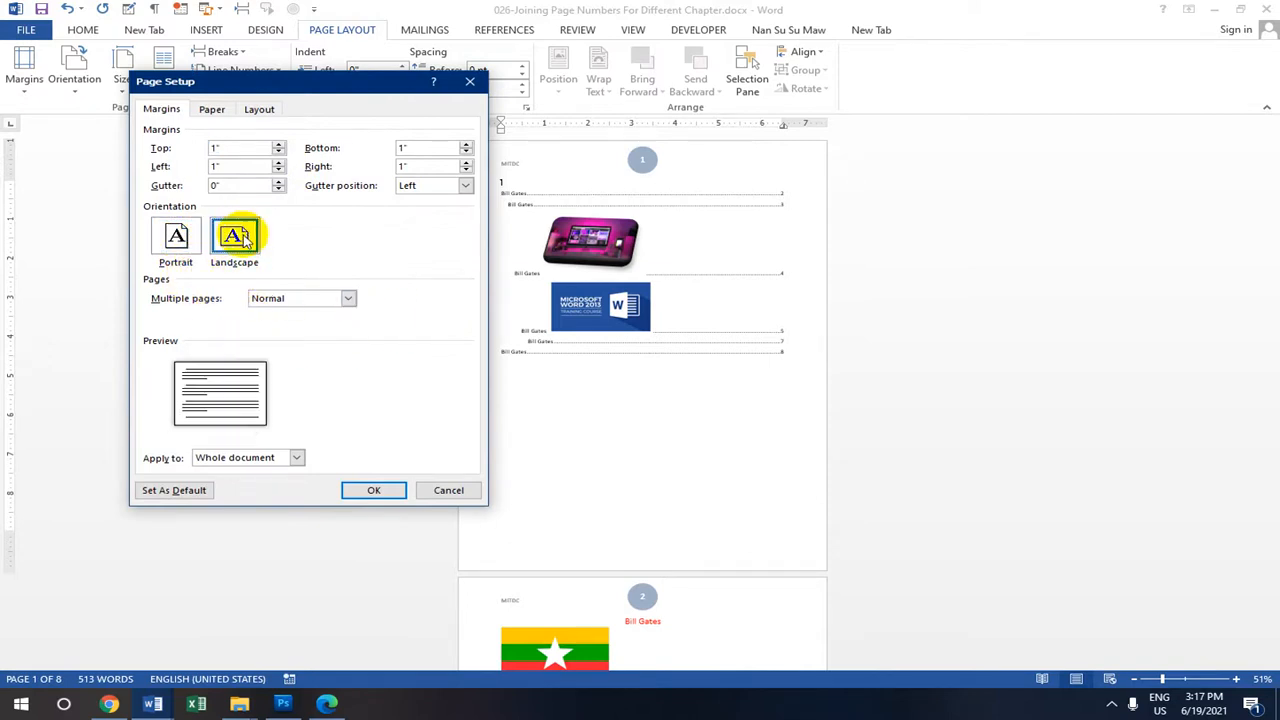
{"action": "left_click", "coordinate": [298, 458]}
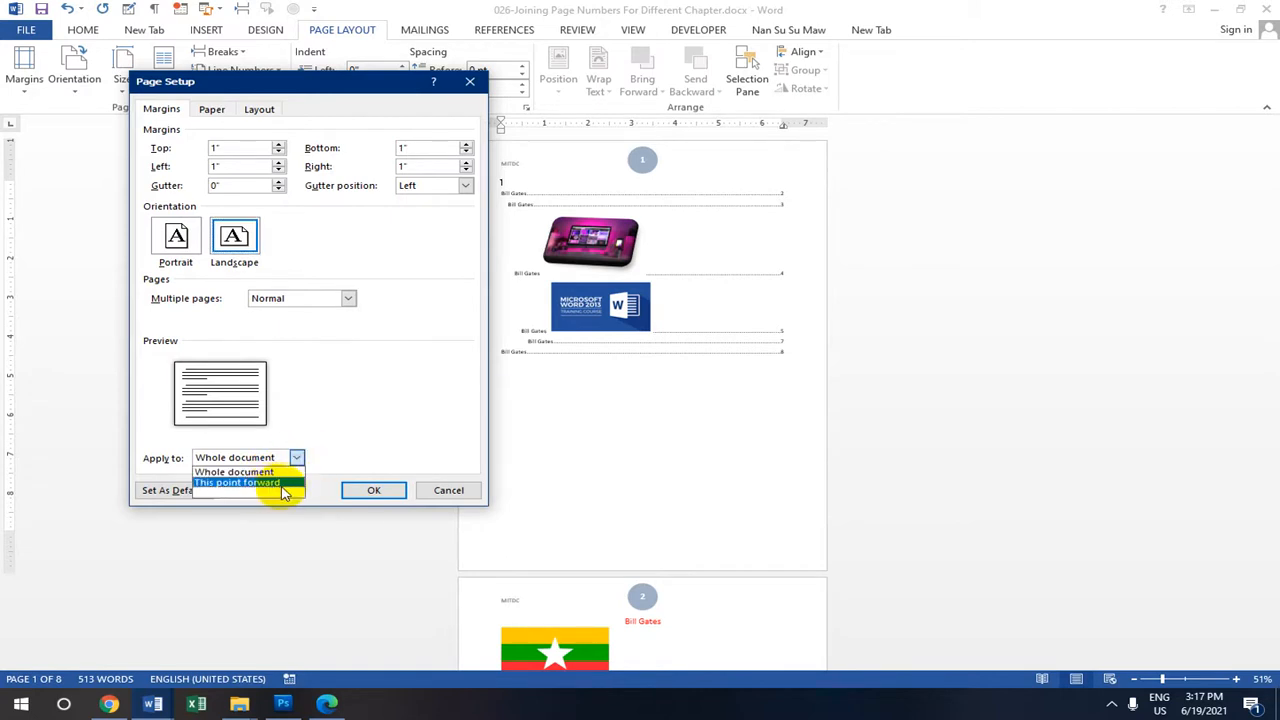
{"action": "left_click", "coordinate": [285, 483]}
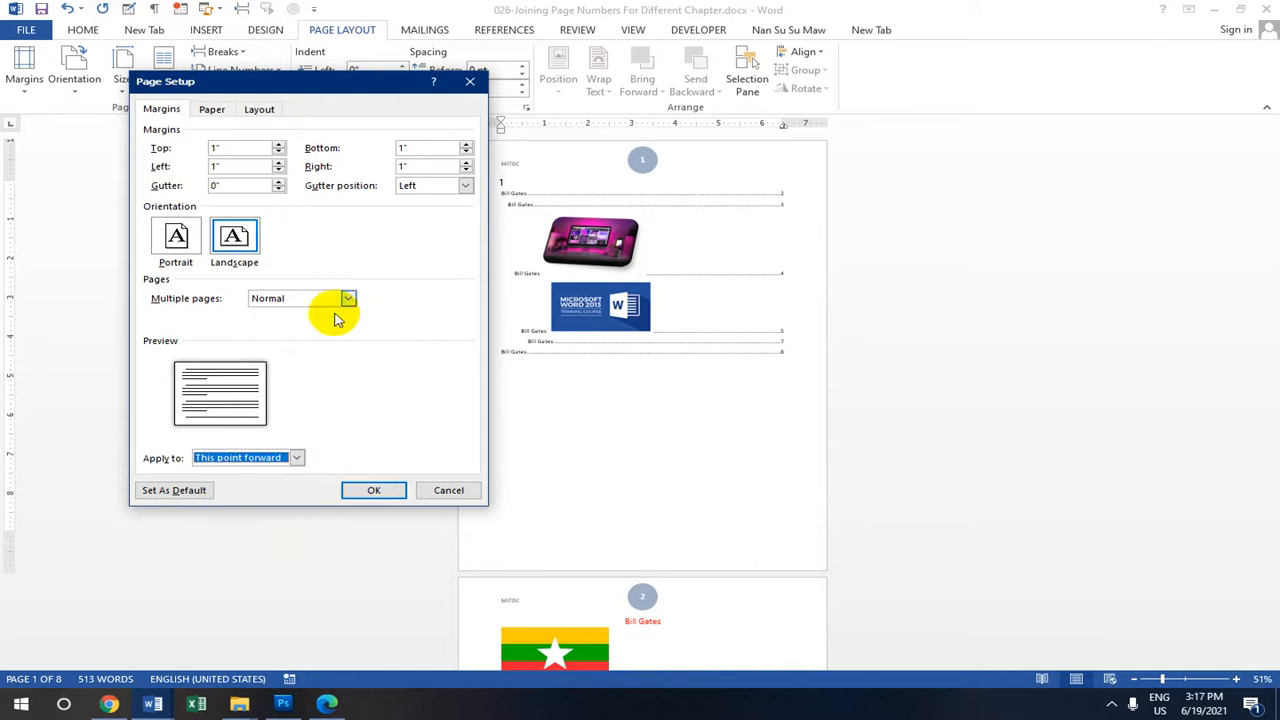
{"action": "left_click", "coordinate": [190, 490]}
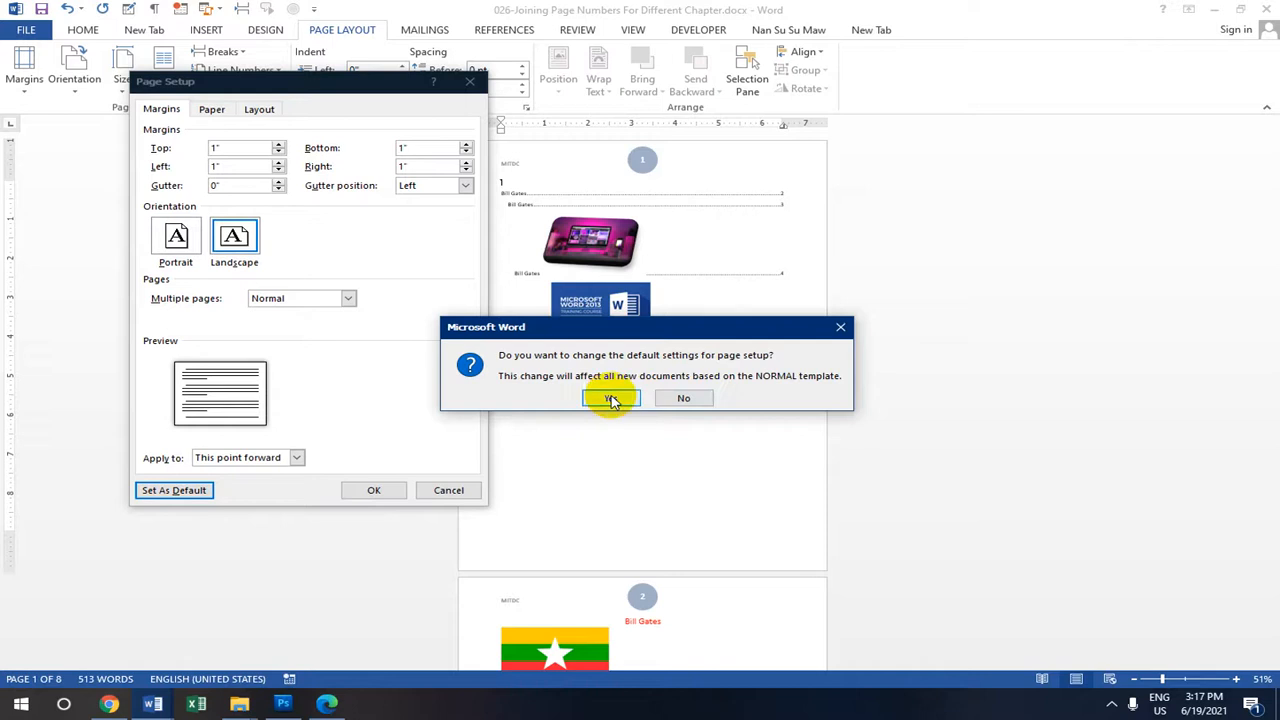
{"action": "left_click", "coordinate": [612, 399]}
{"action": "scroll", "coordinate": [590, 392], "scroll_direction": "down", "scroll_amount": 3}
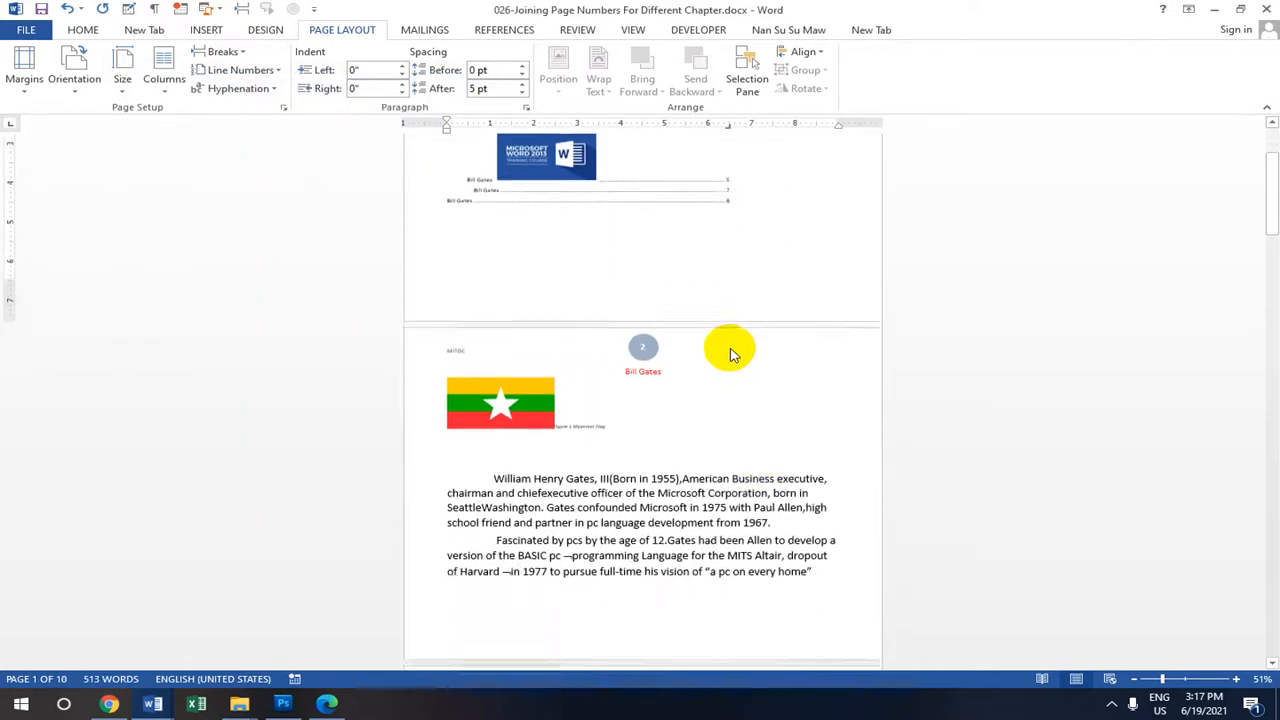
Scroll back to page 1 and open the Page Layout Orientation menu.
{"action": "scroll", "coordinate": [766, 328], "scroll_direction": "down", "scroll_amount": 3}
{"action": "scroll", "coordinate": [580, 263], "scroll_direction": "up", "scroll_amount": 3}
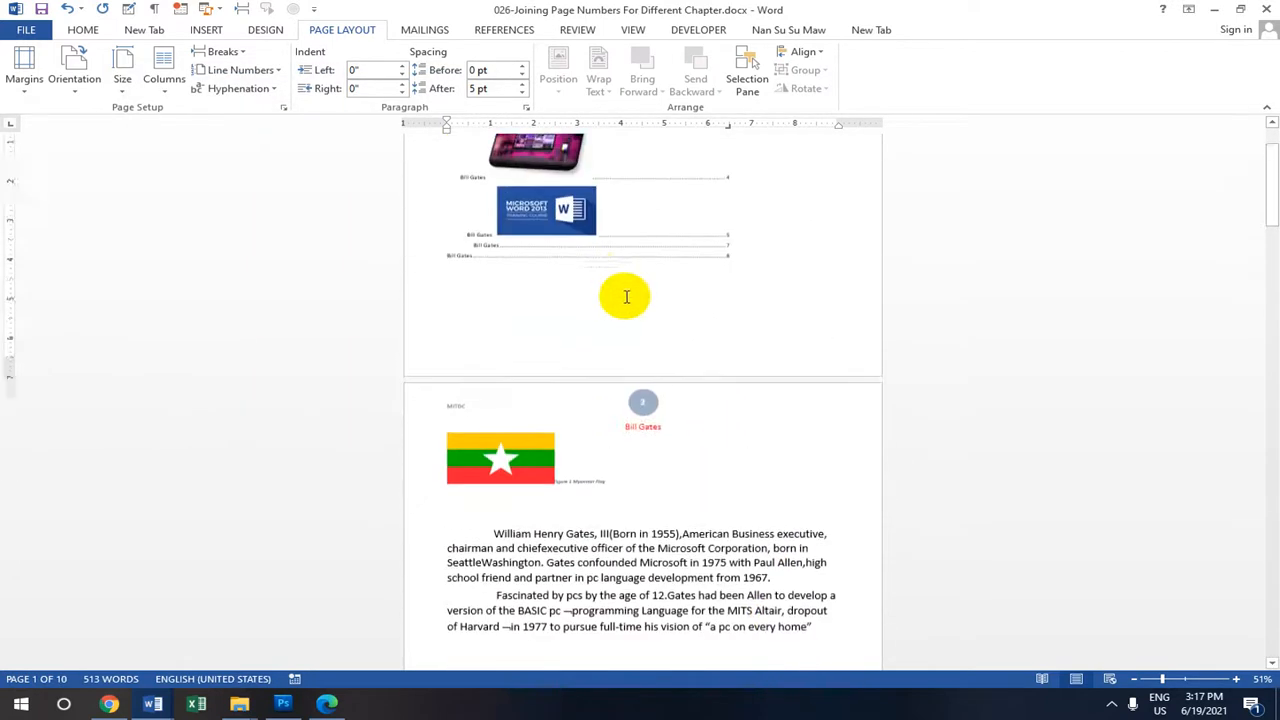
{"action": "scroll", "coordinate": [626, 296], "scroll_direction": "up", "scroll_amount": 2}
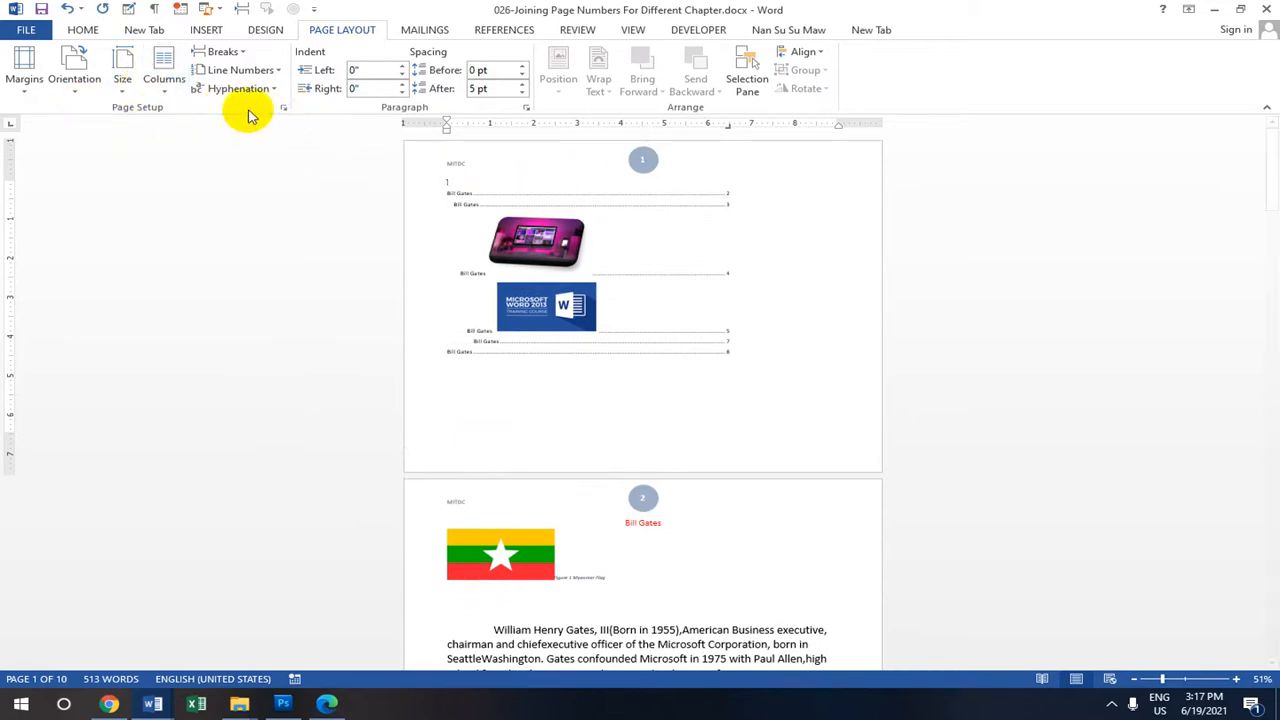
{"action": "left_click", "coordinate": [73, 90]}
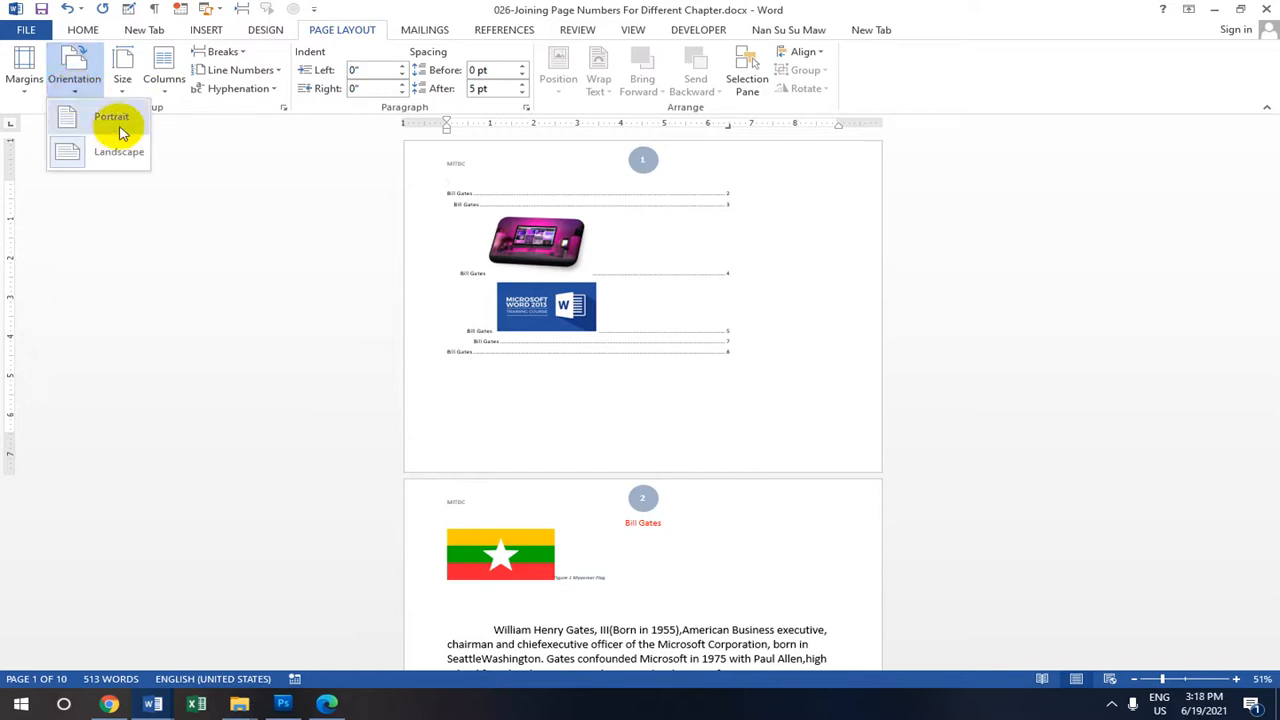
Revert to Portrait, then make a landscape section from the contents list forward.
{"action": "left_click", "coordinate": [112, 118]}
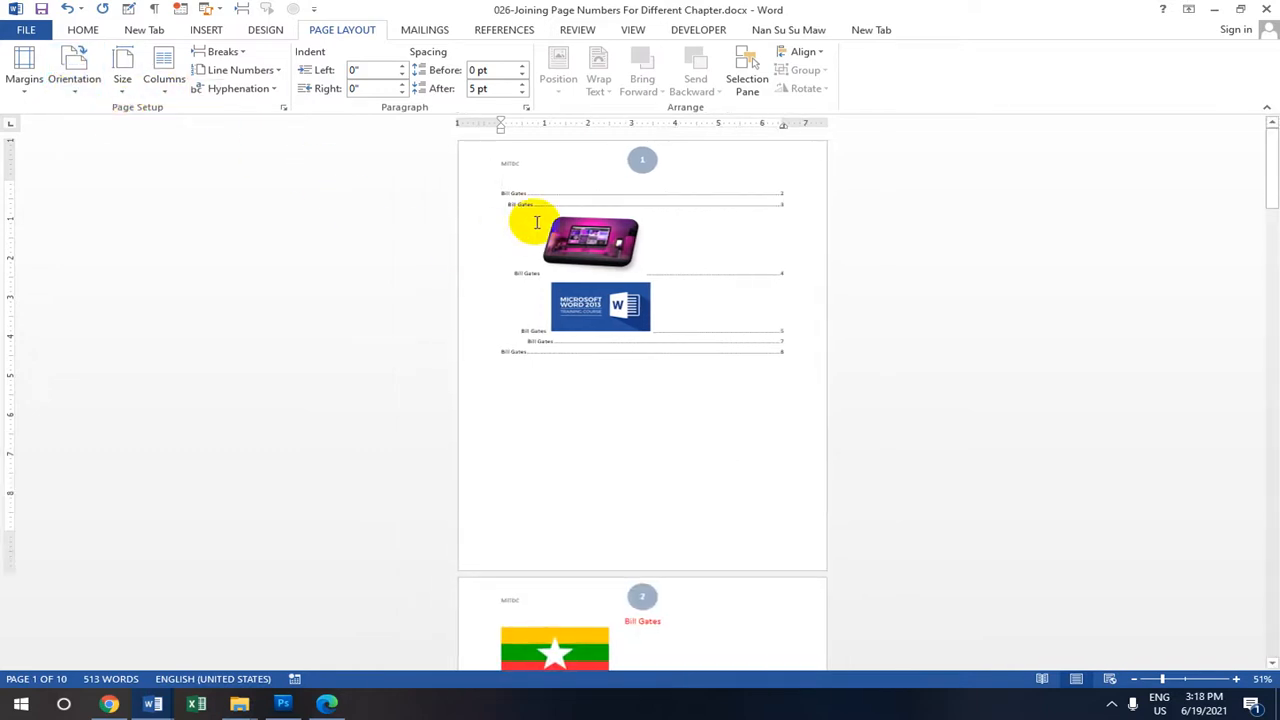
{"action": "left_click", "coordinate": [515, 300]}
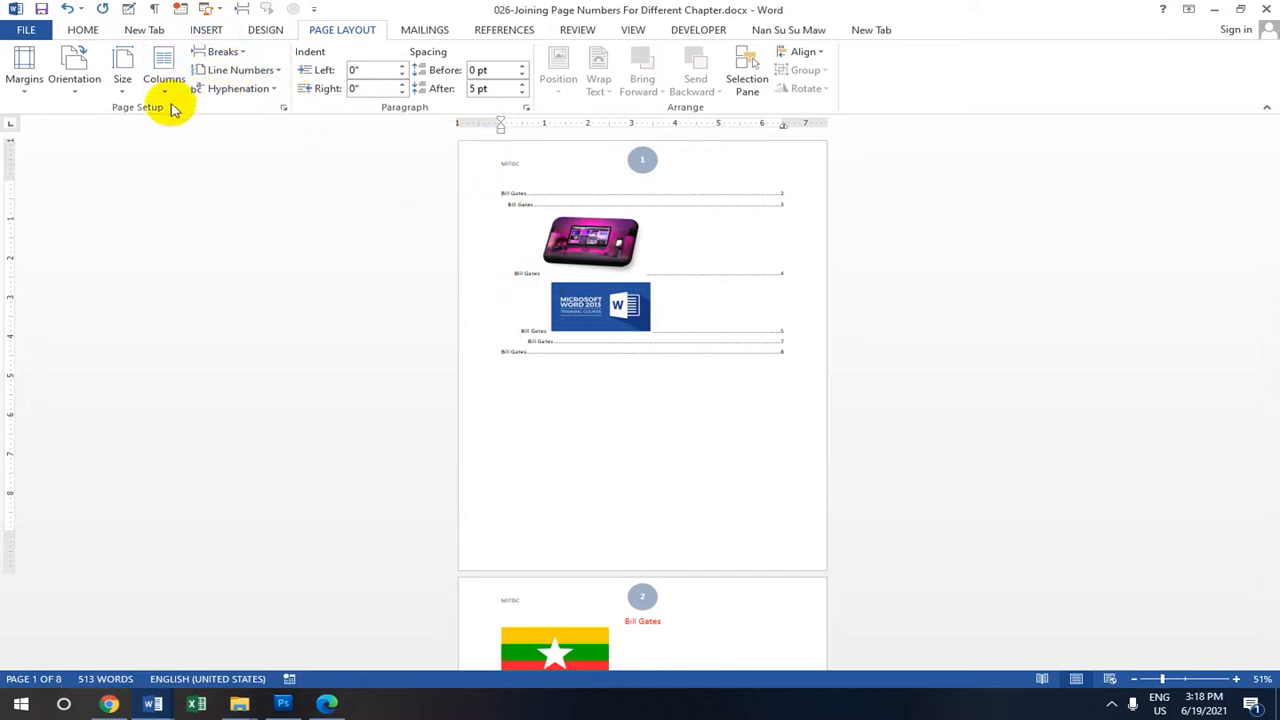
{"action": "left_click", "coordinate": [285, 110]}
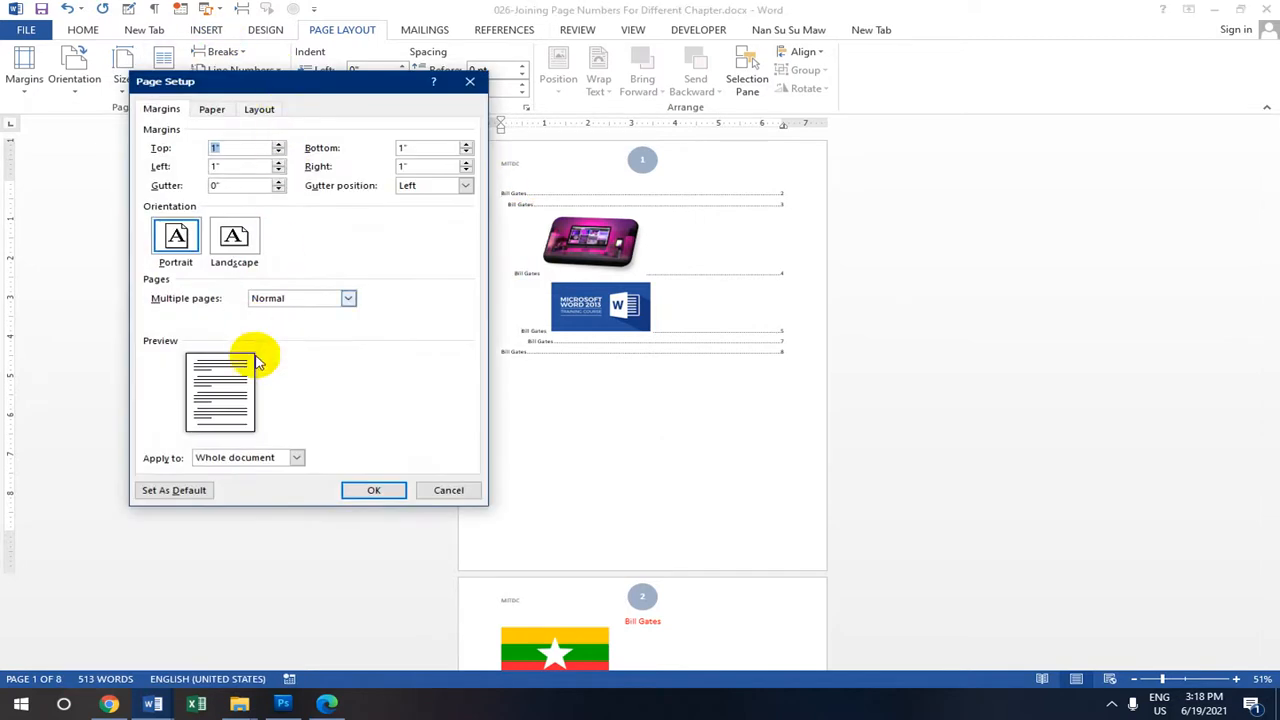
{"action": "left_click", "coordinate": [298, 457]}
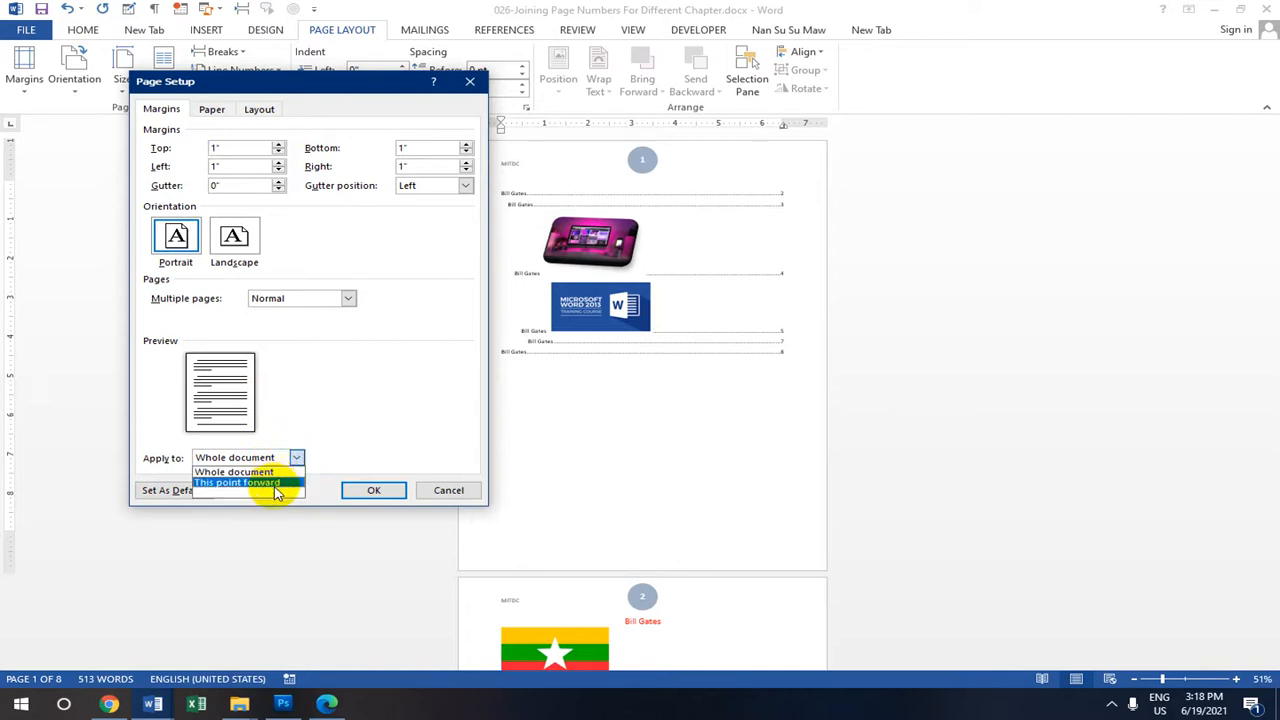
{"action": "left_click", "coordinate": [275, 484]}
{"action": "left_click", "coordinate": [236, 238]}
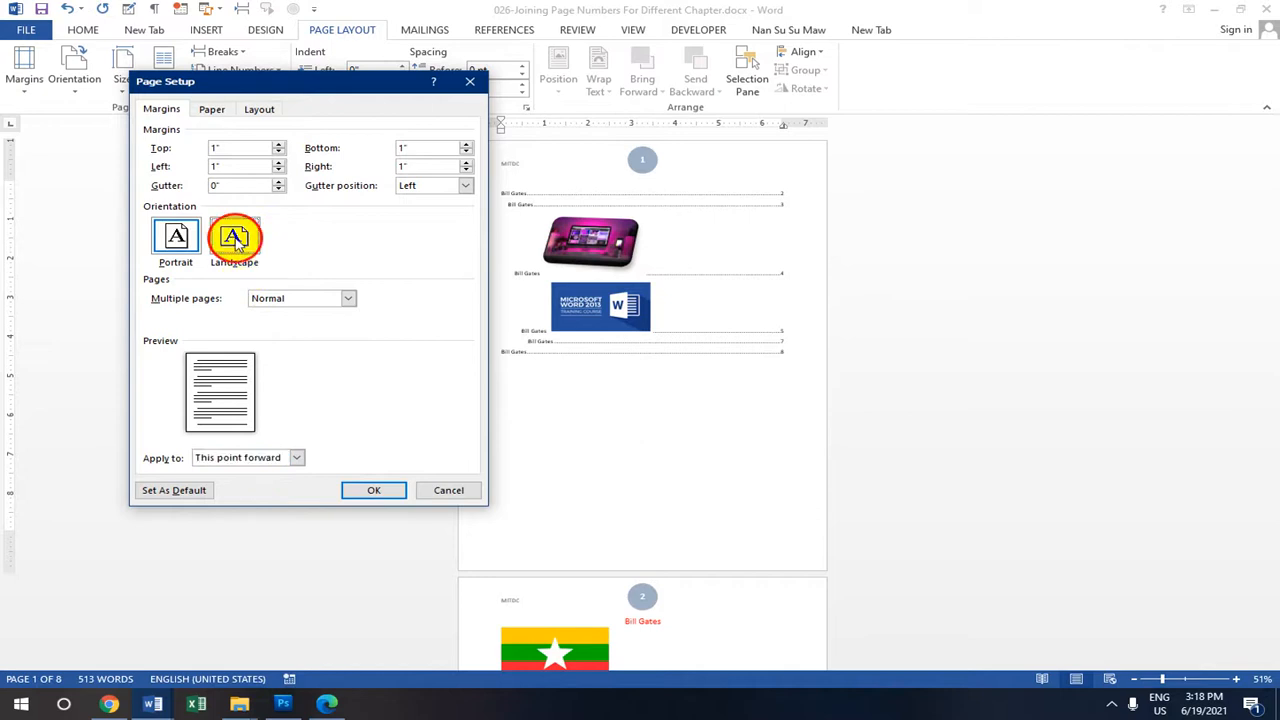
{"action": "left_click", "coordinate": [389, 494]}
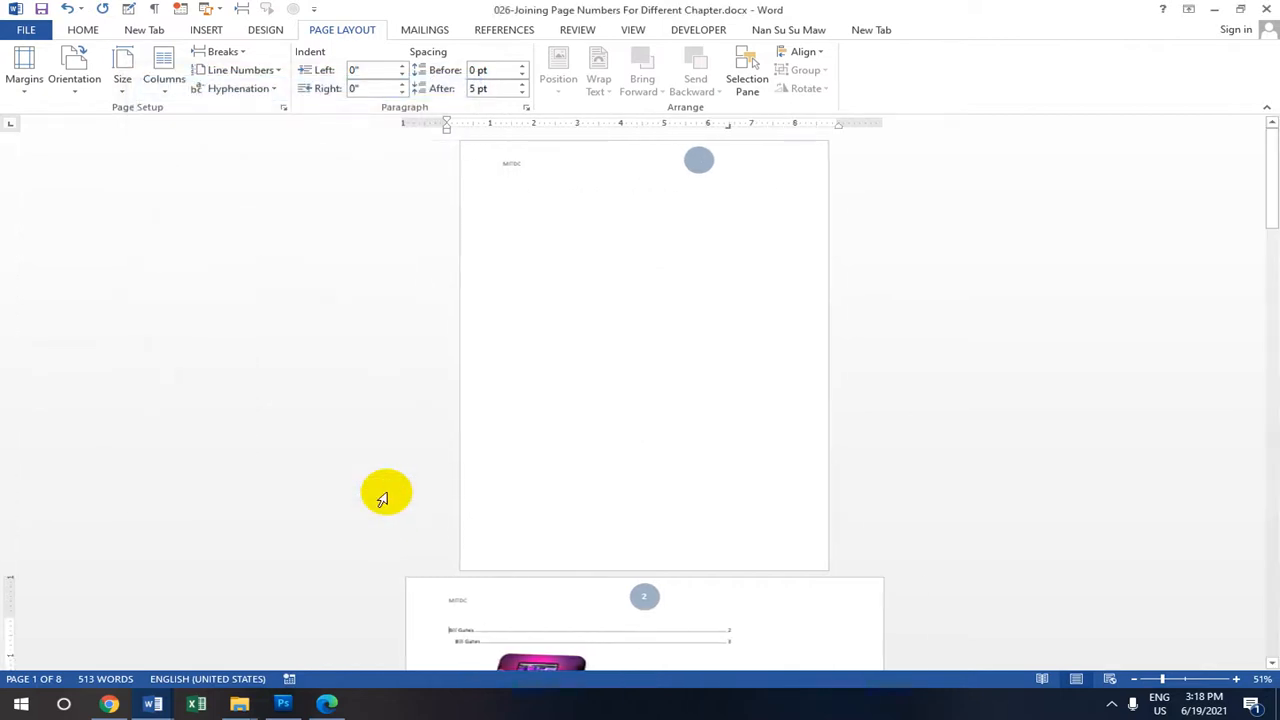
{"action": "scroll", "coordinate": [563, 437], "scroll_direction": "down", "scroll_amount": 5}
{"action": "scroll", "coordinate": [642, 354], "scroll_direction": "down", "scroll_amount": 10}
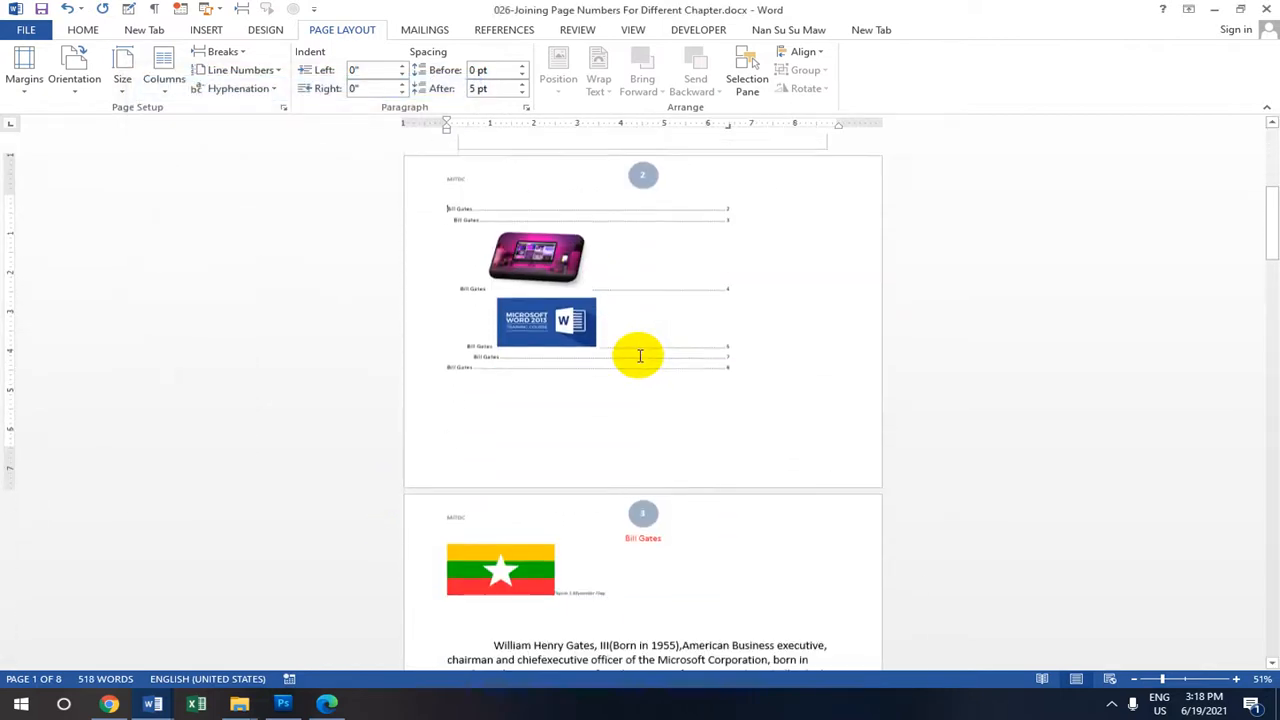
{"action": "scroll", "coordinate": [707, 384], "scroll_direction": "up", "scroll_amount": 8}
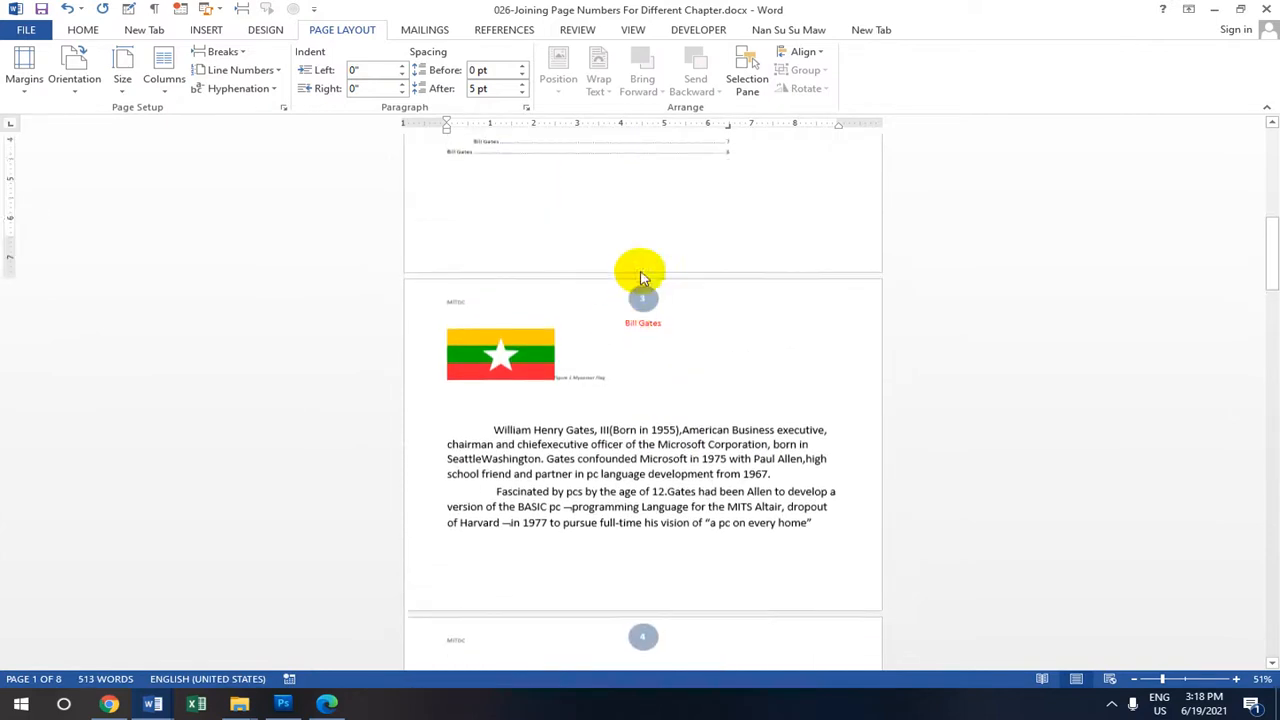
{"action": "scroll", "coordinate": [652, 281], "scroll_direction": "up", "scroll_amount": 3}
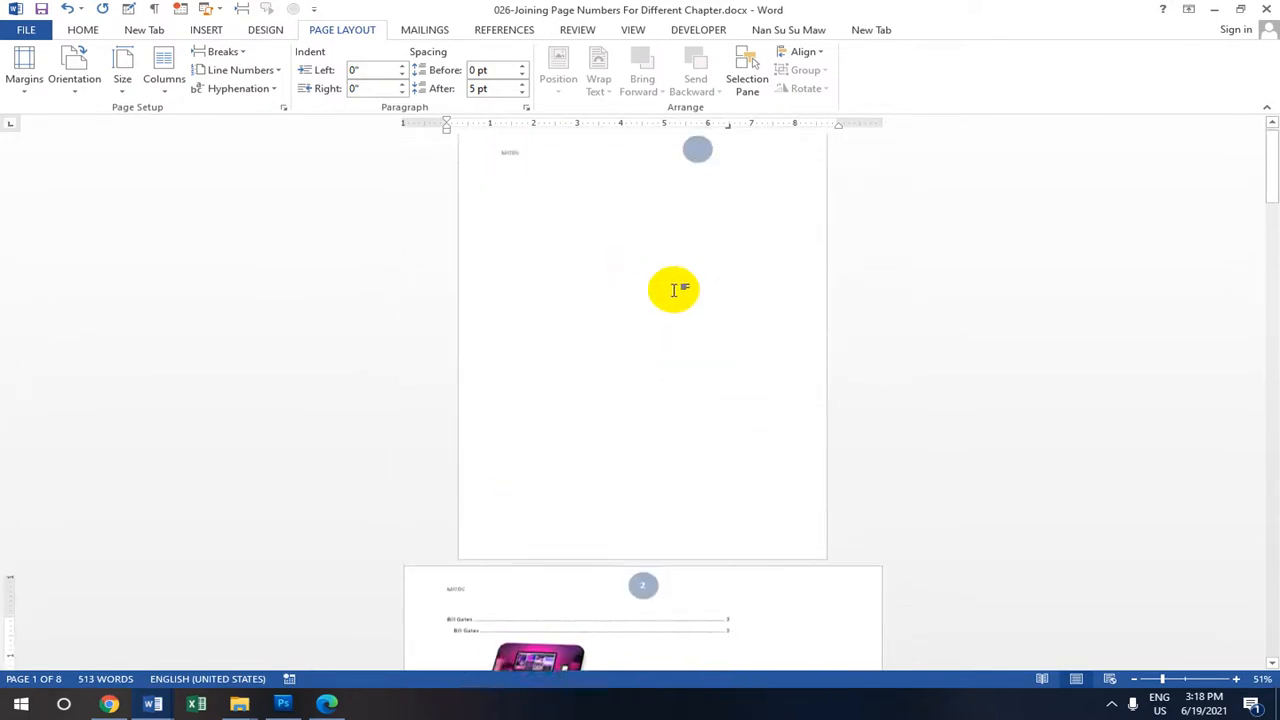
{"action": "scroll", "coordinate": [672, 285], "scroll_direction": "down", "scroll_amount": 4}
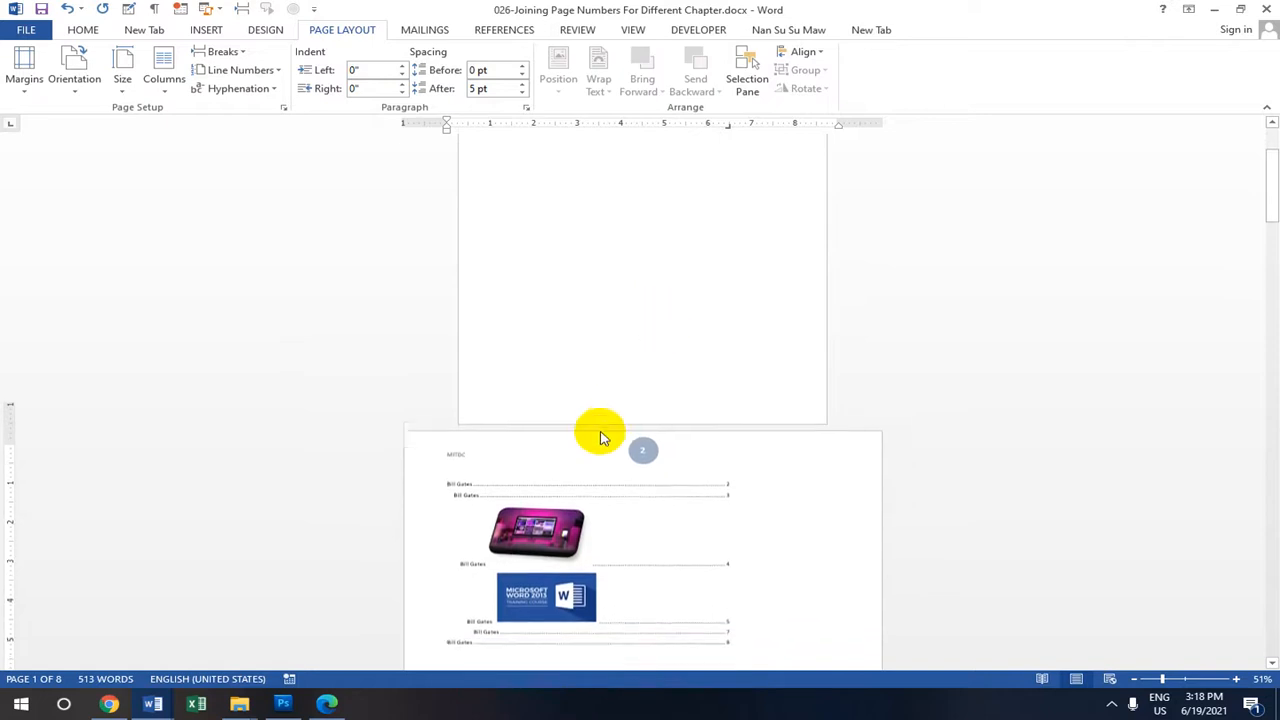
{"action": "scroll", "coordinate": [660, 365], "scroll_direction": "down", "scroll_amount": 3}
{"action": "left_click", "coordinate": [597, 382]}
{"action": "scroll", "coordinate": [585, 244], "scroll_direction": "up", "scroll_amount": 3}
{"action": "scroll", "coordinate": [148, 205], "scroll_direction": "up", "scroll_amount": 4}
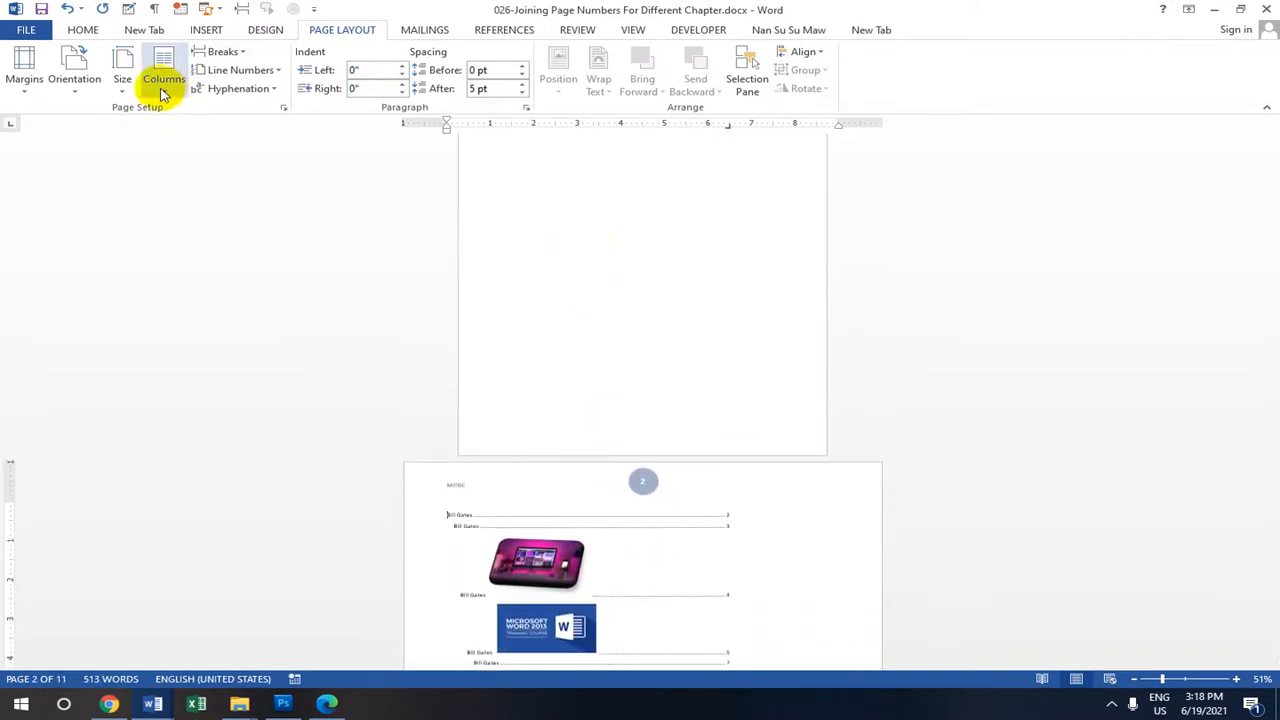
{"action": "left_click", "coordinate": [75, 86]}
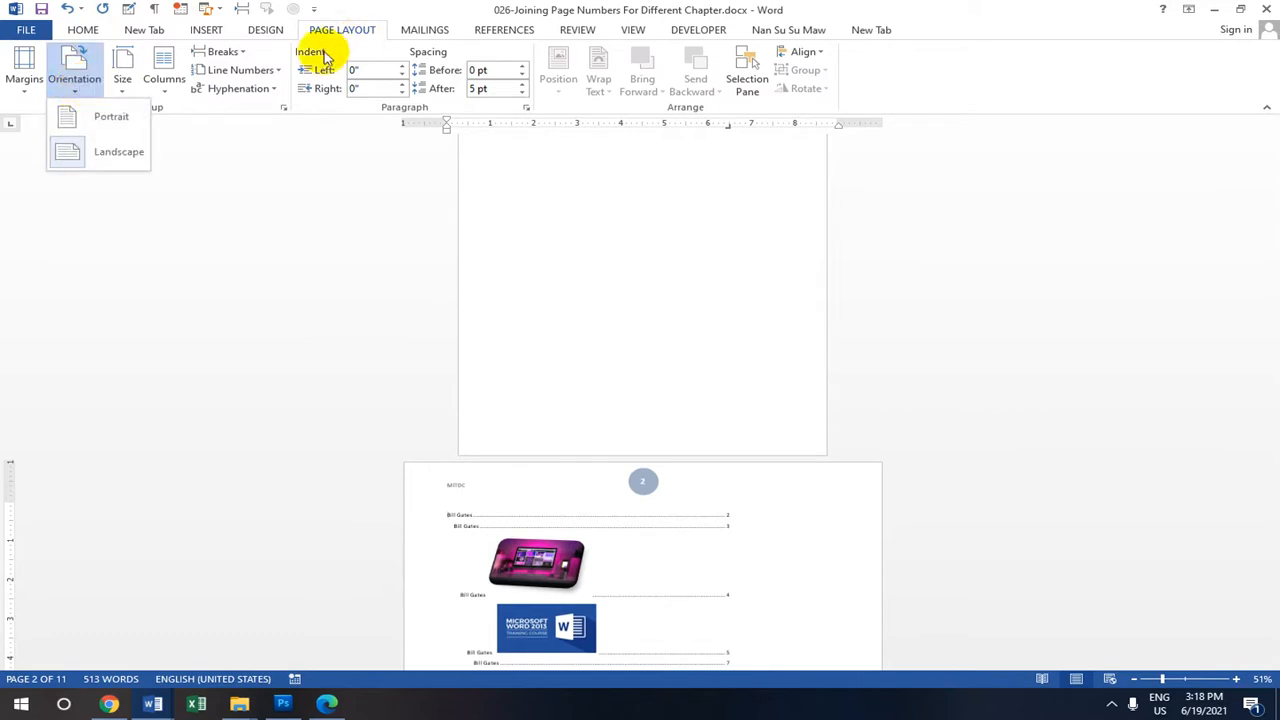
{"action": "left_click", "coordinate": [281, 185]}
{"action": "scroll", "coordinate": [540, 400], "scroll_direction": "up", "scroll_amount": 3}
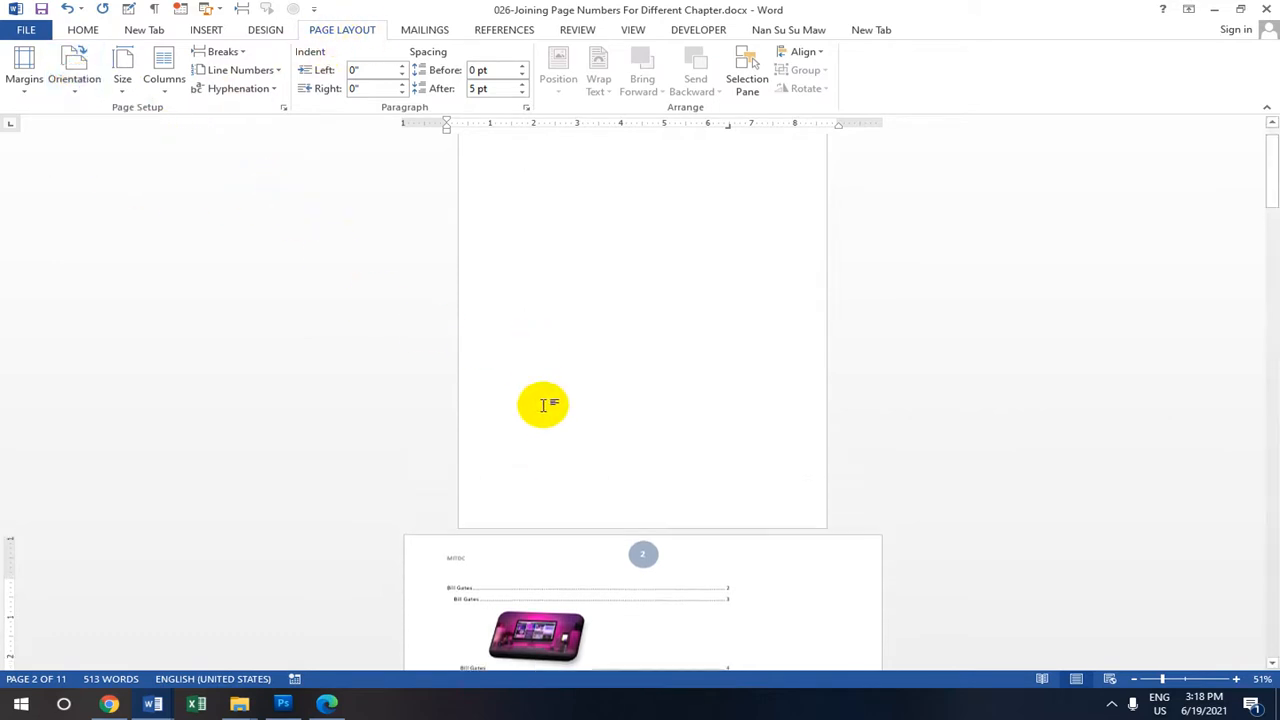
{"action": "left_click", "coordinate": [153, 705]}
Switch to Document1, select the Myanmar title line, and view FILE > Info before returning.
{"action": "left_click", "coordinate": [143, 660]}
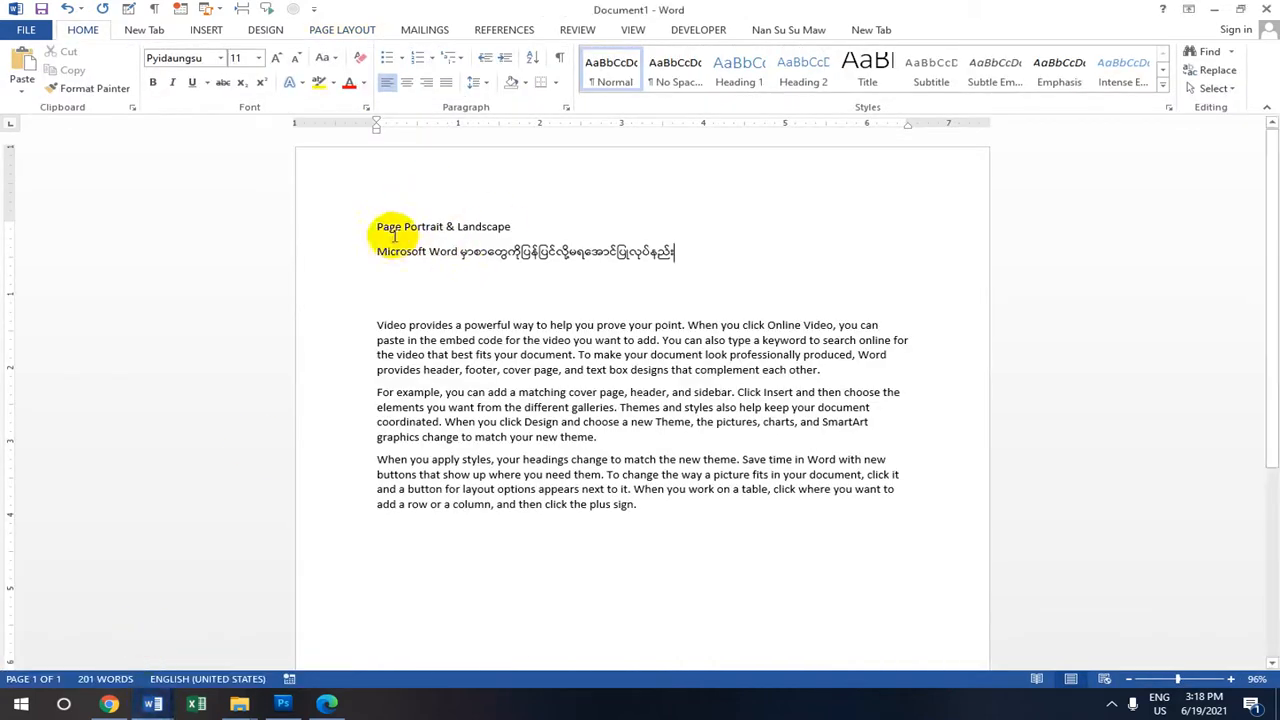
{"action": "mouse_move", "coordinate": [372, 252]}
{"action": "left_mouse_down"}
{"action": "mouse_move", "coordinate": [585, 262]}
{"action": "mouse_move", "coordinate": [665, 245]}
{"action": "mouse_move", "coordinate": [371, 250]}
{"action": "left_mouse_up"}
{"action": "left_click", "coordinate": [676, 253]}
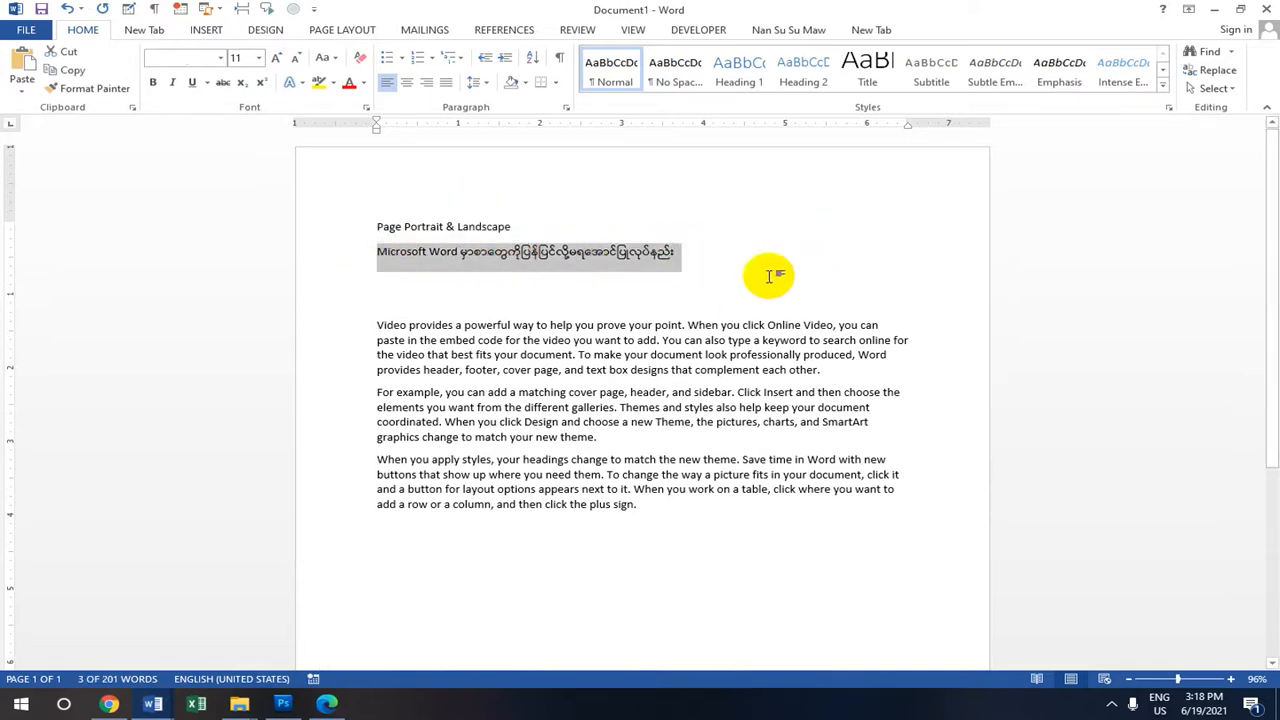
{"action": "left_click", "coordinate": [680, 250]}
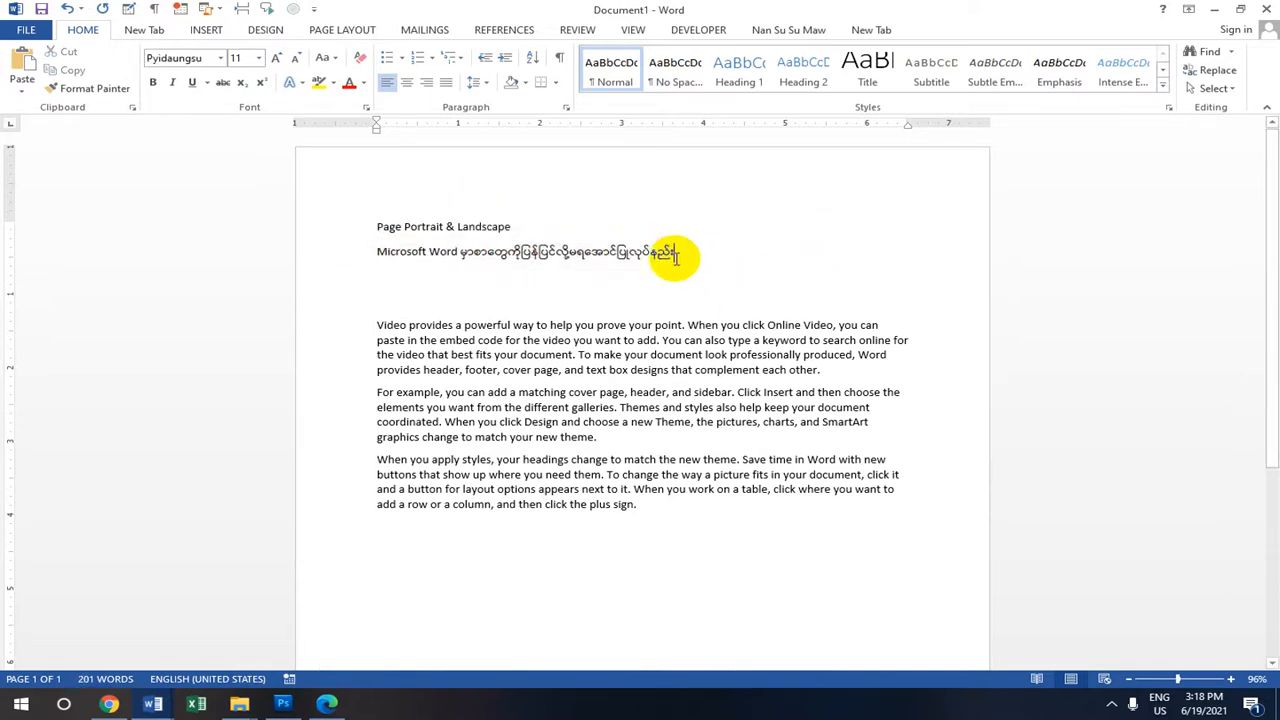
{"action": "left_click", "coordinate": [28, 28]}
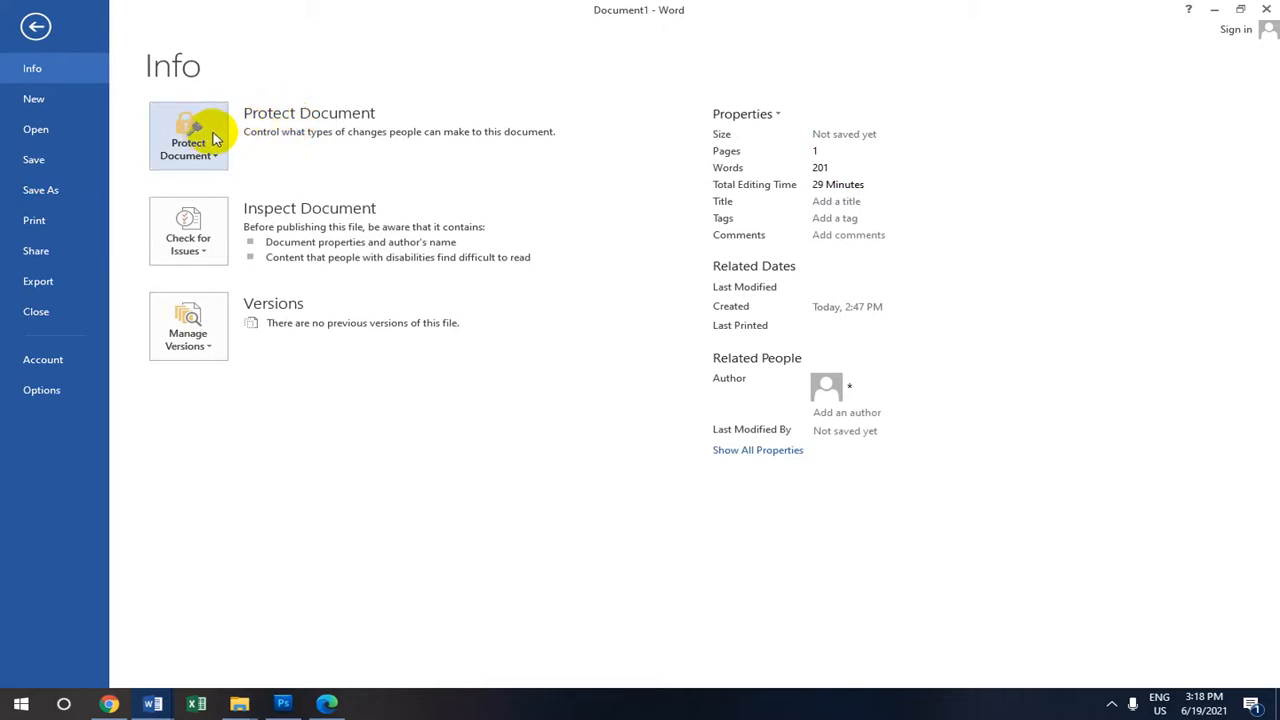
{"action": "left_click", "coordinate": [35, 28]}
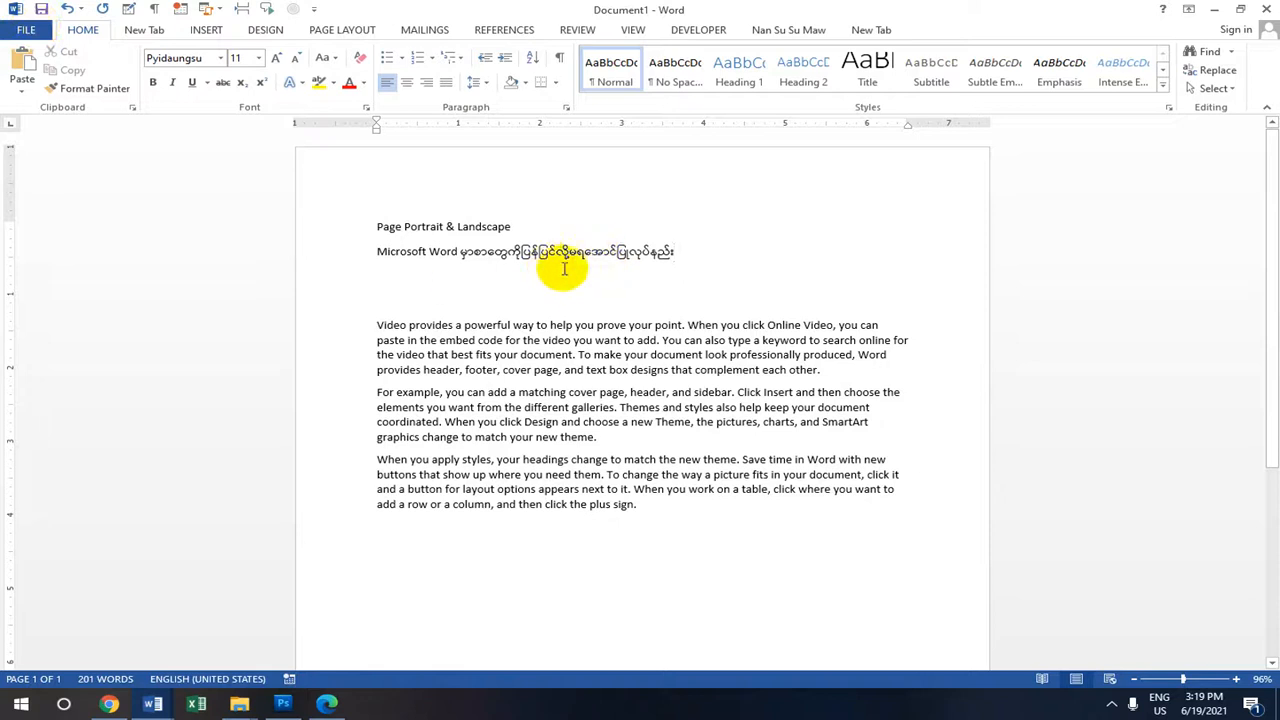
{"action": "scroll", "coordinate": [620, 250], "scroll_direction": "down", "scroll_amount": 1}
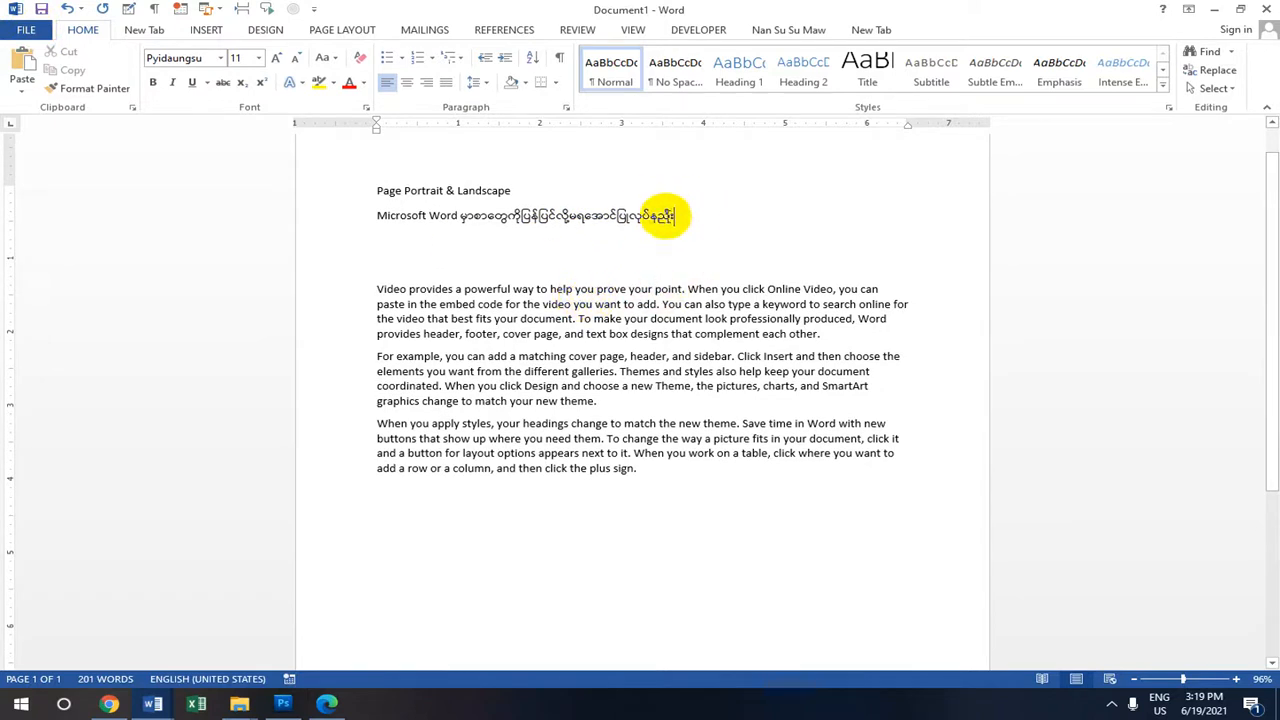
Open the Restrict Editing pane from the REVIEW tab.
{"action": "left_click", "coordinate": [580, 30]}
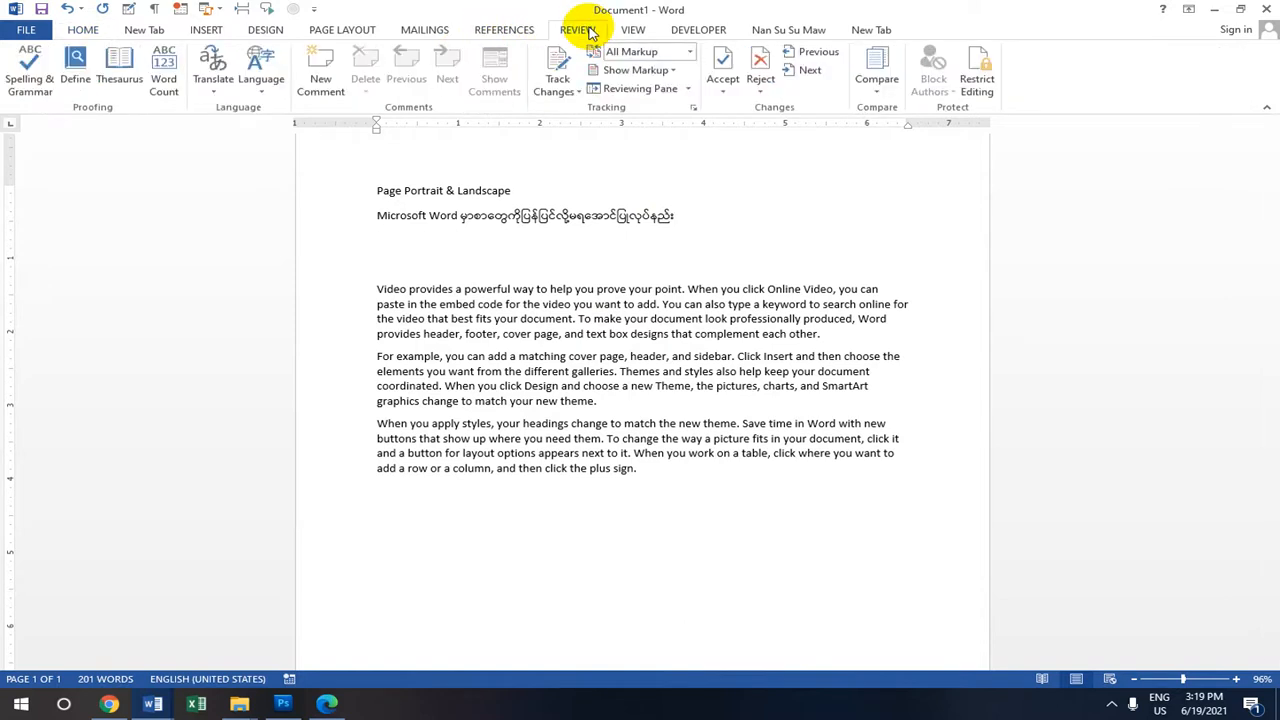
{"action": "left_click", "coordinate": [984, 86]}
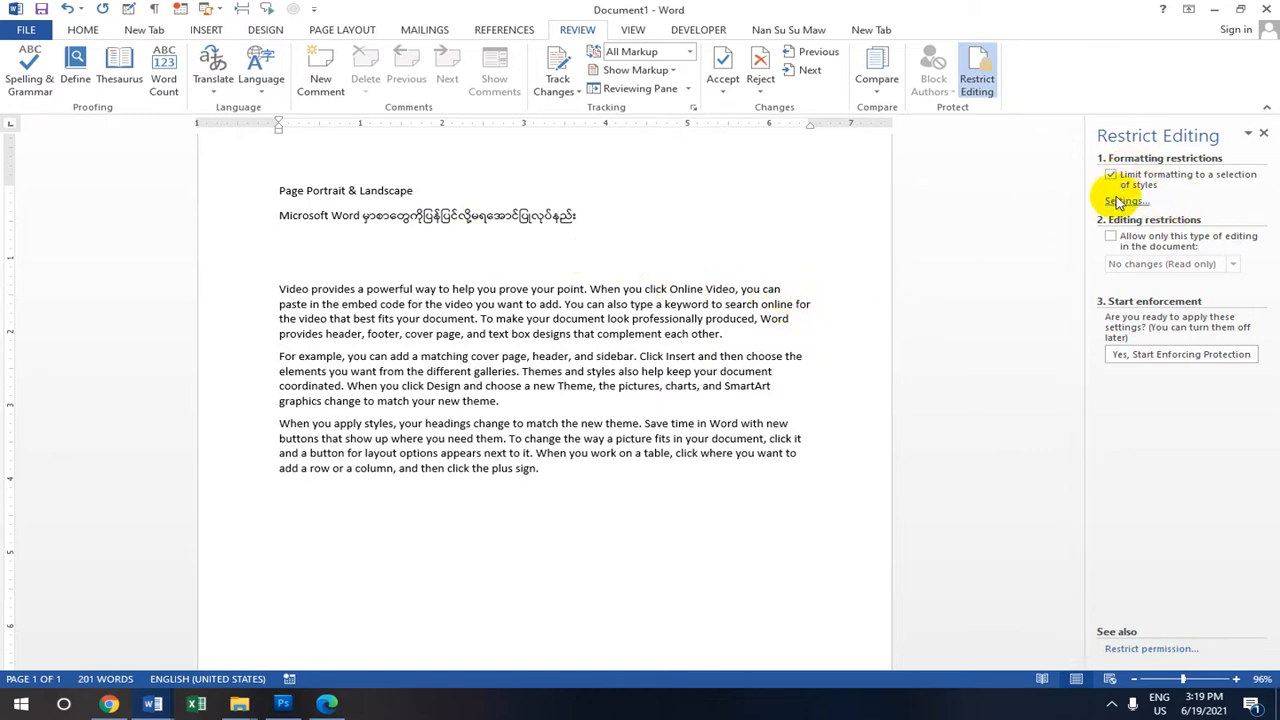
Start enforcing protection, entering the protection password twice and confirming with OK.
{"action": "left_click", "coordinate": [1163, 356]}
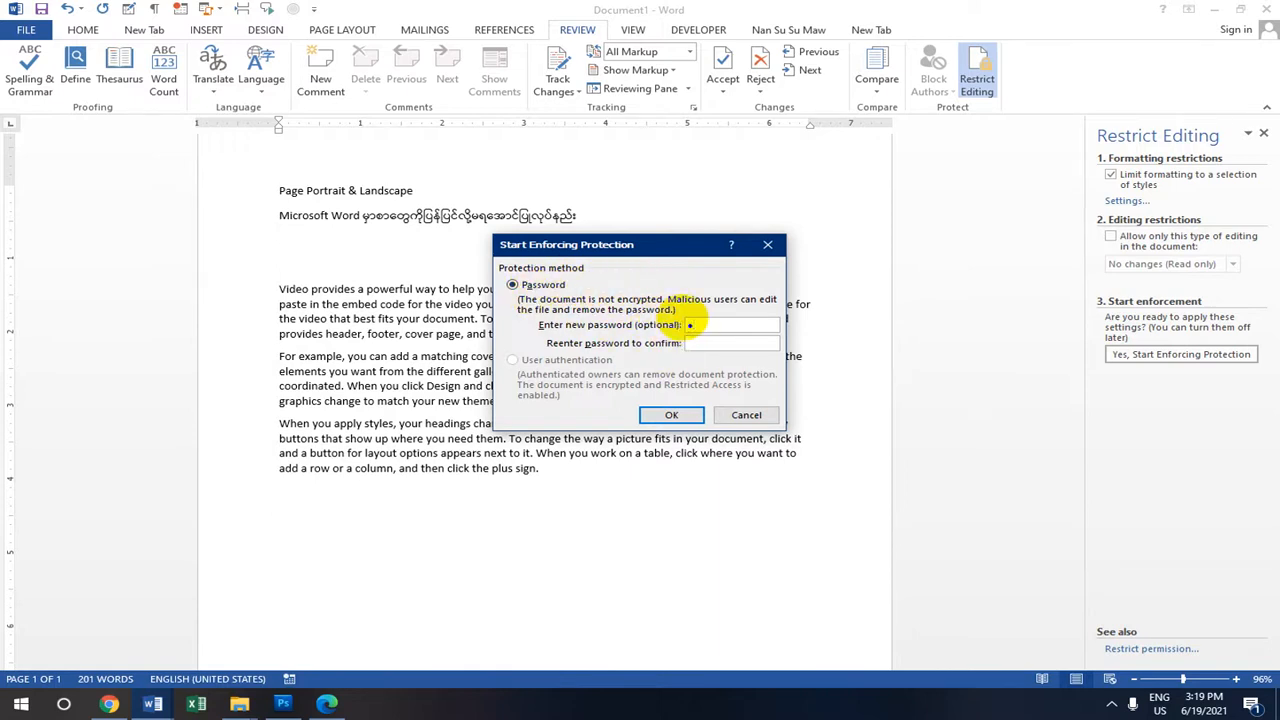
{"action": "left_click", "coordinate": [698, 342]}
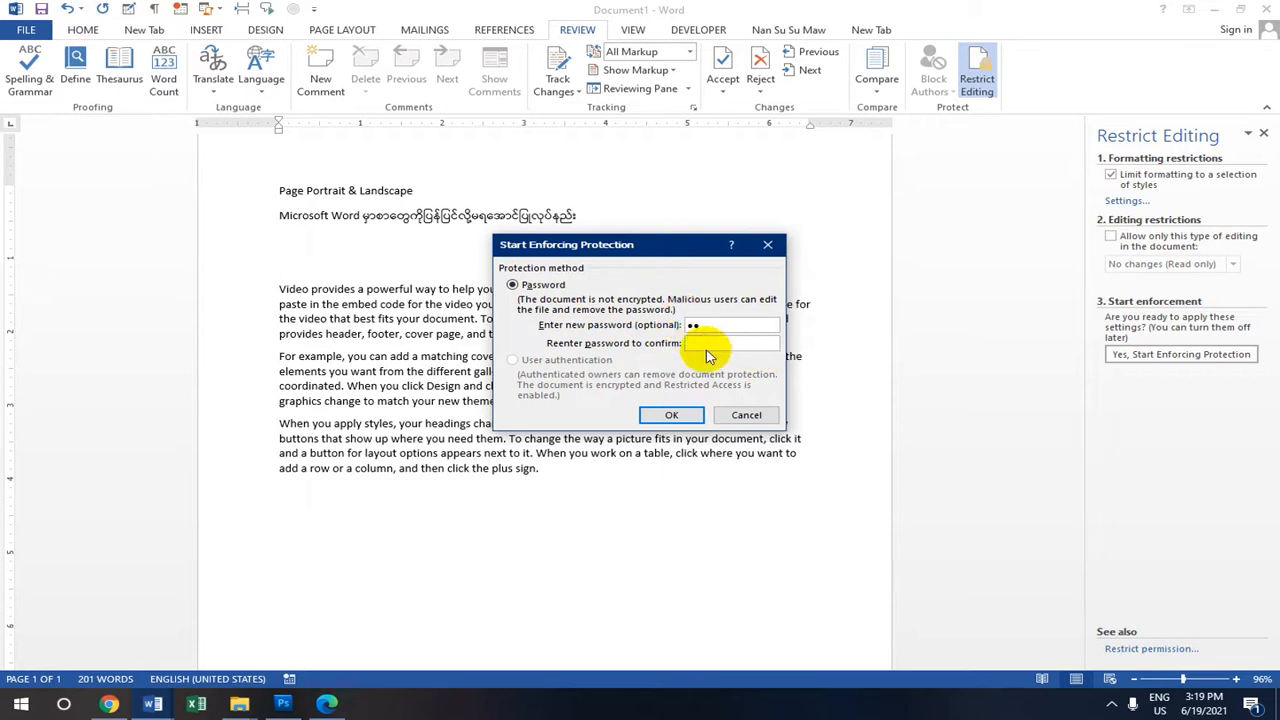
{"action": "left_click", "coordinate": [671, 415]}
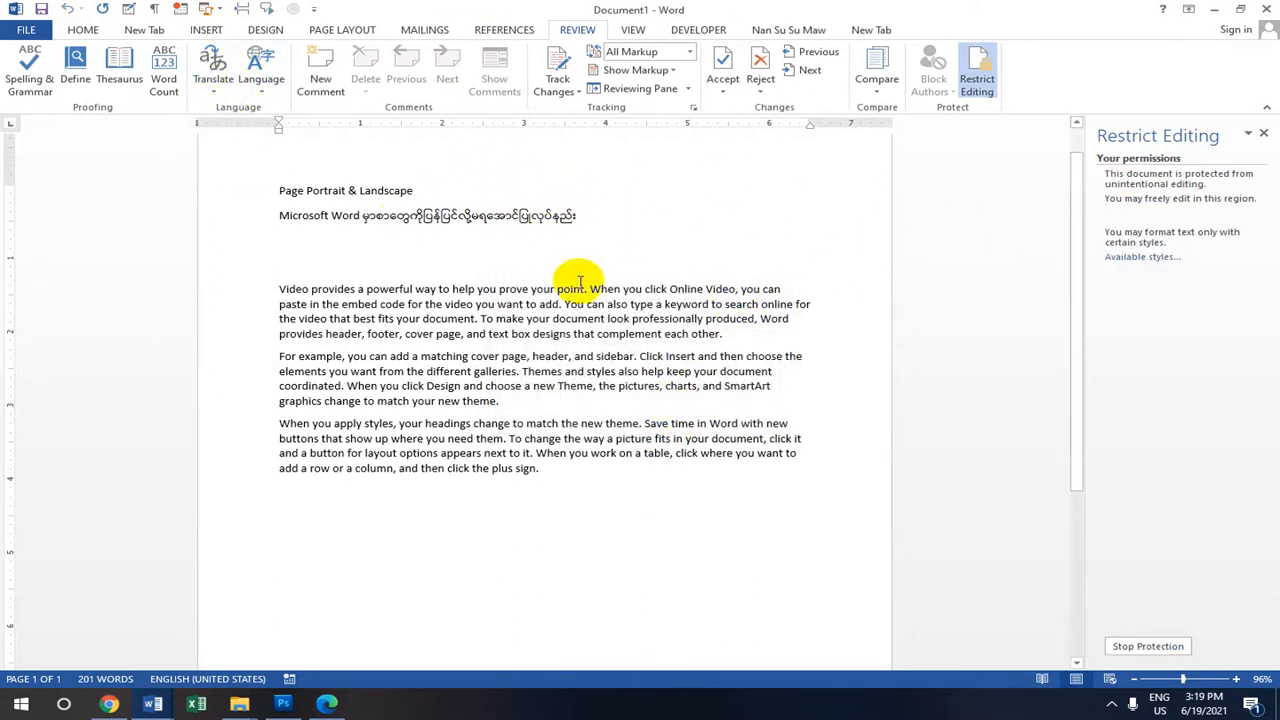
{"action": "left_click", "coordinate": [785, 290]}
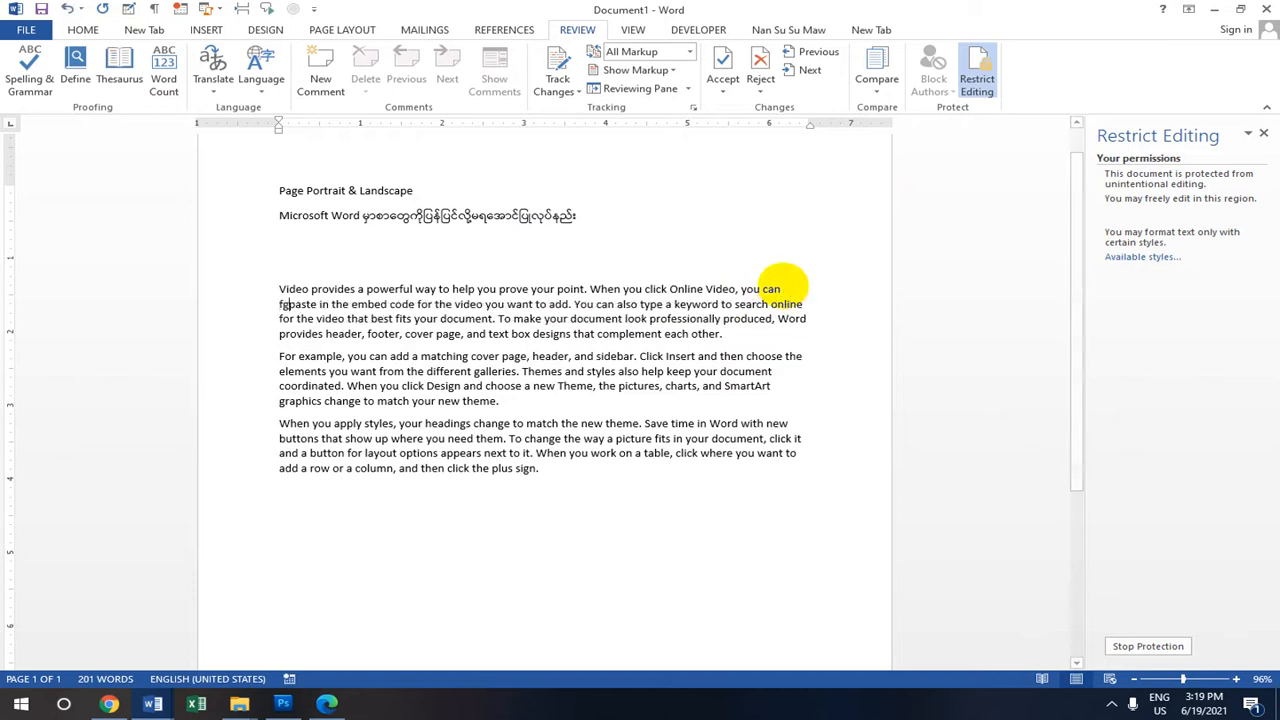
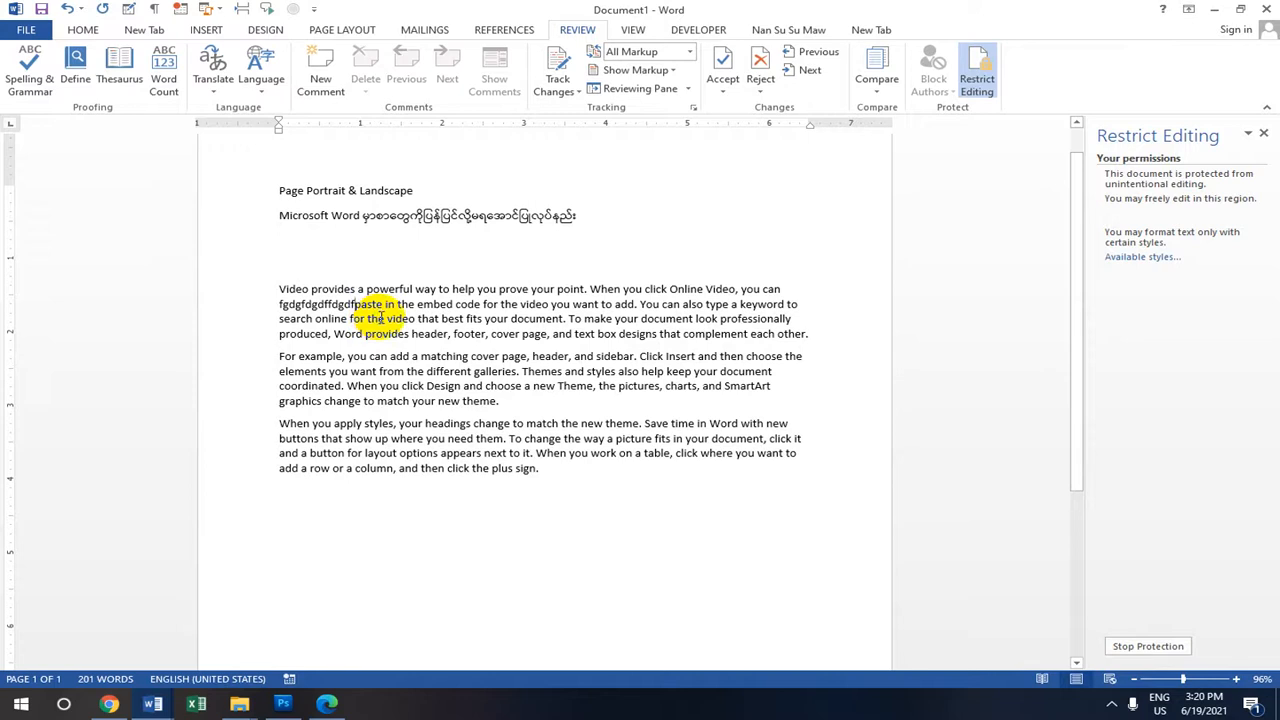
{"action": "left_click", "coordinate": [83, 30]}
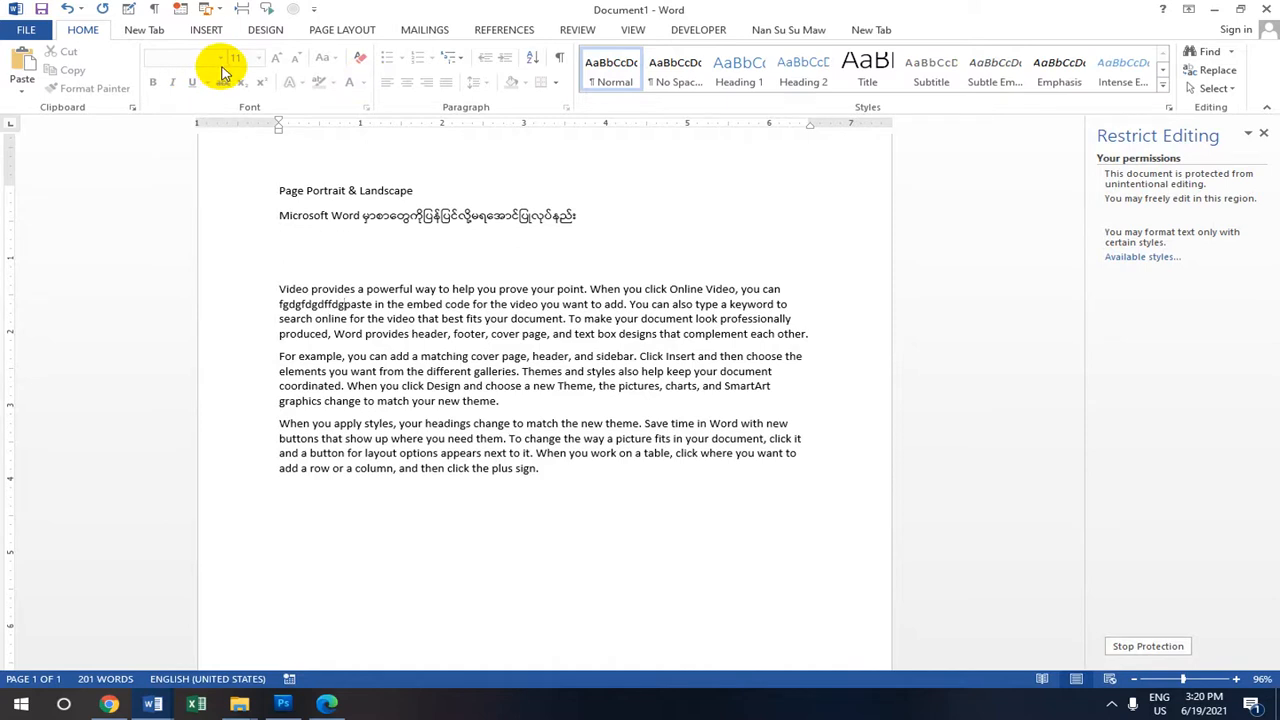
{"action": "key", "text": "BackSpace"}
{"action": "key", "text": "BackSpace"}
{"action": "key", "text": "BackSpace"}
{"action": "key", "text": "BackSpace"}
{"action": "key", "text": "BackSpace"}
{"action": "key", "text": "BackSpace"}
{"action": "key", "text": "BackSpace"}
{"action": "key", "text": "BackSpace"}
{"action": "key", "text": "BackSpace"}
{"action": "key", "text": "BackSpace"}
{"action": "key", "text": "BackSpace"}
{"action": "key", "text": "BackSpace"}
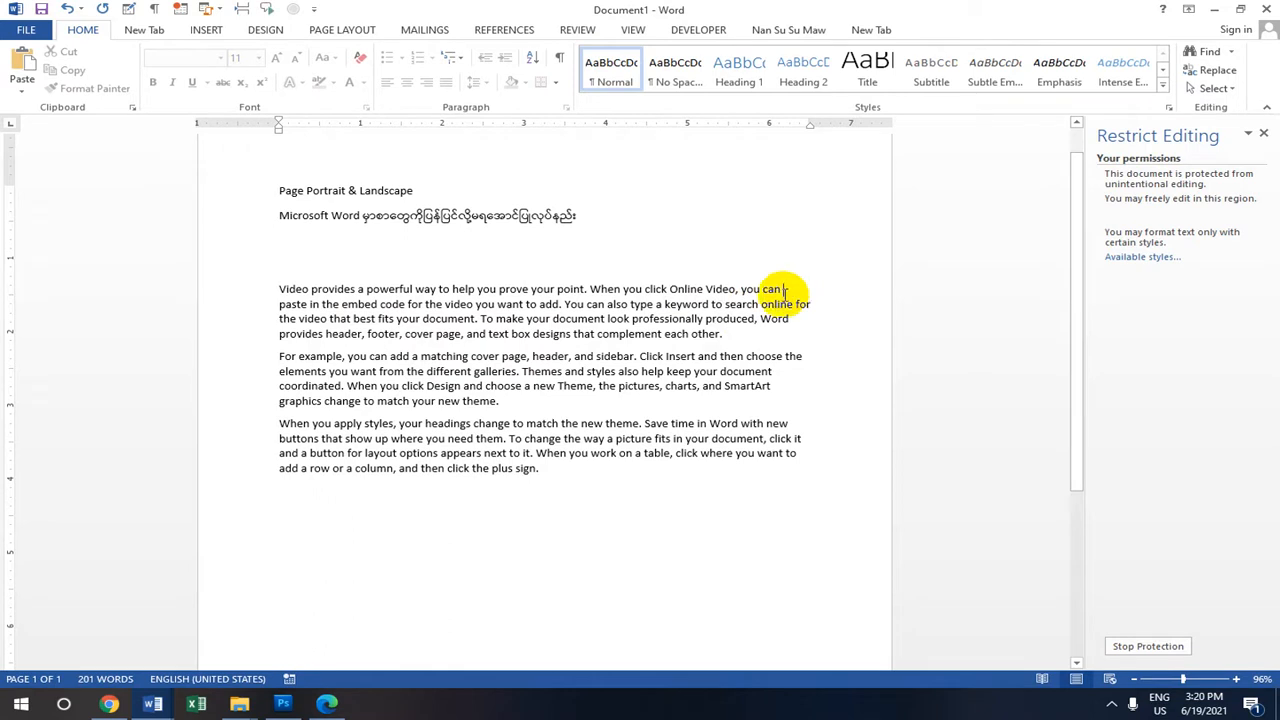
{"action": "type", "text": "dfse"}
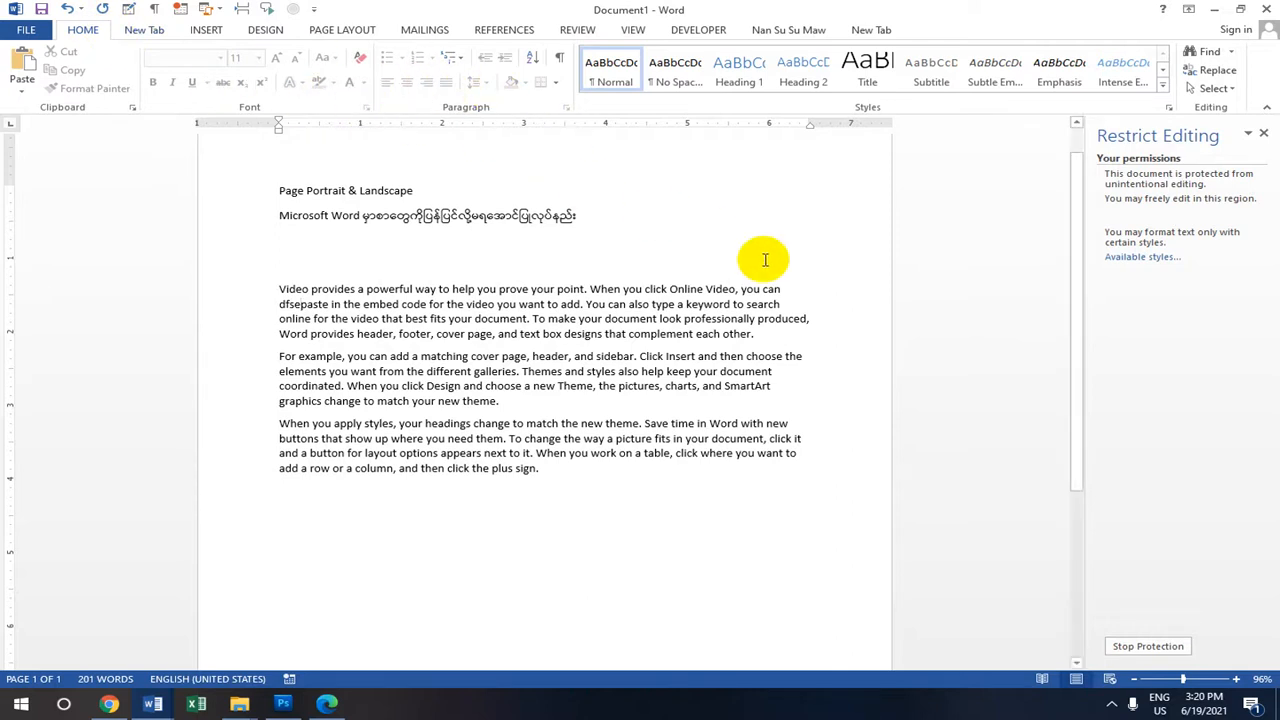
{"action": "key", "text": "BackSpace"}
{"action": "key", "text": "BackSpace"}
{"action": "key", "text": "BackSpace"}
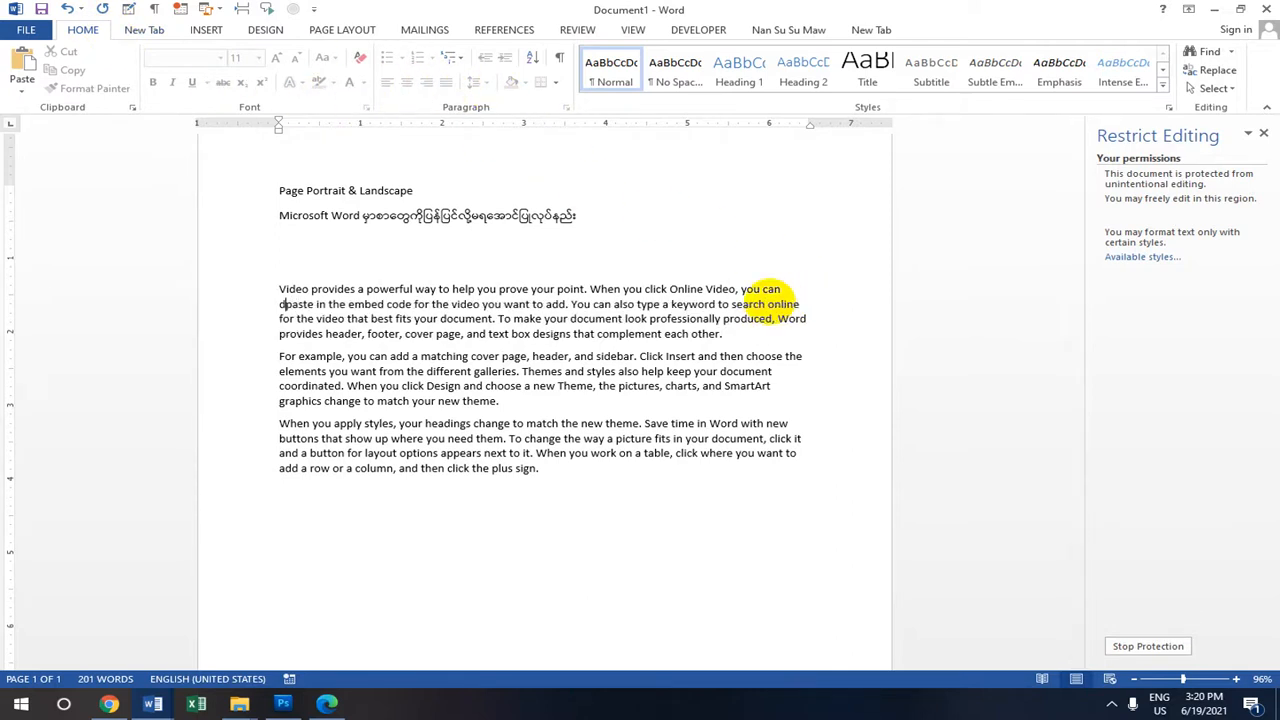
{"action": "key", "text": "BackSpace"}
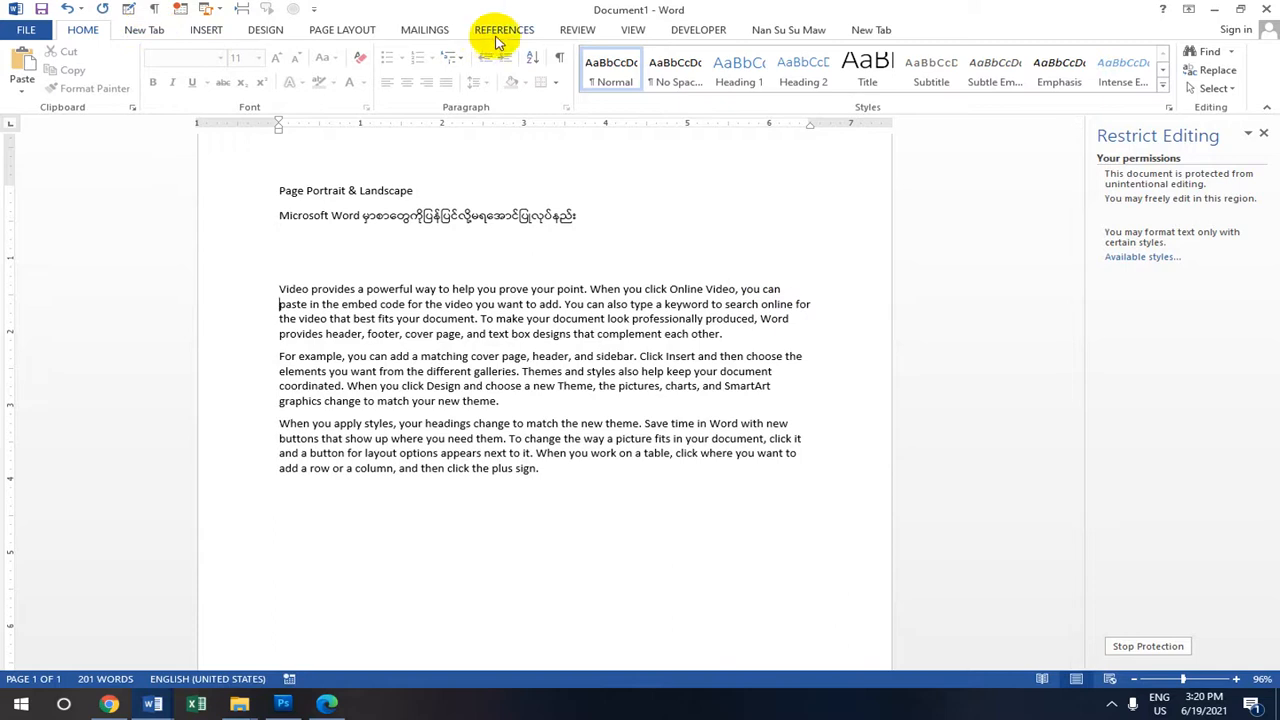
{"action": "left_click", "coordinate": [580, 30]}
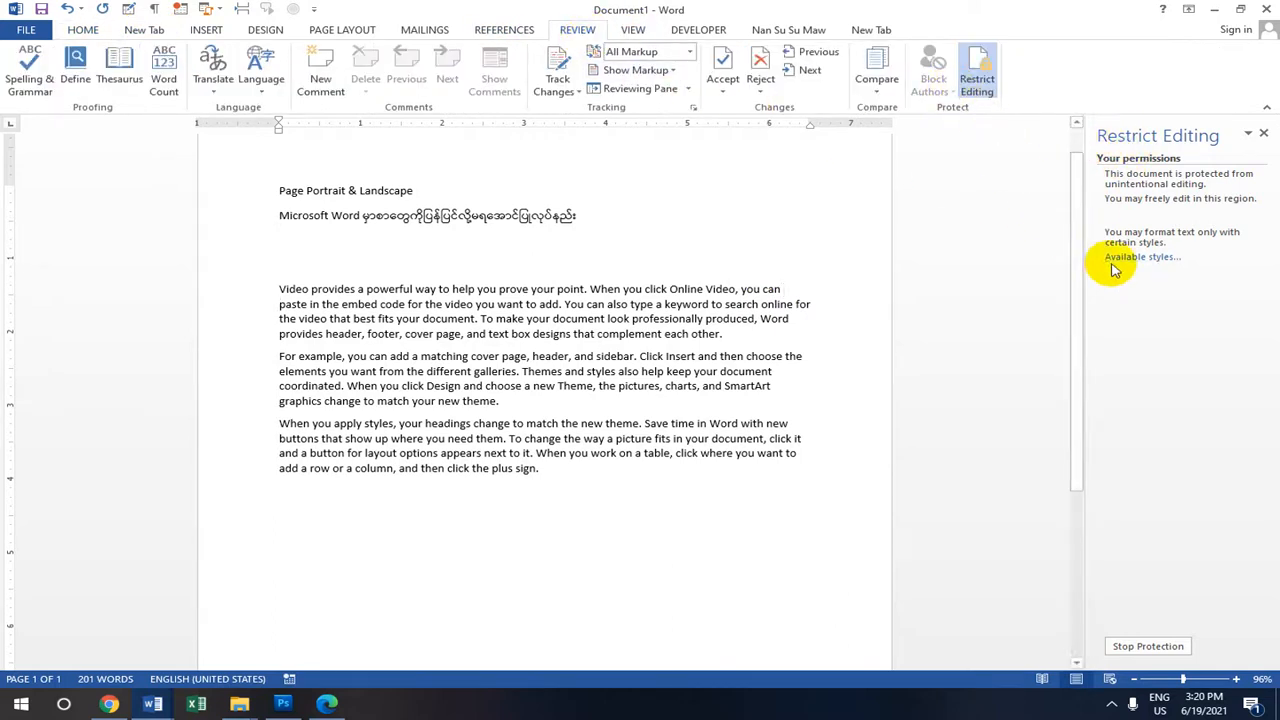
Unprotect the document with its password, clear the styles formatting limit, and select 'can' through 'add'.
{"action": "left_click", "coordinate": [1160, 648]}
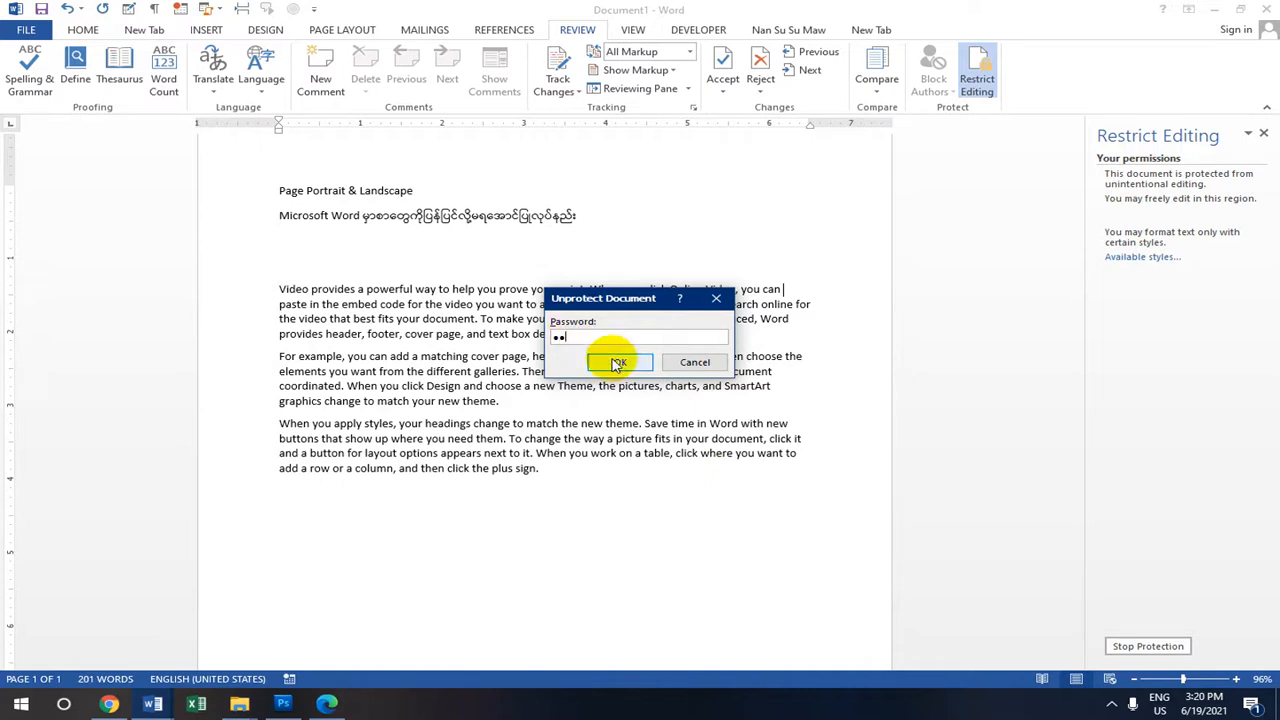
{"action": "left_click", "coordinate": [619, 362]}
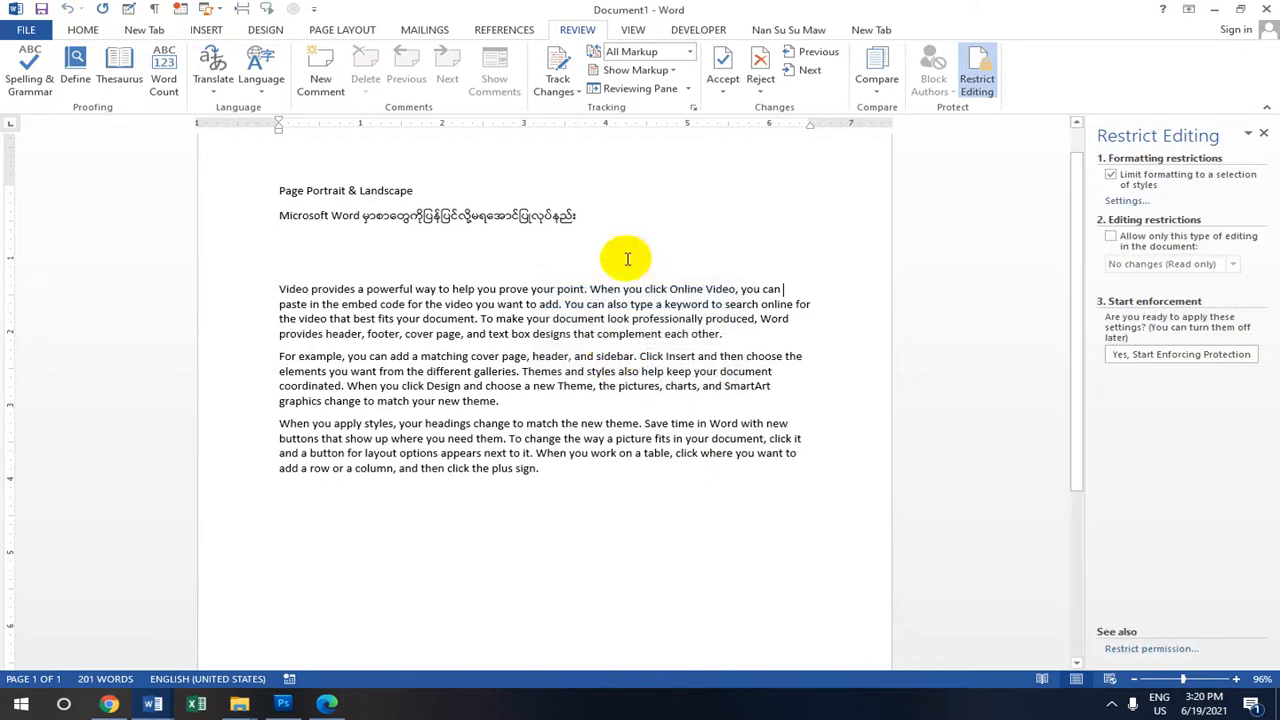
{"action": "left_click", "coordinate": [1111, 175]}
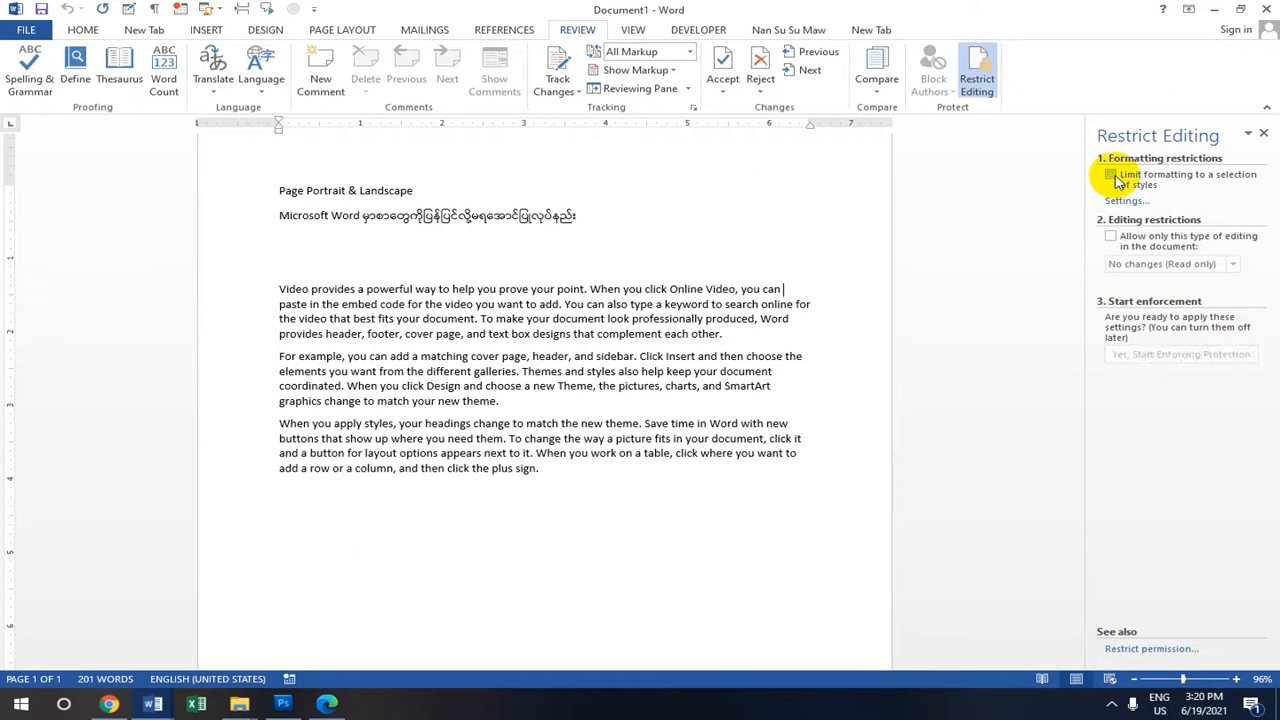
{"action": "left_click_drag", "start_coordinate": [782, 291], "coordinate": [558, 305]}
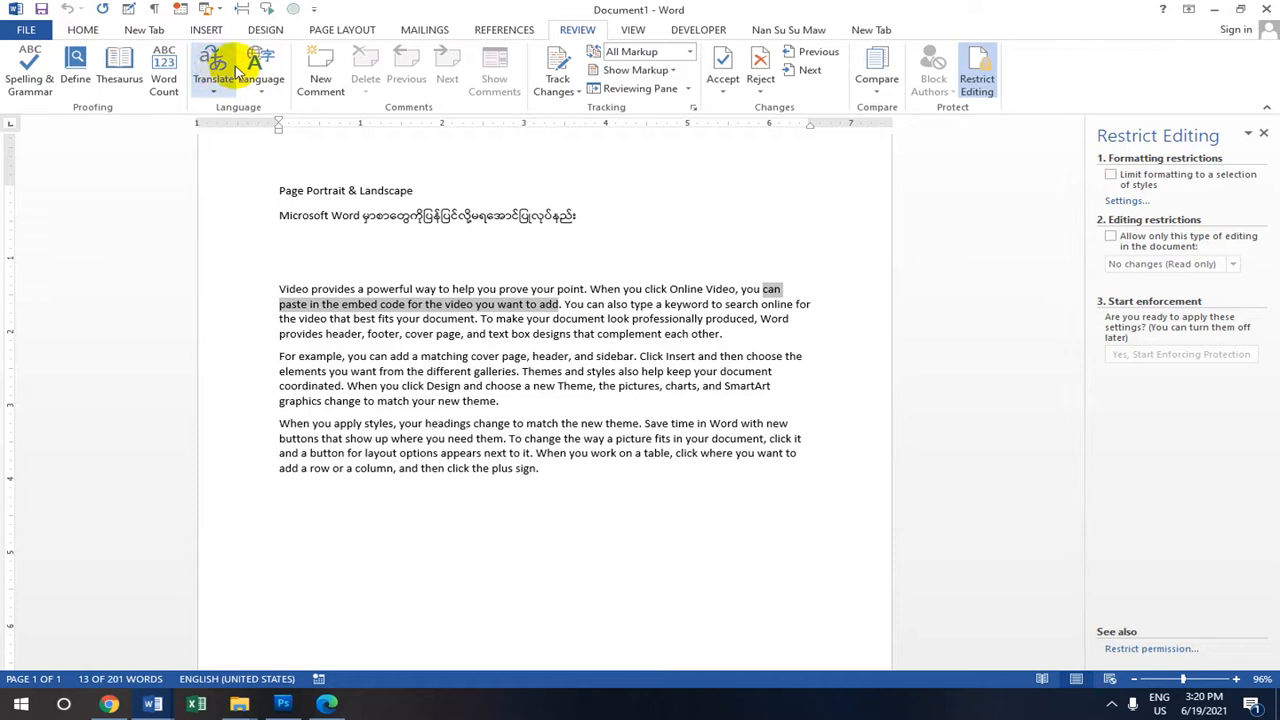
Give the phrase from 'can' to 'add' the Automatic font colour, then deselect it.
{"action": "left_click", "coordinate": [83, 30]}
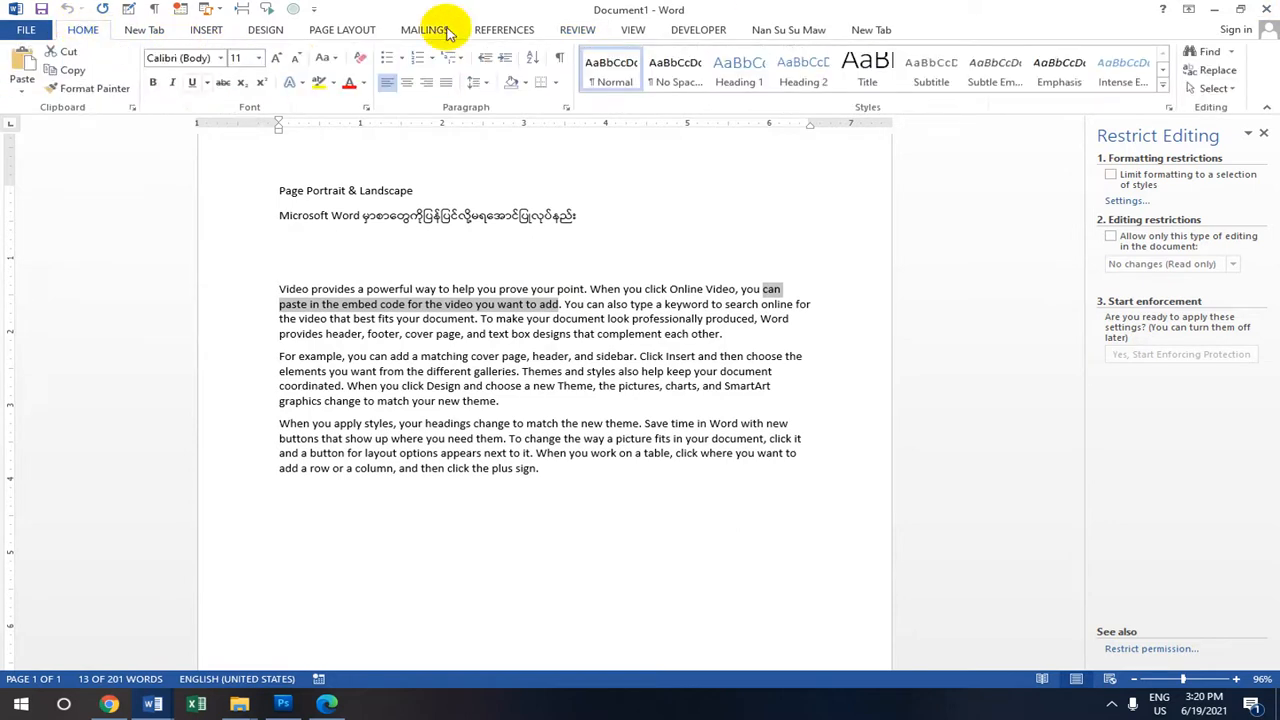
{"action": "left_click", "coordinate": [363, 83]}
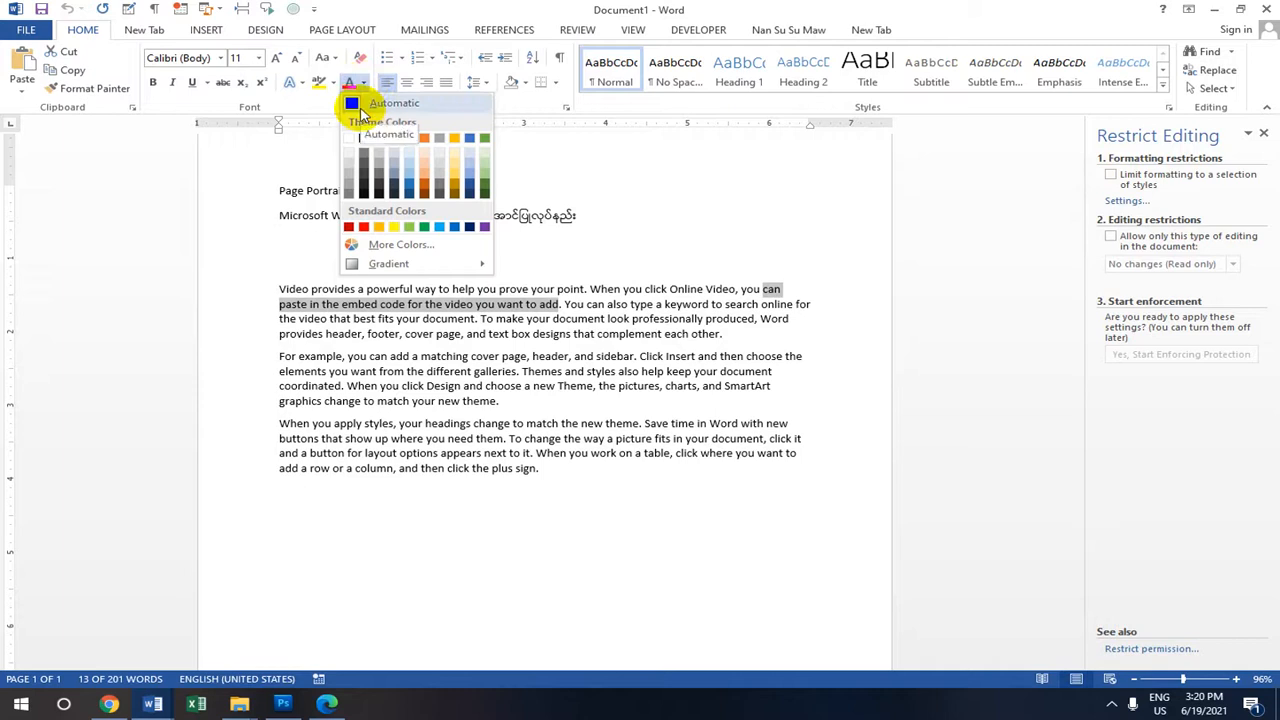
{"action": "left_click", "coordinate": [356, 106]}
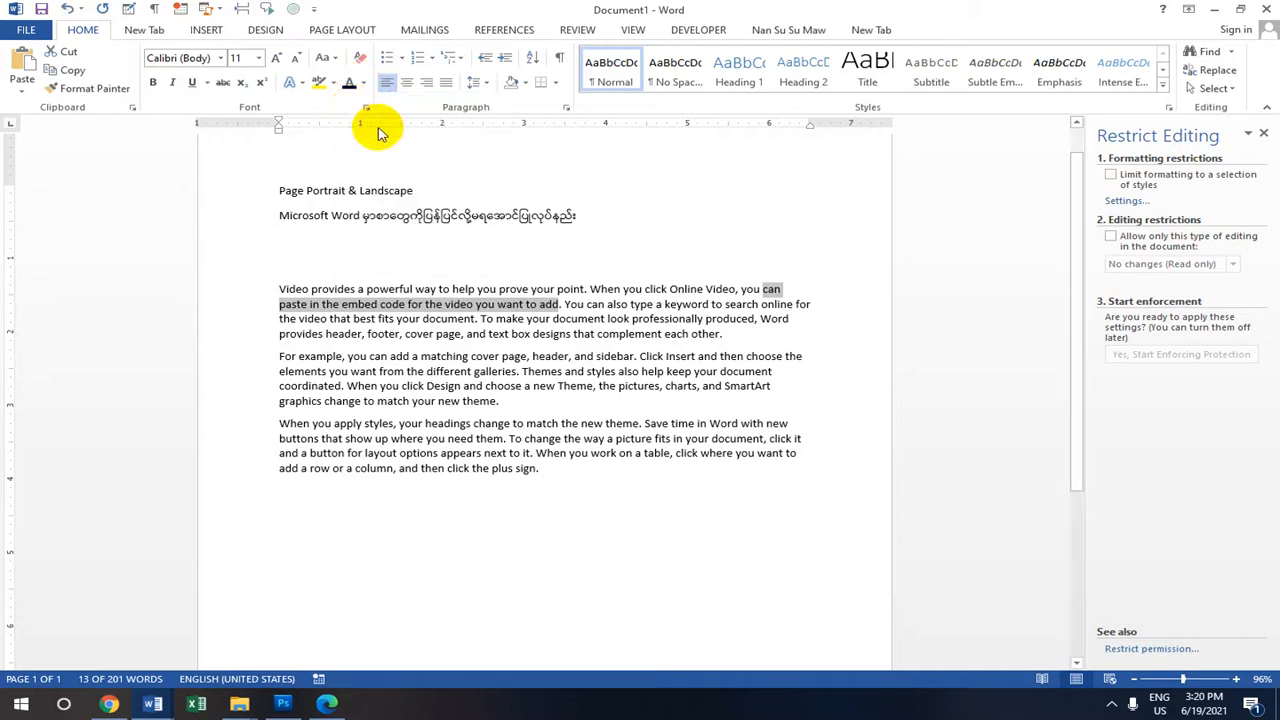
{"action": "left_click", "coordinate": [785, 289]}
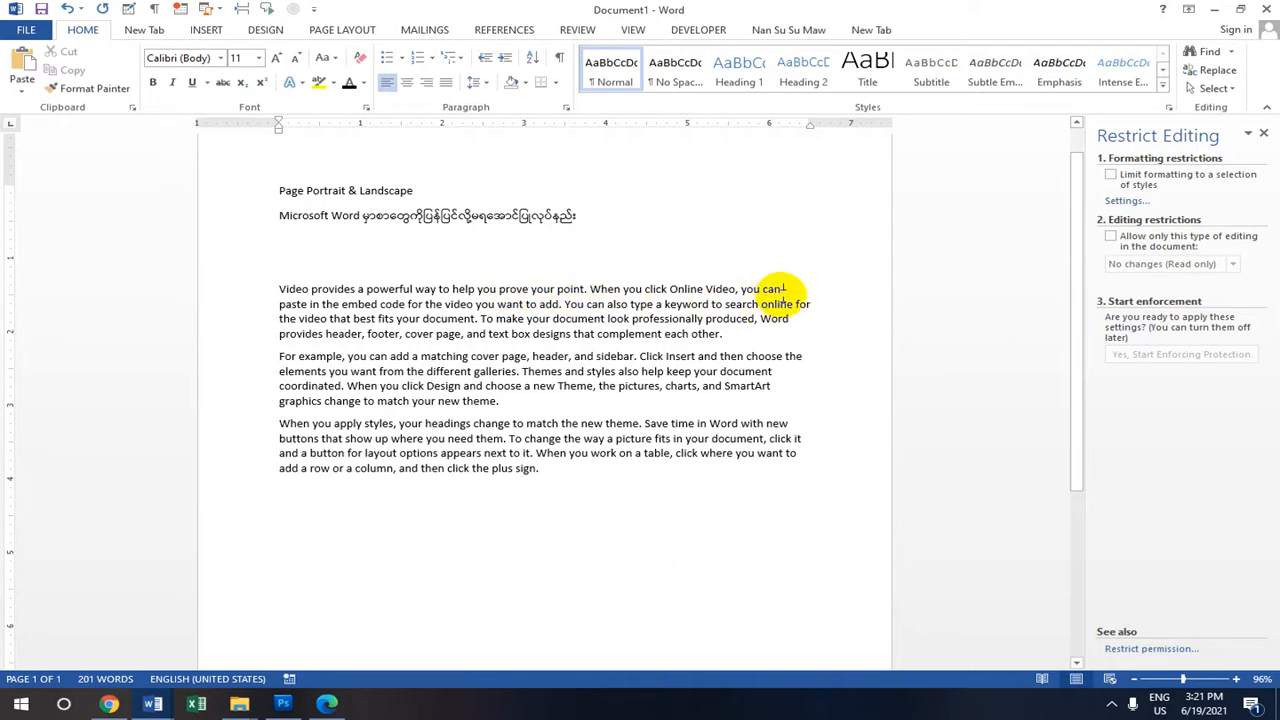
Restrict editing to No changes (Read only) and start enforcing the protection.
{"action": "left_click", "coordinate": [1110, 237]}
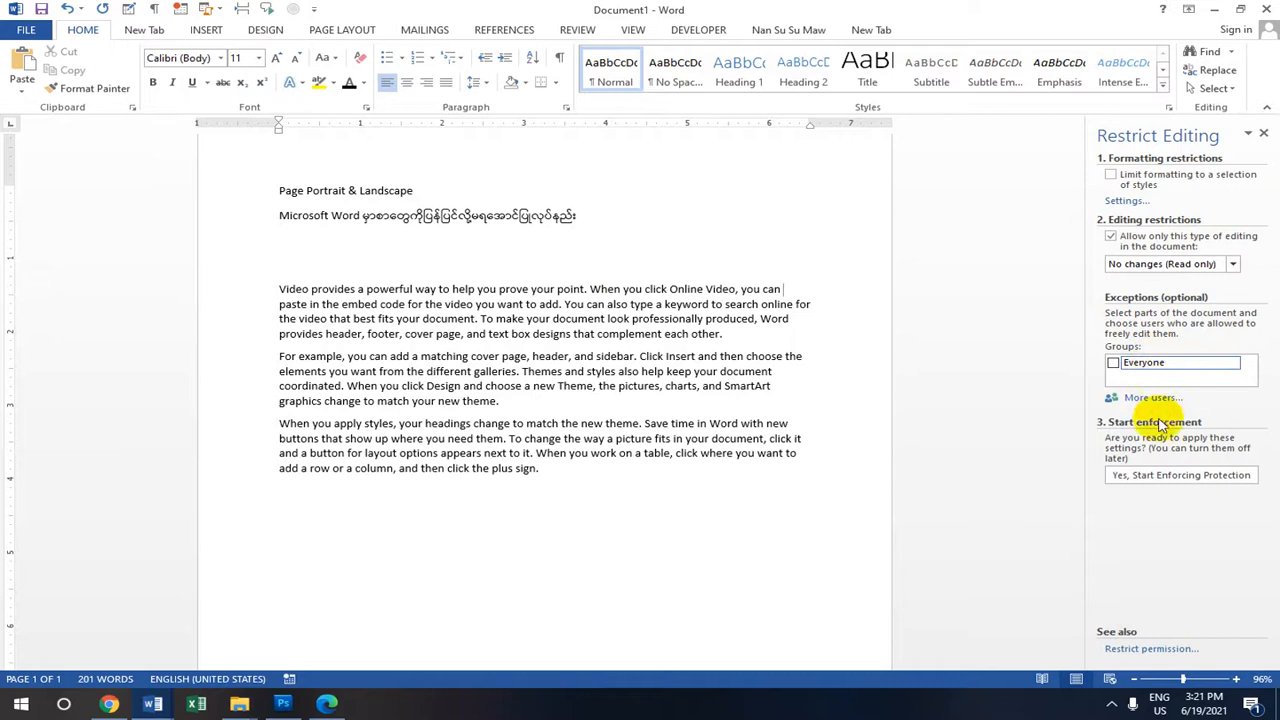
{"action": "left_click", "coordinate": [1165, 477]}
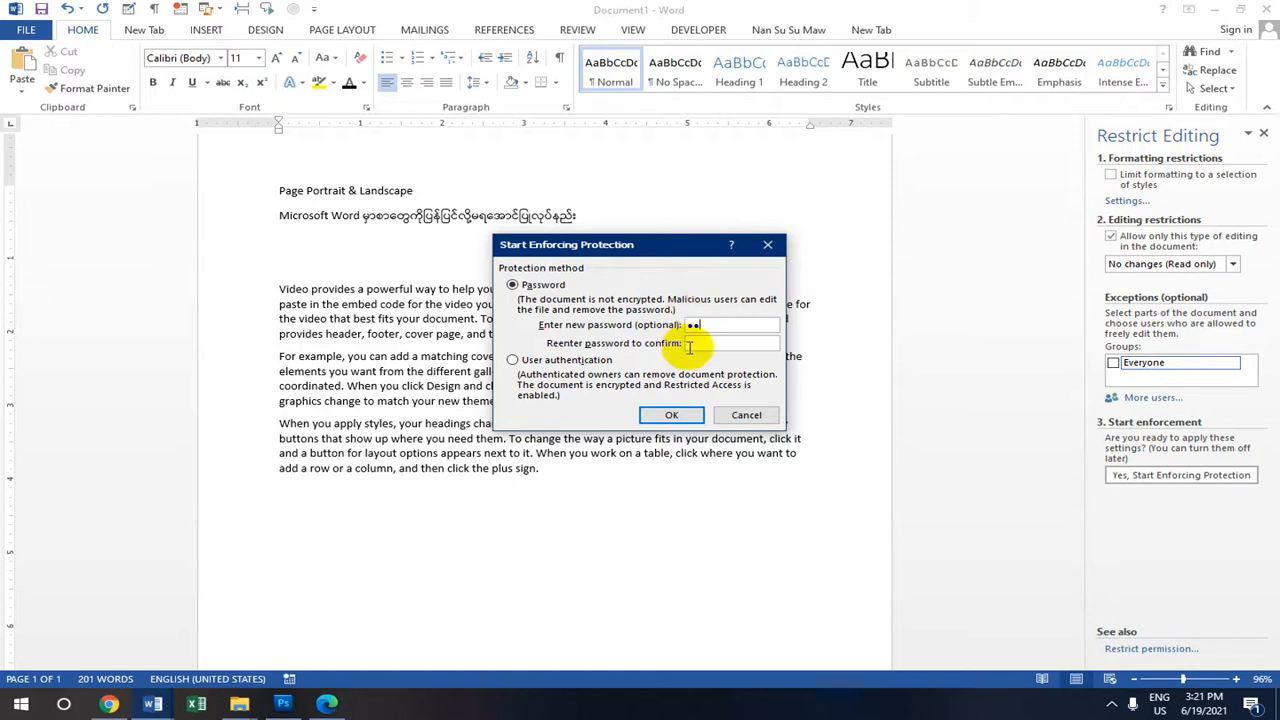
Enforce the read-only protection and test selecting 'help' through 'video you want'.
{"action": "left_click", "coordinate": [675, 414]}
{"action": "scroll", "coordinate": [858, 305], "scroll_direction": "up", "scroll_amount": 2}
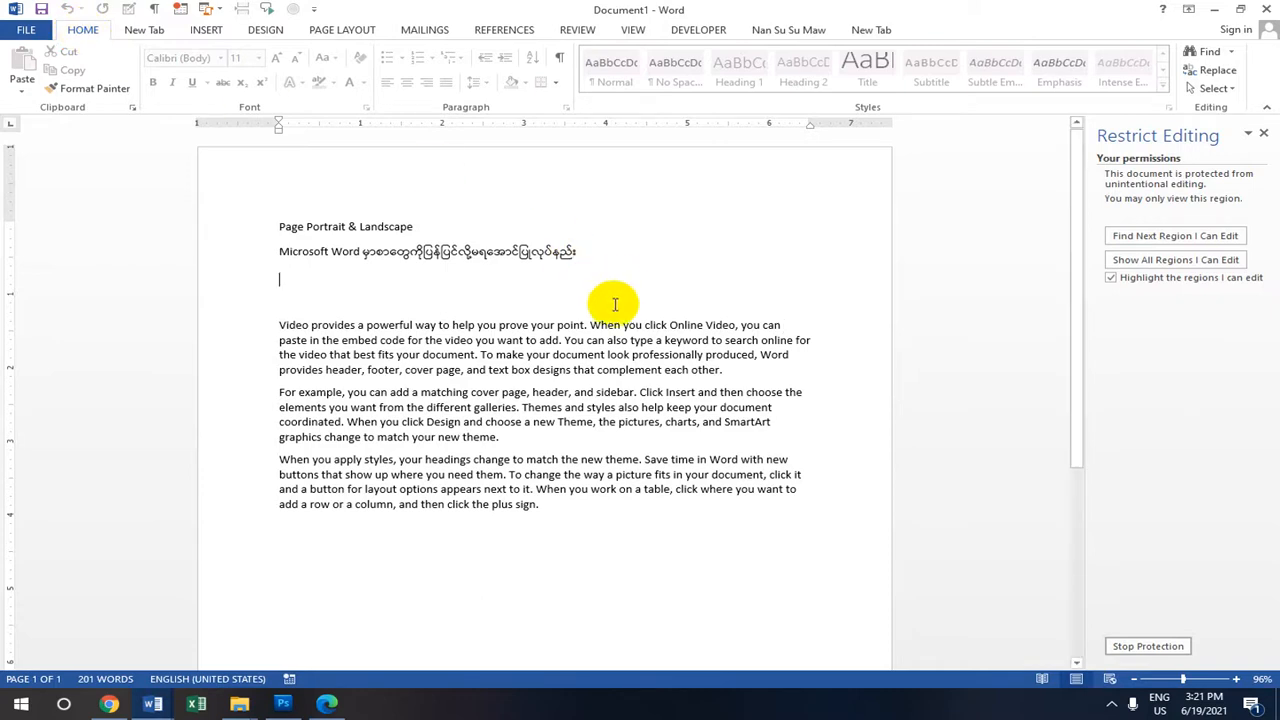
{"action": "double_click", "coordinate": [462, 327]}
{"action": "left_click_drag", "start_coordinate": [462, 327], "coordinate": [558, 340]}
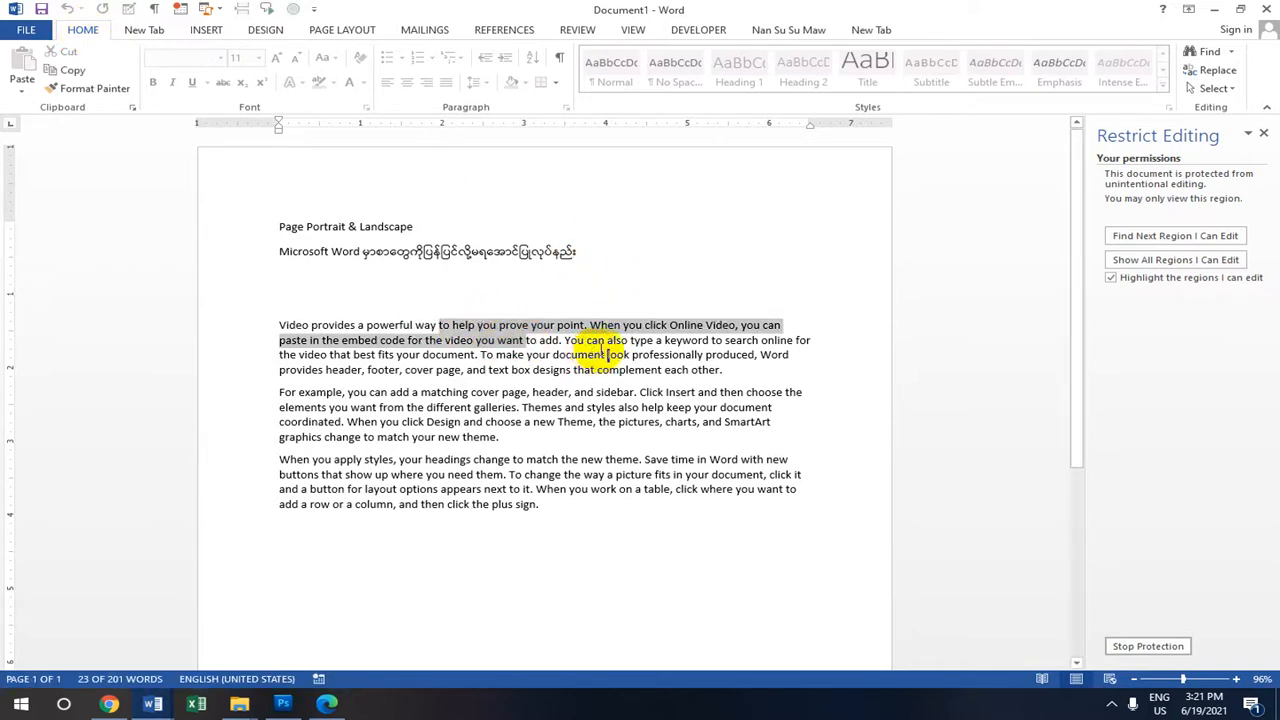
{"action": "left_click", "coordinate": [440, 324]}
Try deleting text after 'can' and confirm the locked document refuses the edits.
{"action": "left_click", "coordinate": [781, 325]}
{"action": "key", "text": "BackSpace"}
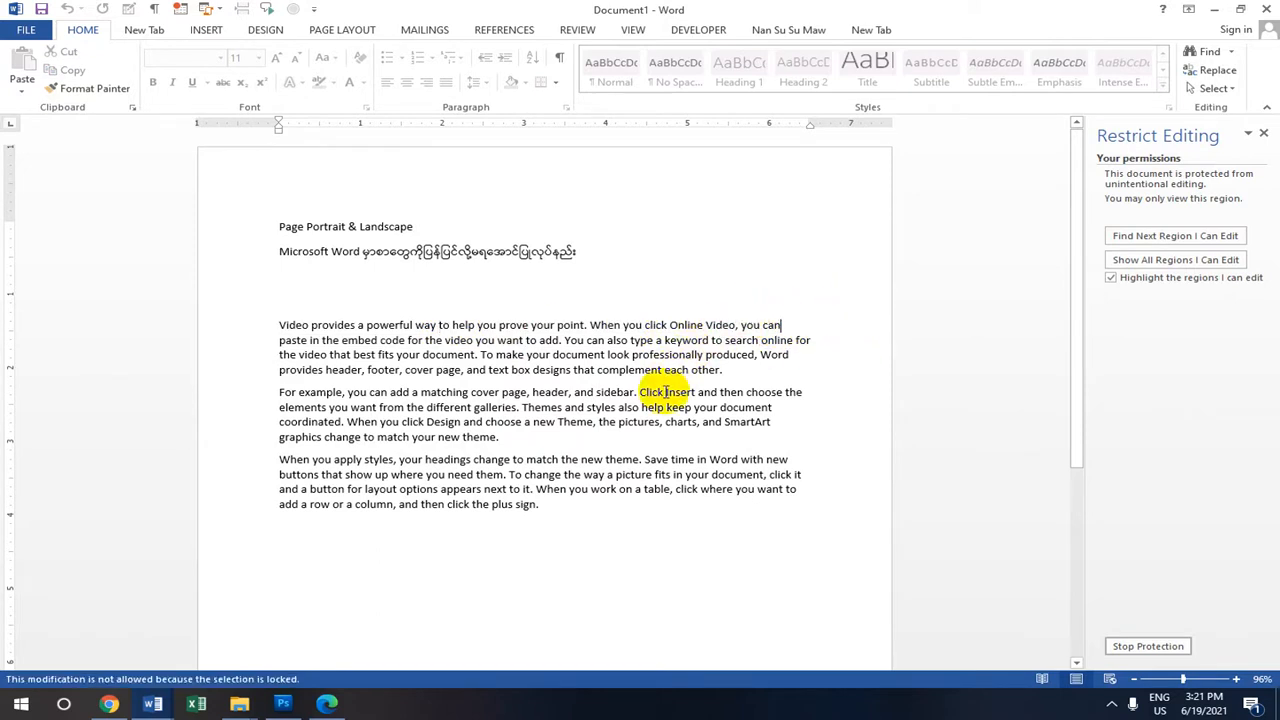
{"action": "key", "text": "BackSpace"}
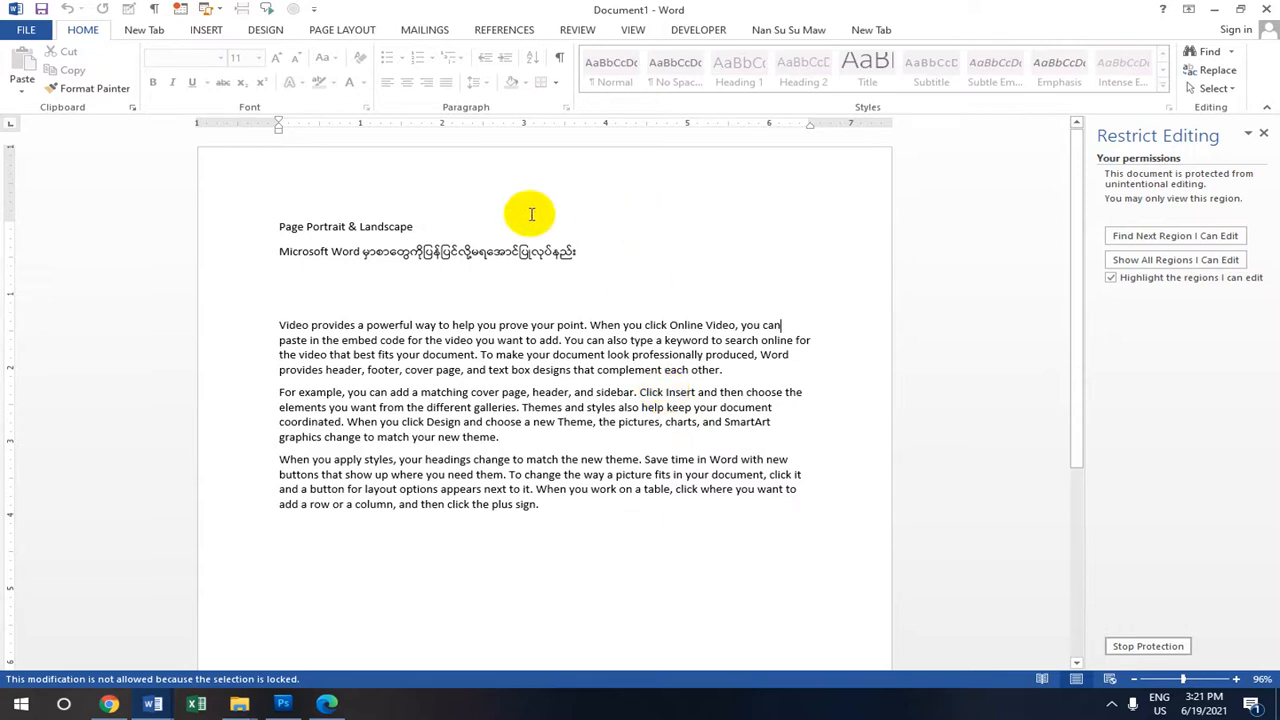
{"action": "left_click", "coordinate": [588, 29]}
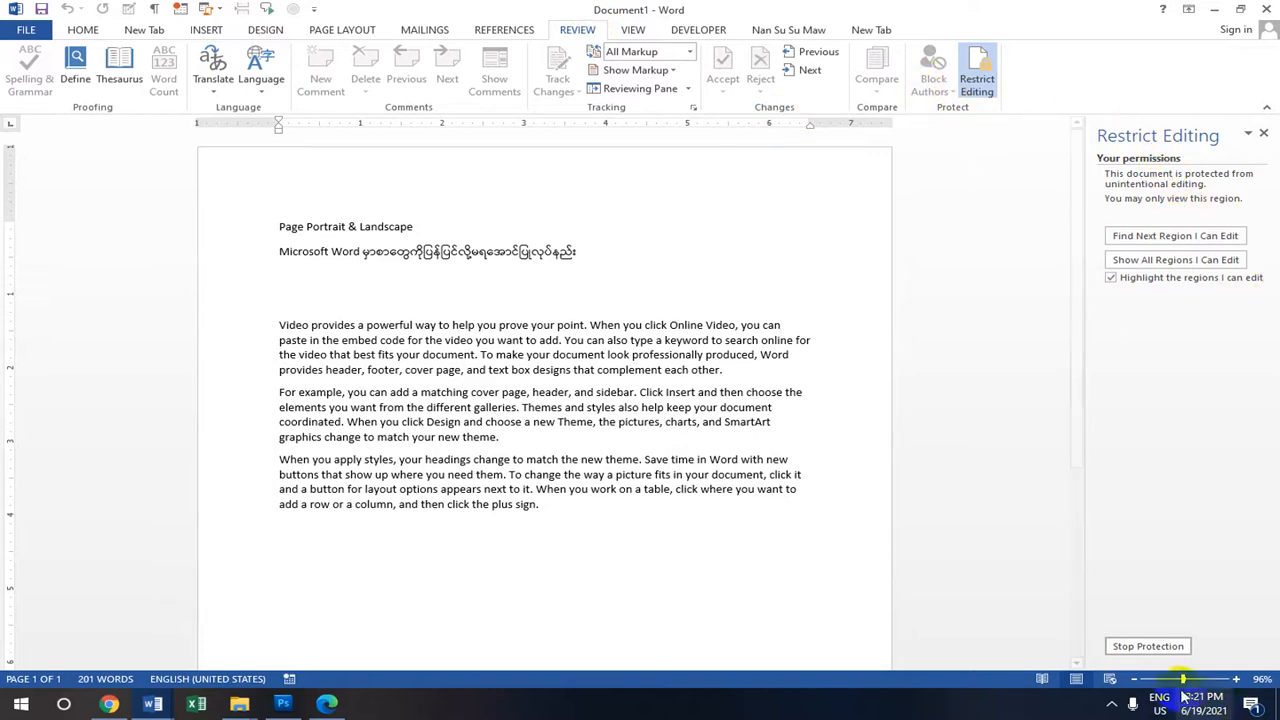
Unprotect with the password, clear the read-only restriction, and type 'gdshuyt' after 'can'.
{"action": "left_click", "coordinate": [1160, 645]}
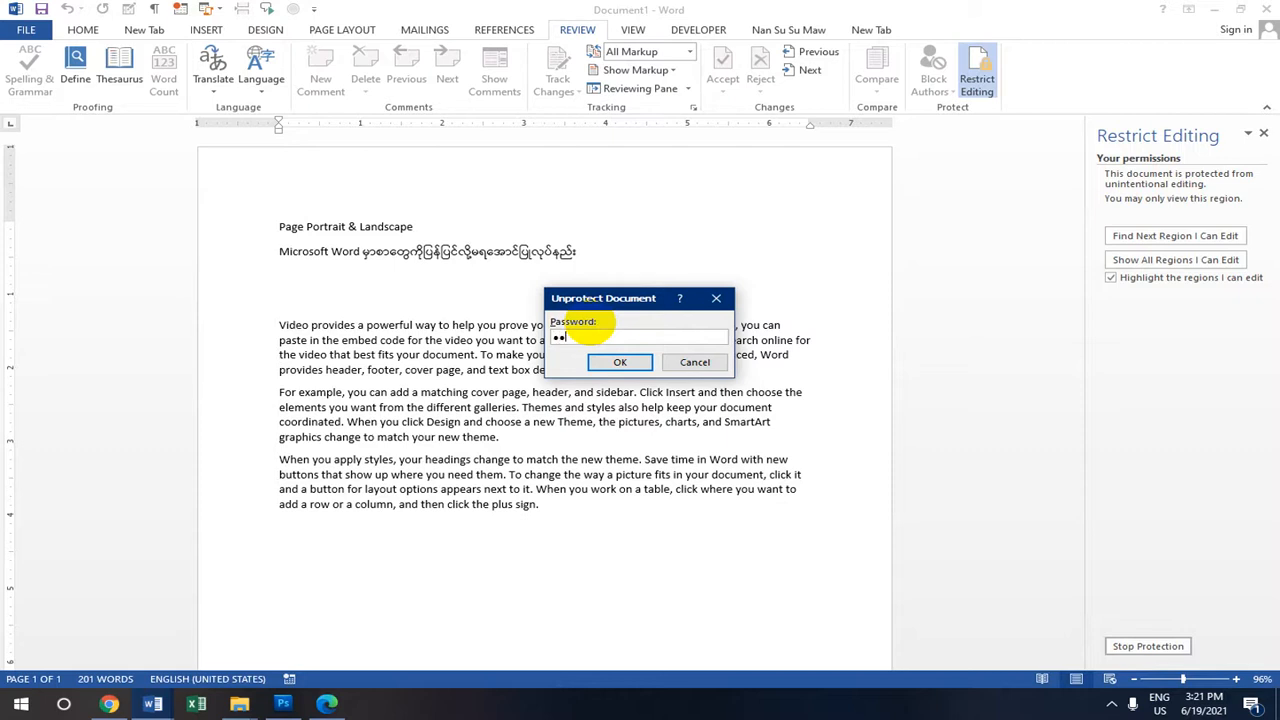
{"action": "left_click", "coordinate": [614, 364]}
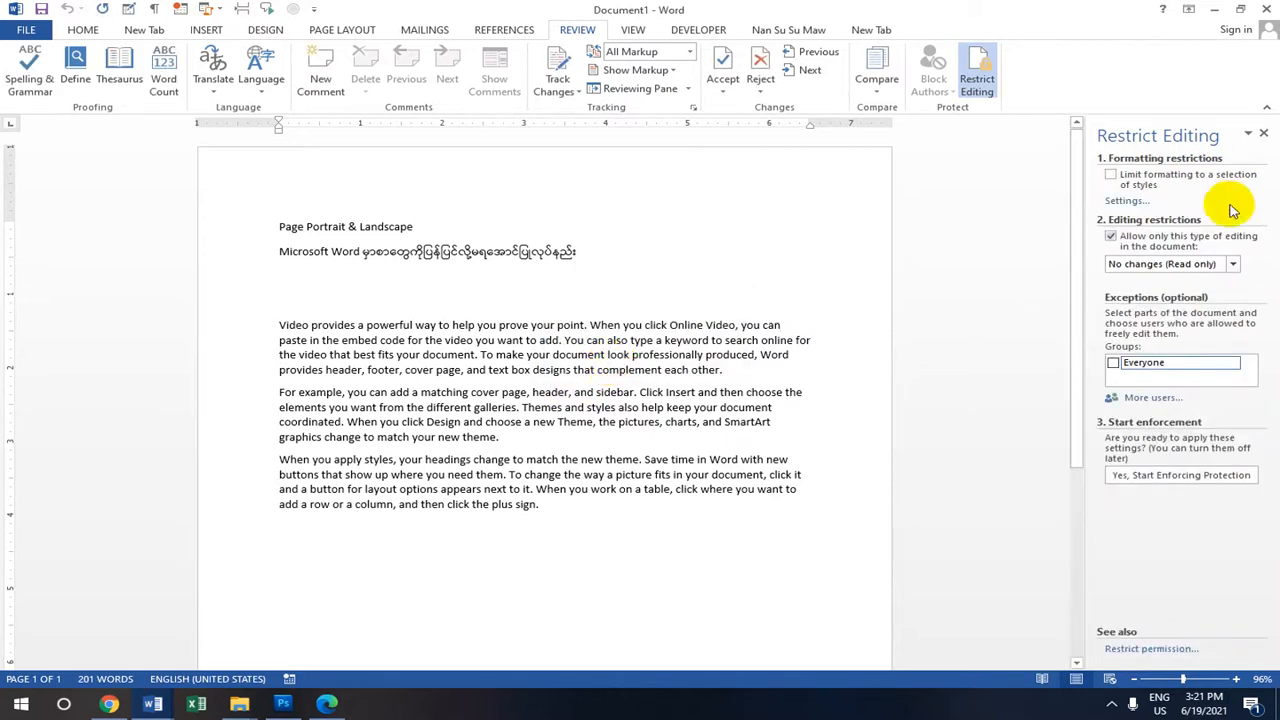
{"action": "left_click", "coordinate": [1111, 238]}
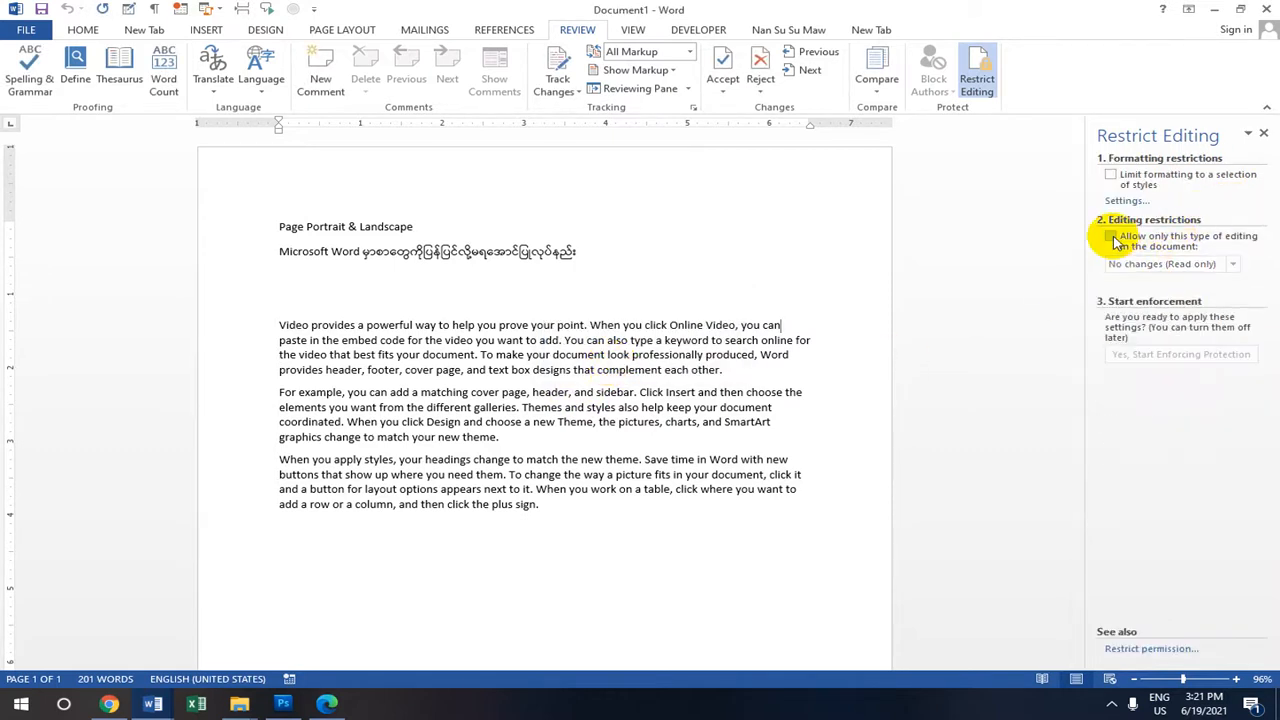
{"action": "type", "text": "gdshuyt"}
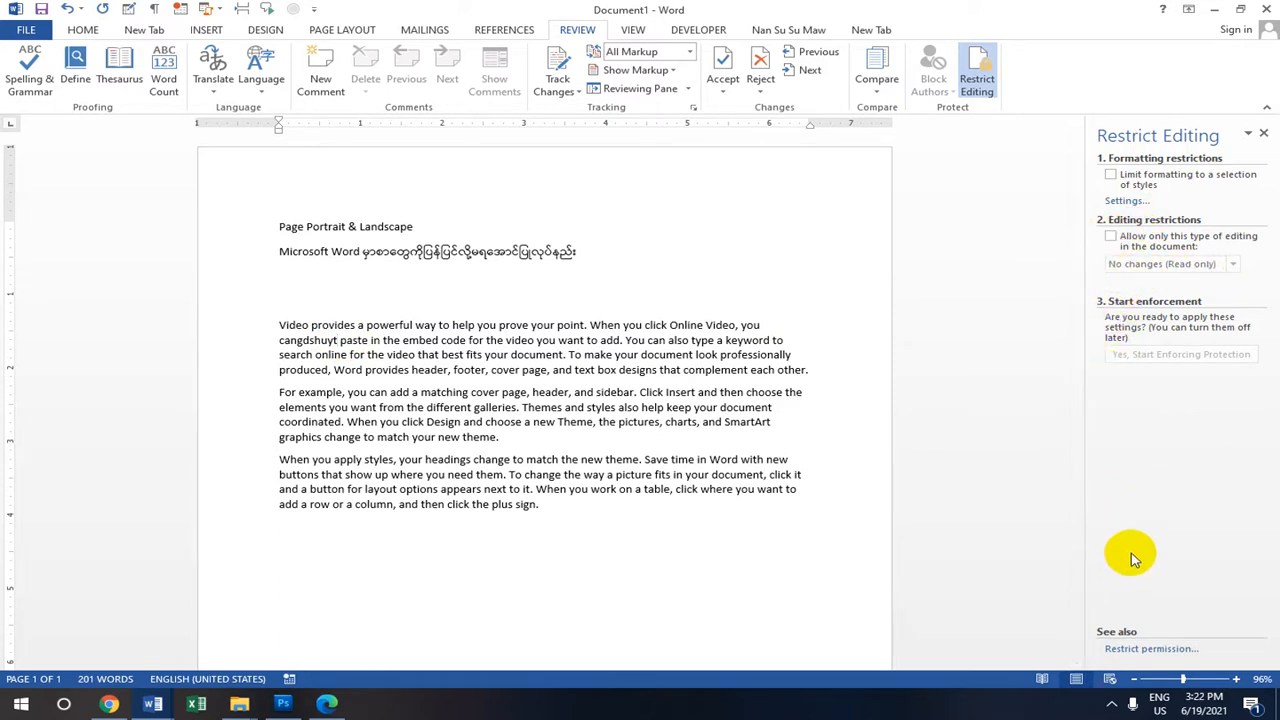
Delete the stray letters after 'can' so the first paragraph reads 'cant'.
{"action": "left_click_drag", "start_coordinate": [334, 340], "coordinate": [297, 341]}
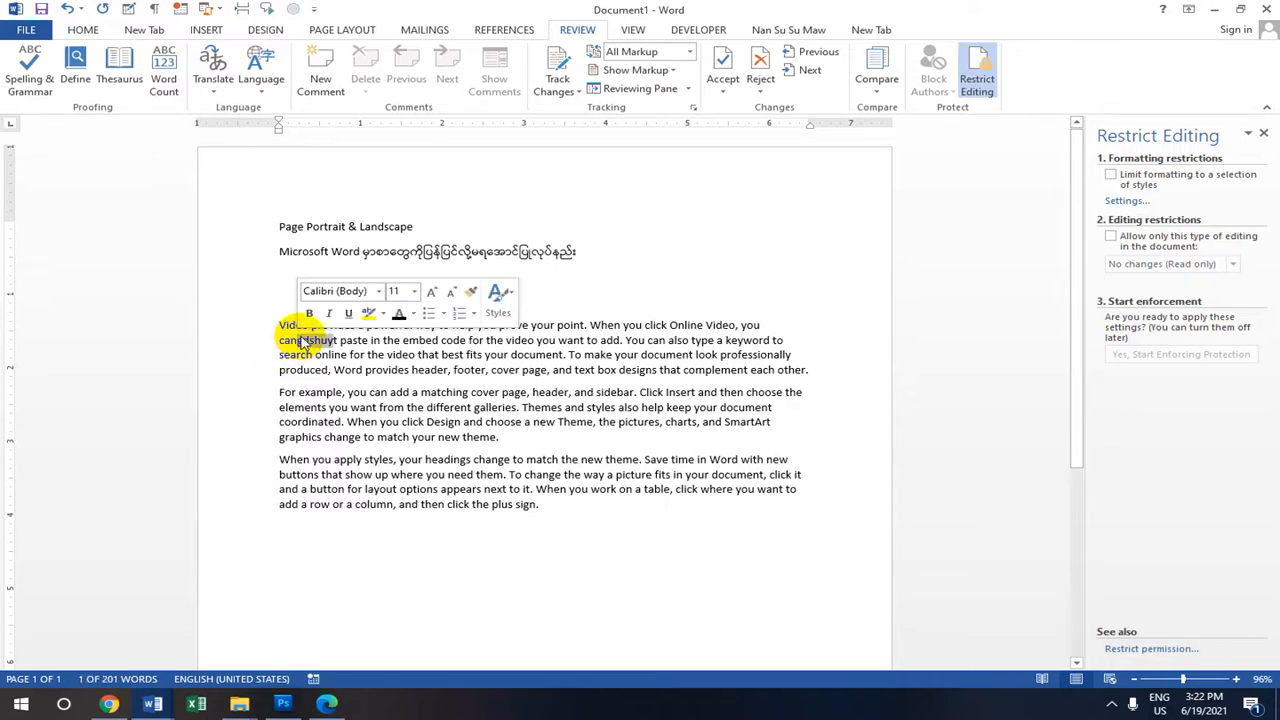
{"action": "key", "text": "Delete"}
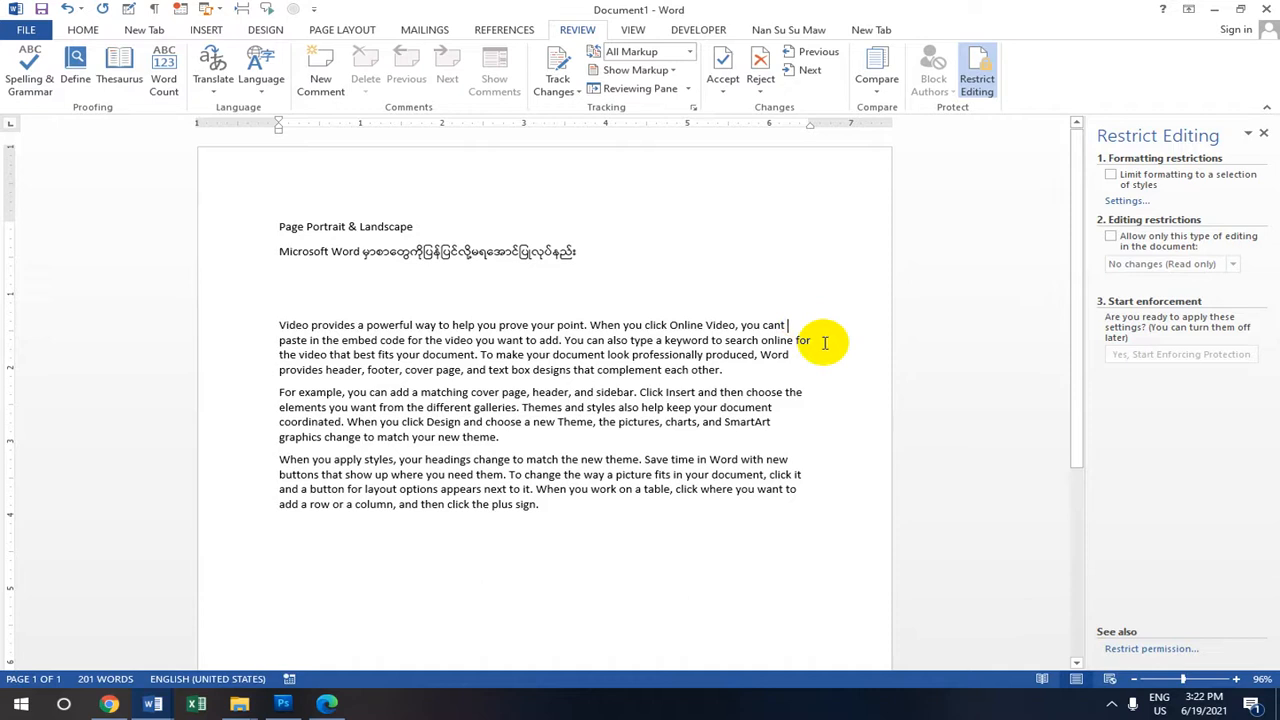
{"action": "left_click", "coordinate": [796, 358]}
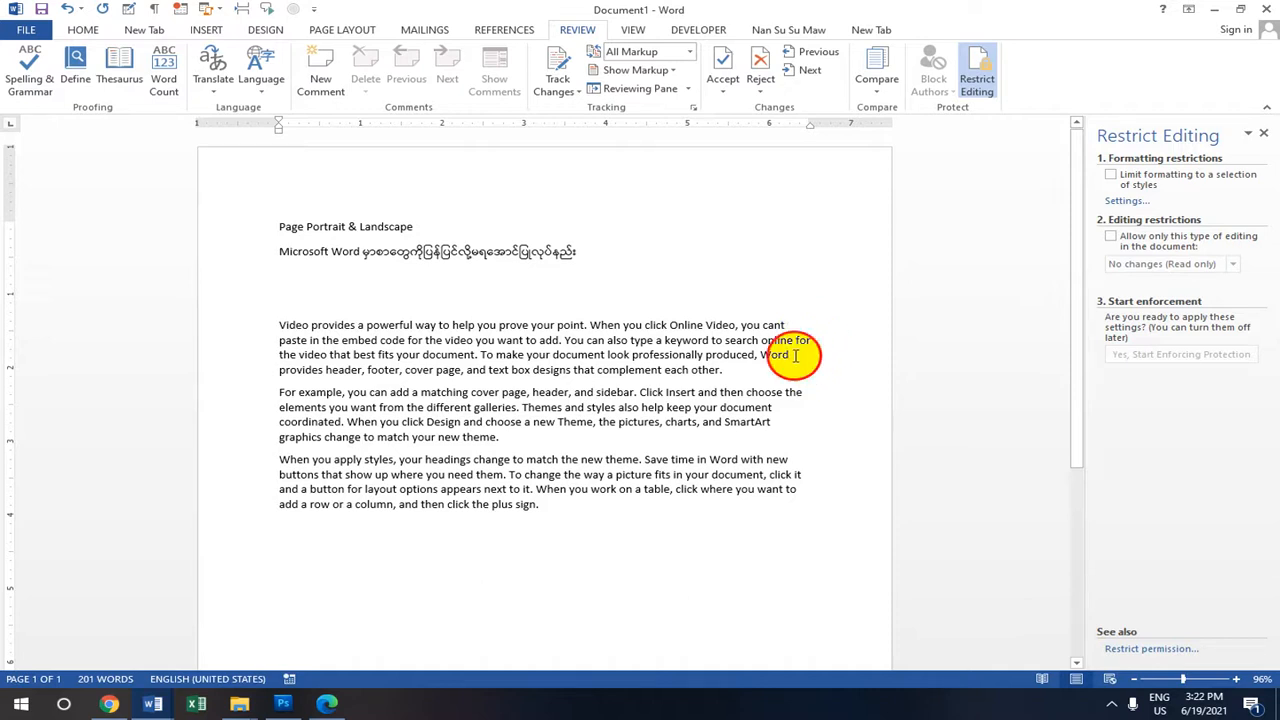
{"action": "left_click", "coordinate": [777, 408]}
{"action": "left_click", "coordinate": [776, 424]}
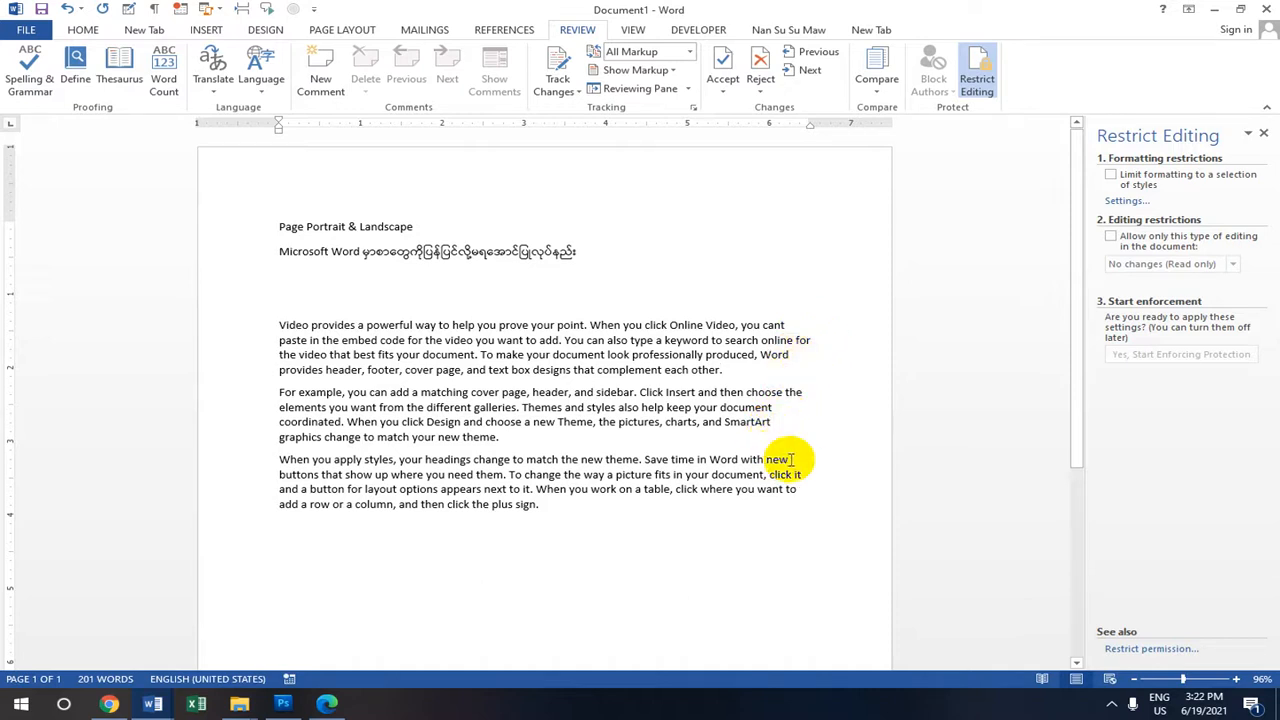
Check the word 'cant' in the text, then open the File Info page.
{"action": "left_click", "coordinate": [27, 29]}
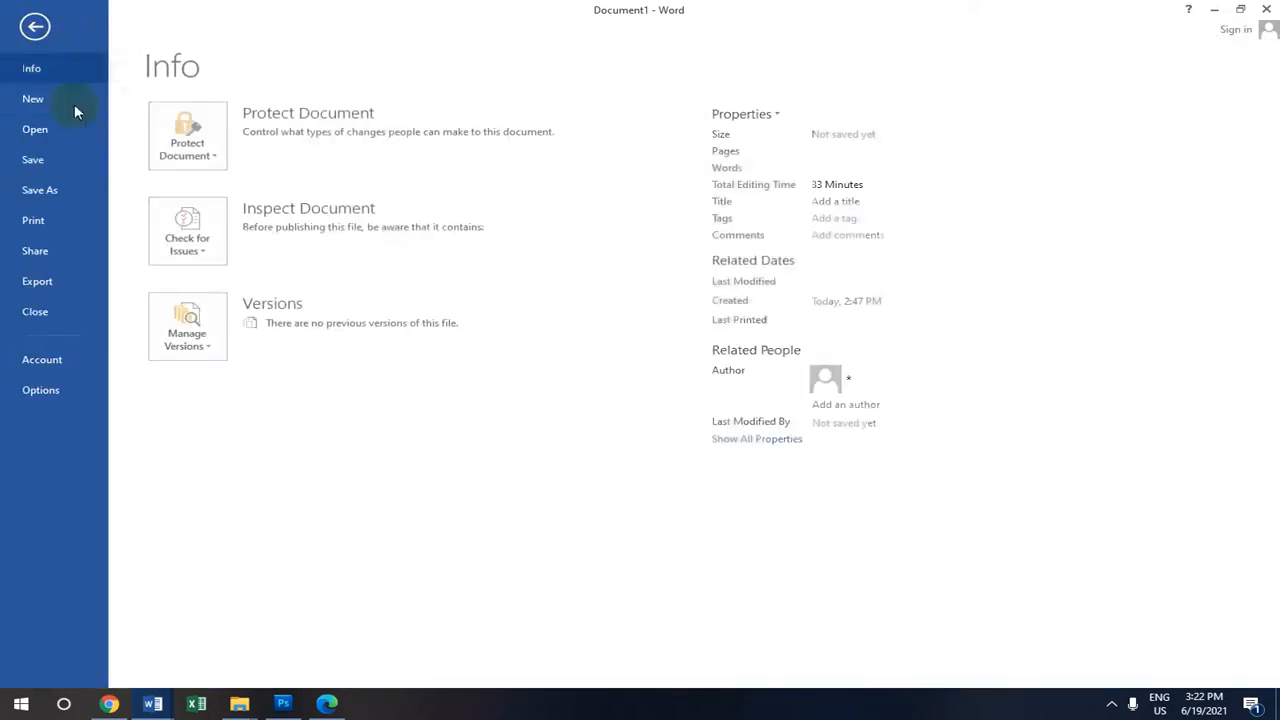
{"action": "left_click", "coordinate": [35, 26]}
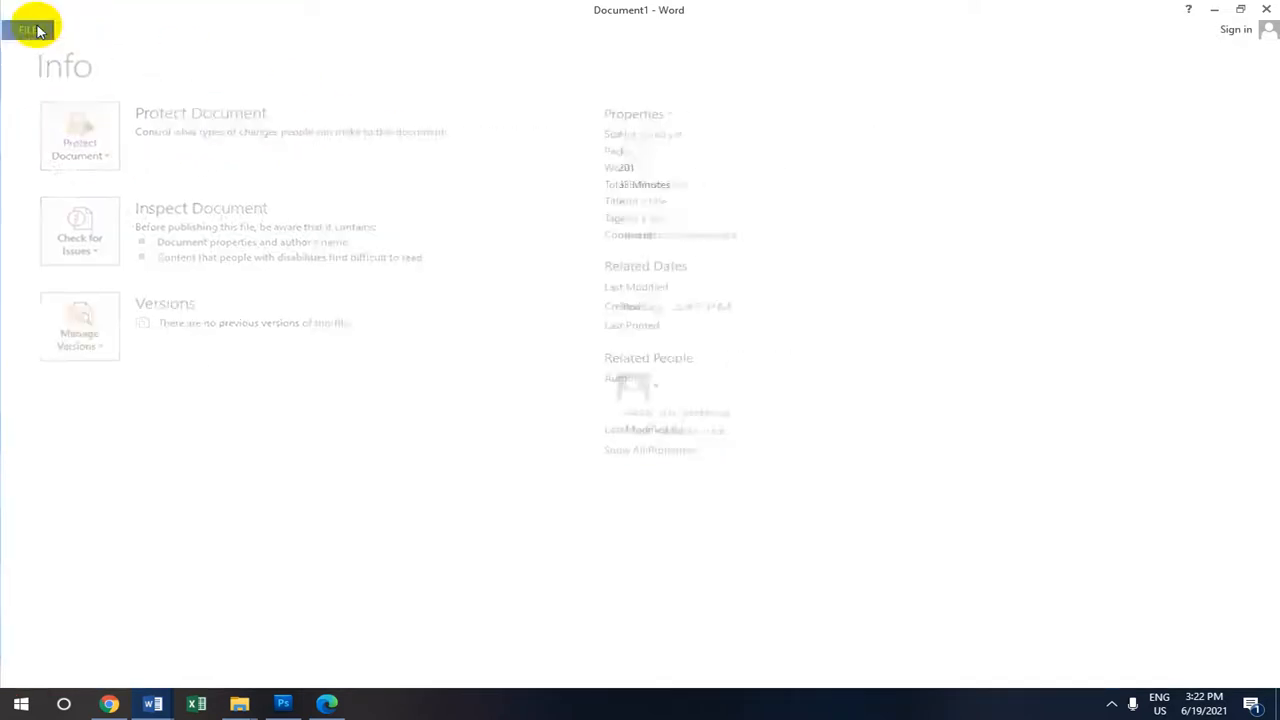
{"action": "scroll", "coordinate": [674, 277], "scroll_direction": "down", "scroll_amount": 3}
{"action": "scroll", "coordinate": [690, 265], "scroll_direction": "up", "scroll_amount": 2}
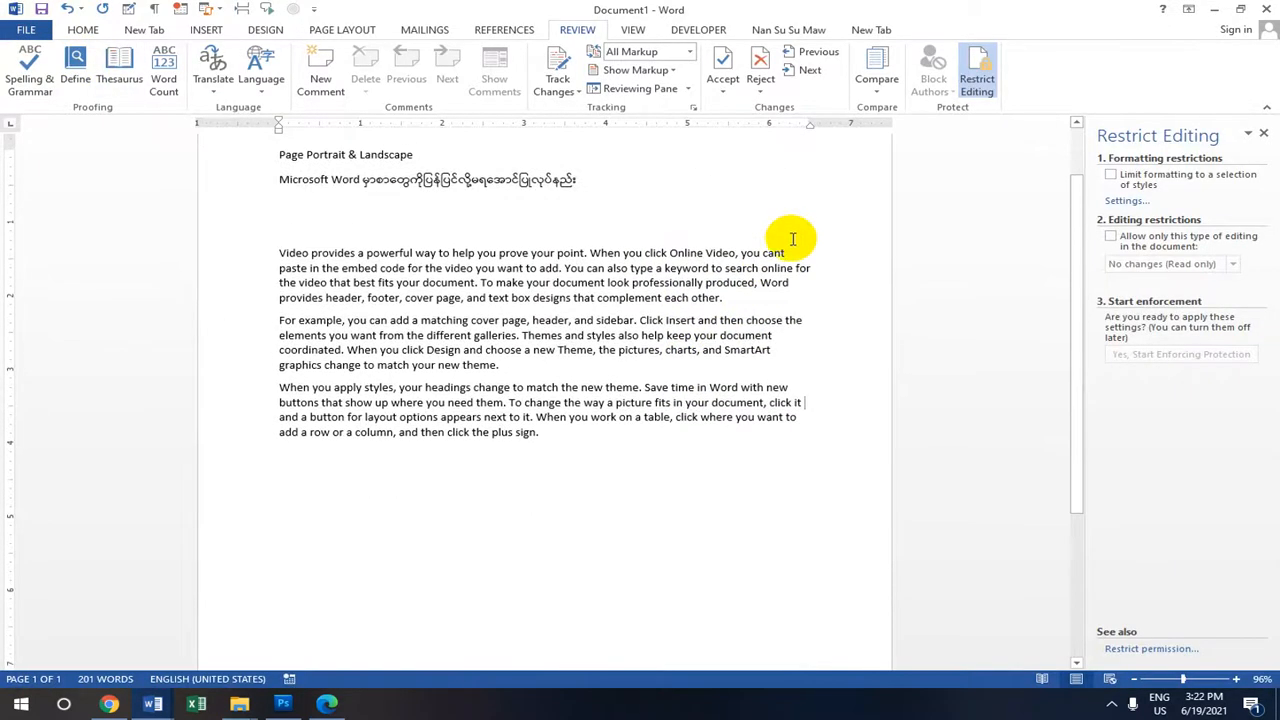
{"action": "left_click", "coordinate": [789, 289]}
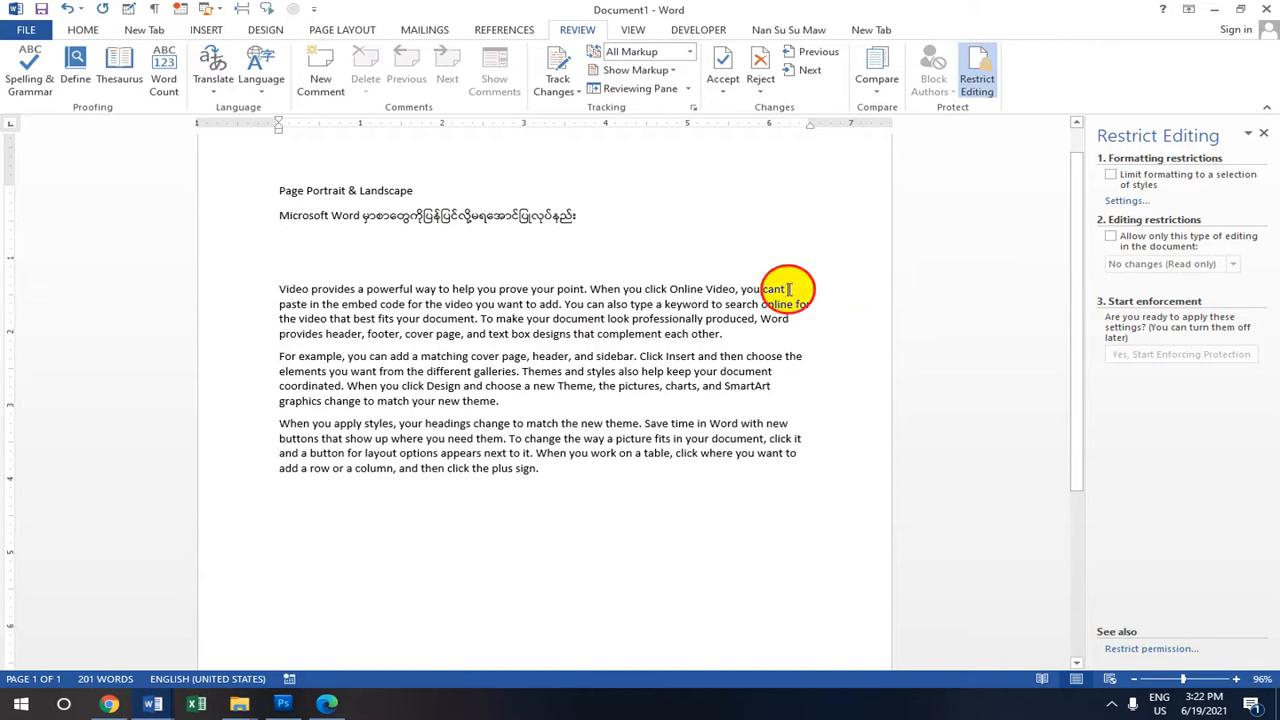
{"action": "left_click_drag", "start_coordinate": [789, 289], "coordinate": [806, 291]}
{"action": "left_click", "coordinate": [815, 304]}
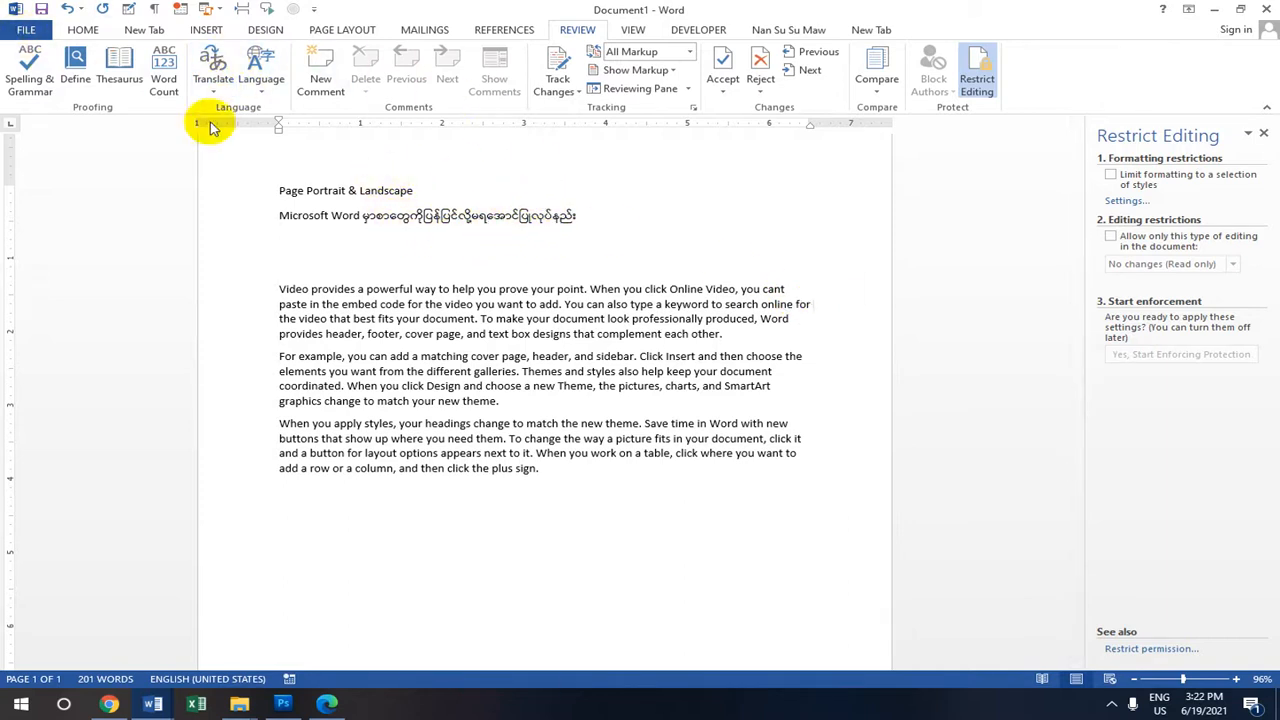
{"action": "left_click", "coordinate": [16, 32]}
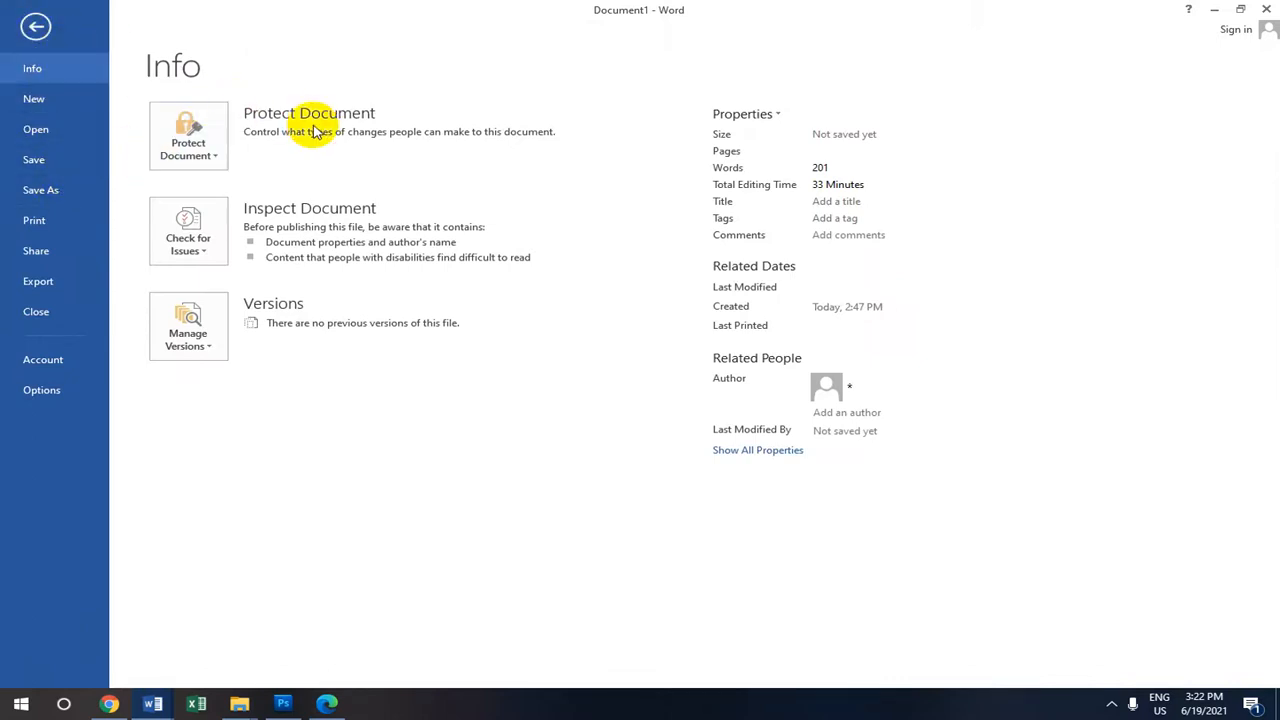
Encrypt the document with an open password, entering and confirming it.
{"action": "left_click", "coordinate": [187, 133]}
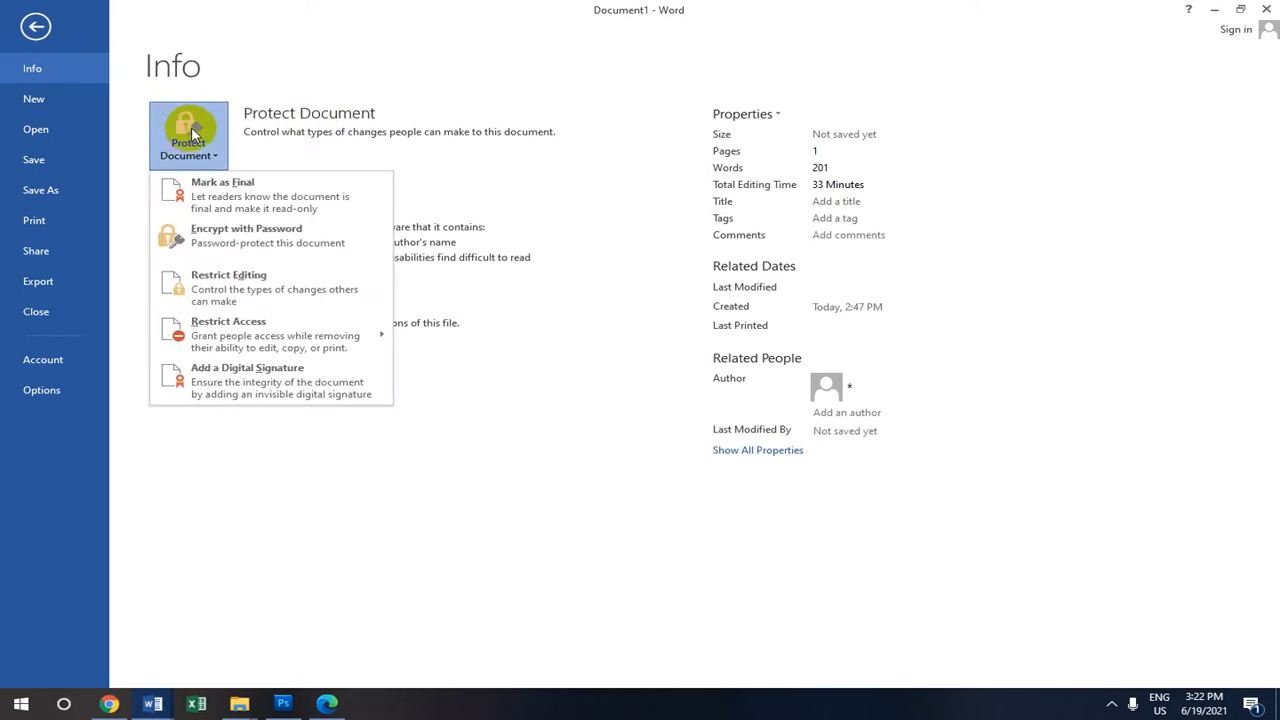
{"action": "left_click", "coordinate": [253, 237]}
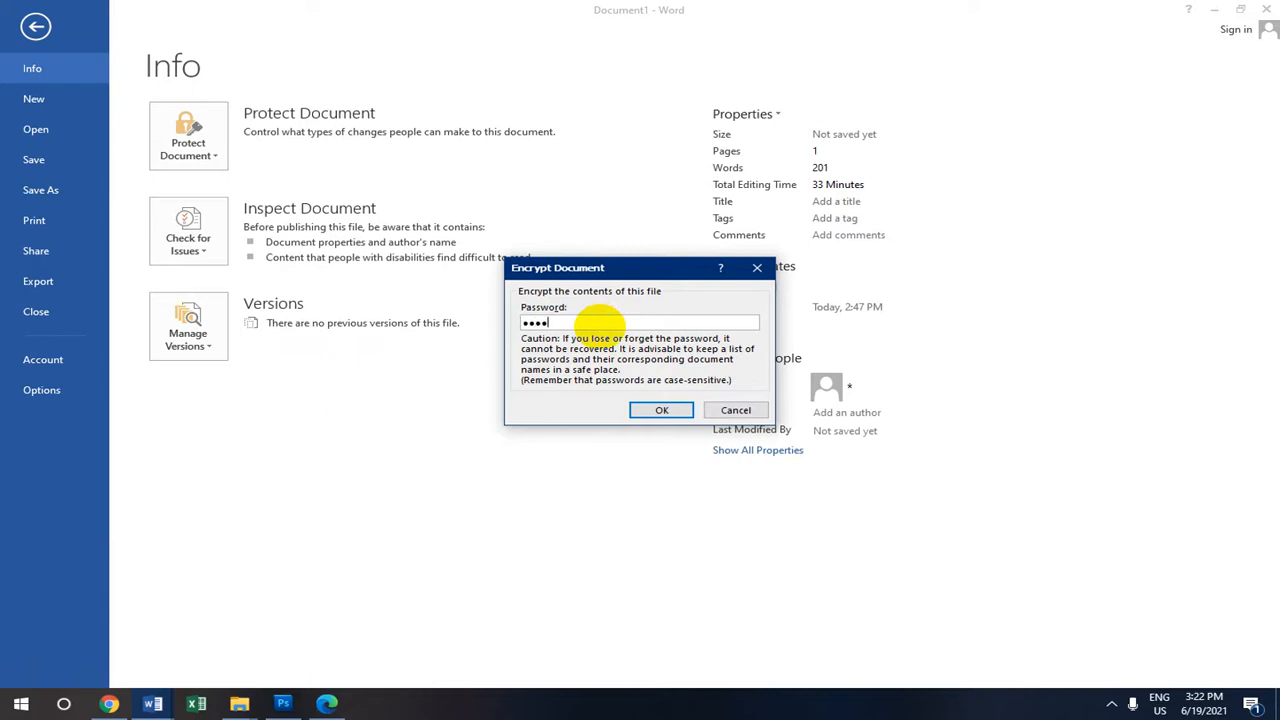
{"action": "left_click", "coordinate": [674, 410]}
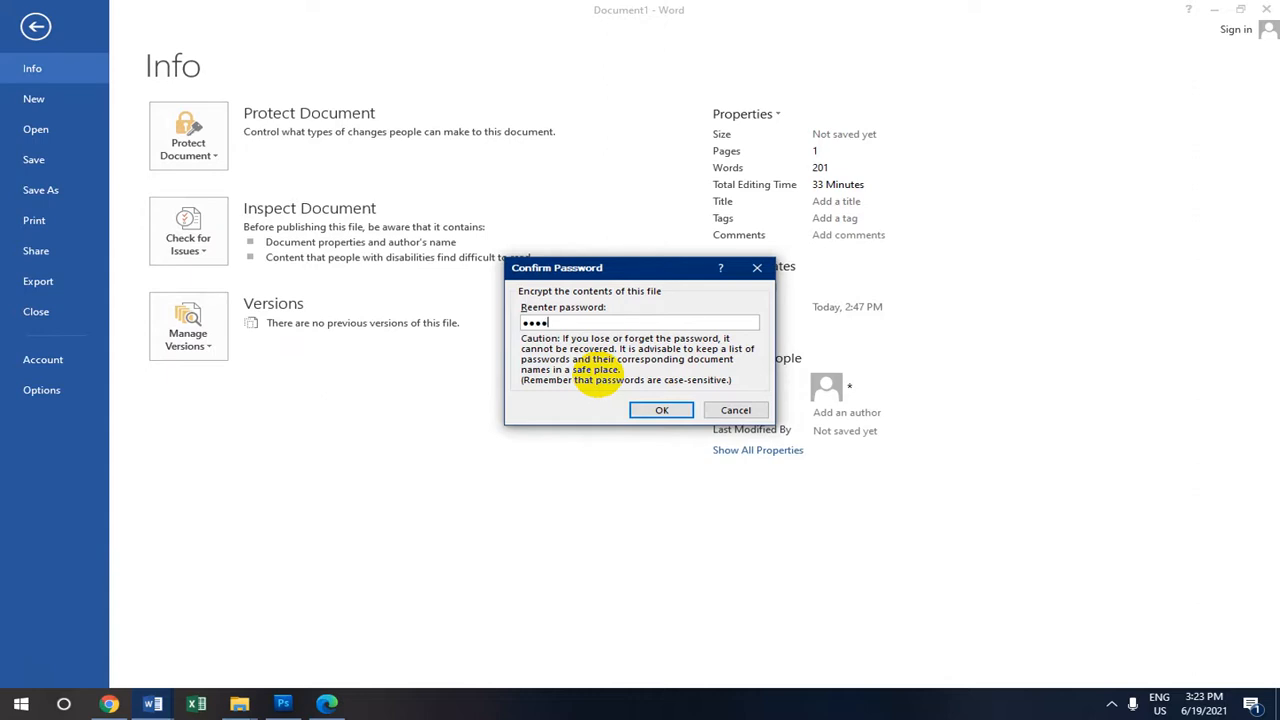
{"action": "left_click", "coordinate": [659, 409]}
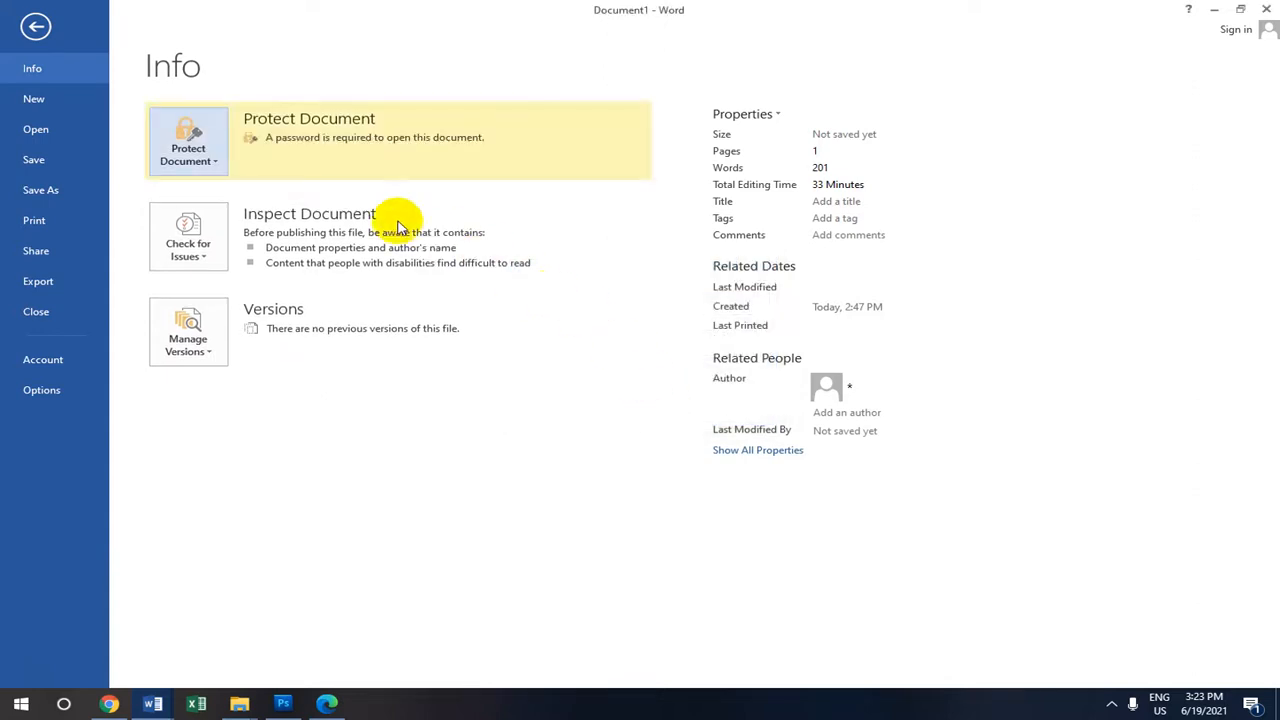
{"action": "left_click", "coordinate": [60, 186]}
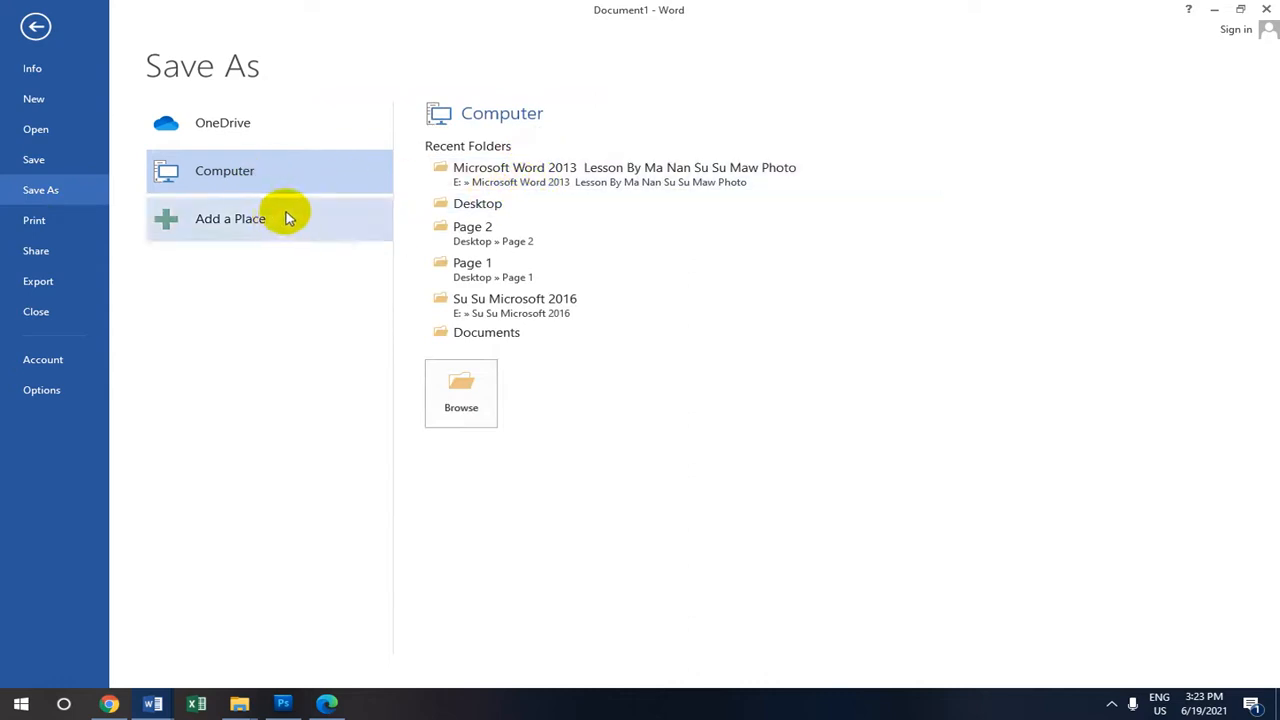
Save the encrypted document to the Desktop as Page Portrait.docx and close it.
{"action": "left_click", "coordinate": [472, 206]}
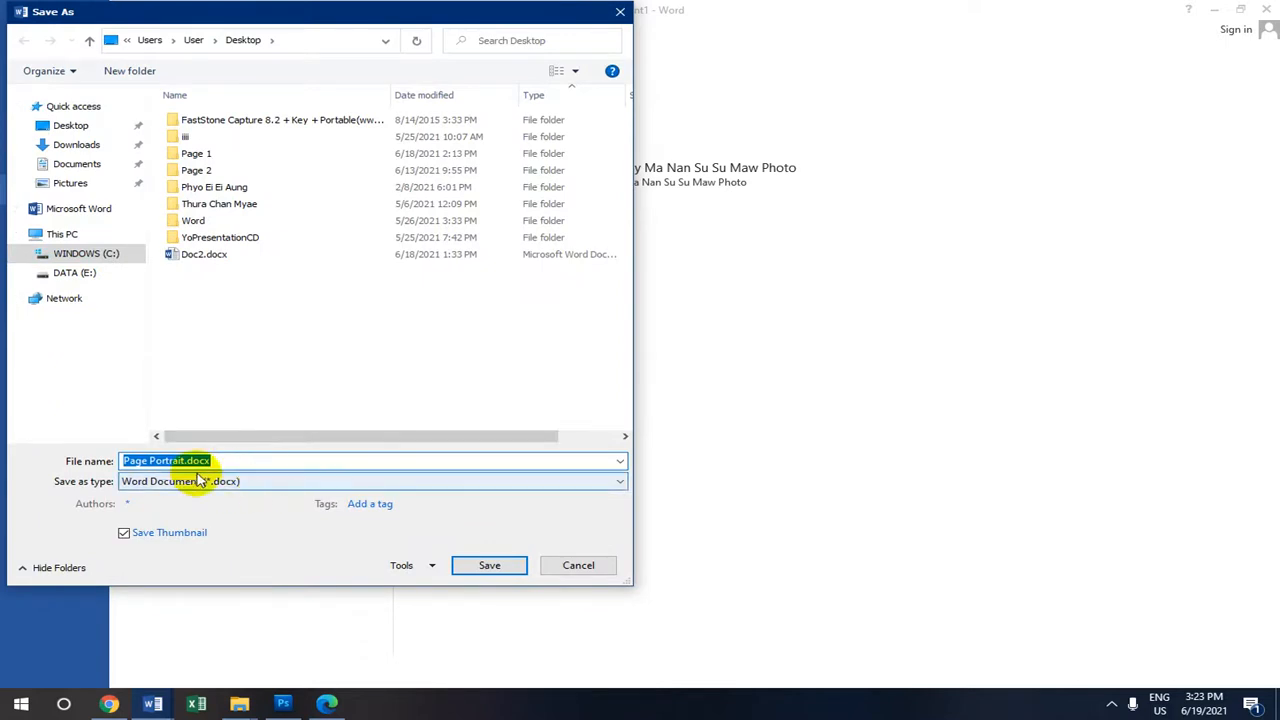
{"action": "left_click", "coordinate": [490, 565]}
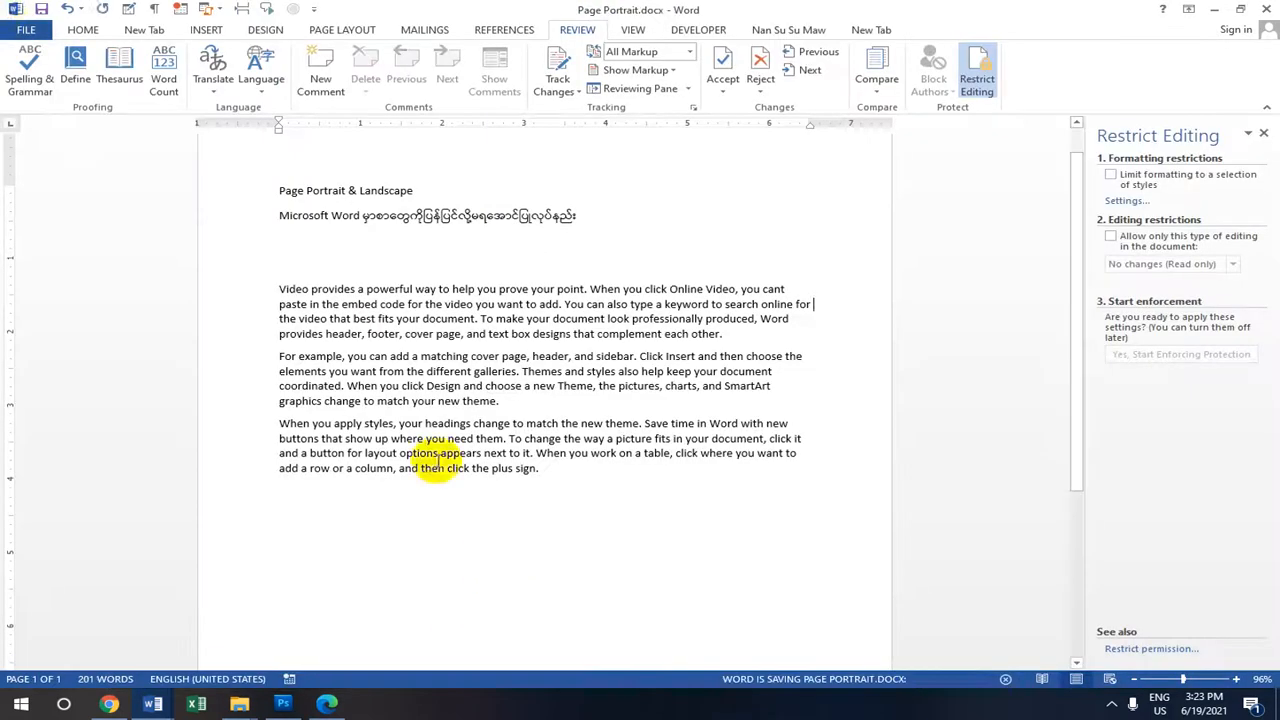
{"action": "left_click", "coordinate": [1268, 8]}
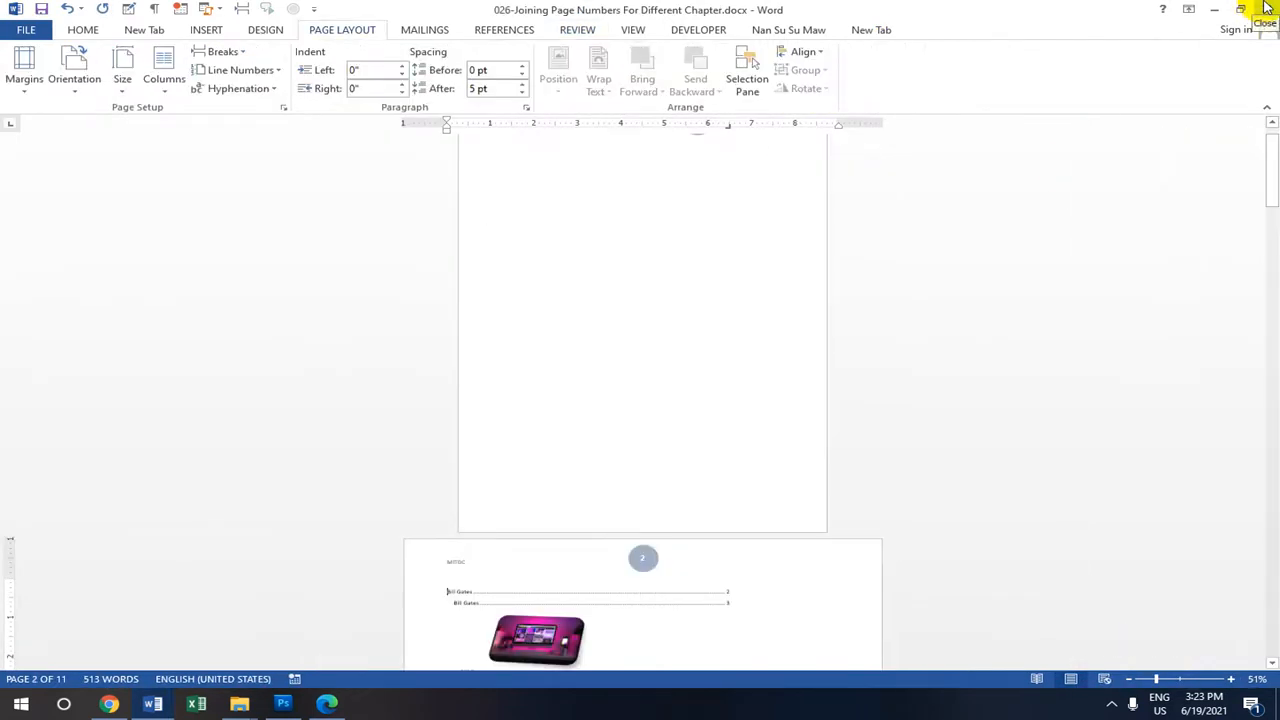
Close the unsaved Word document and File Explorer, refresh the desktop, and open Page Portrait.docx.
{"action": "left_click", "coordinate": [1268, 8]}
{"action": "left_click", "coordinate": [655, 389]}
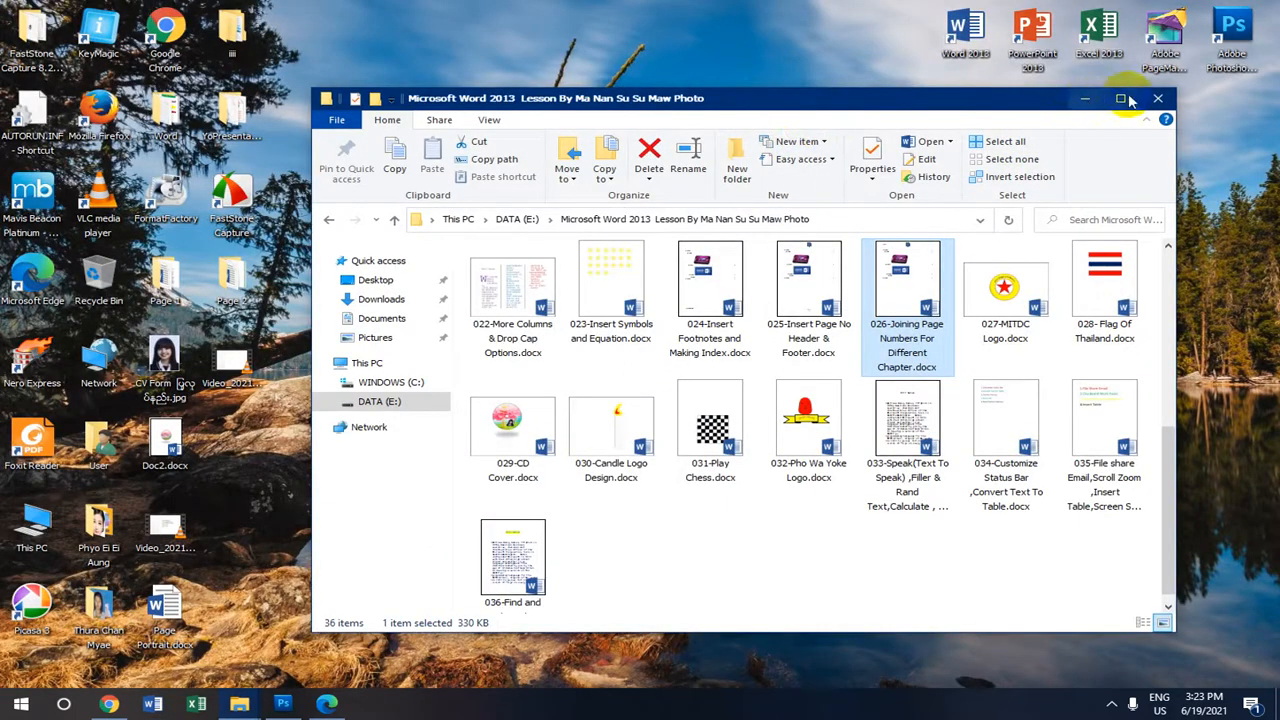
{"action": "left_click", "coordinate": [1160, 98]}
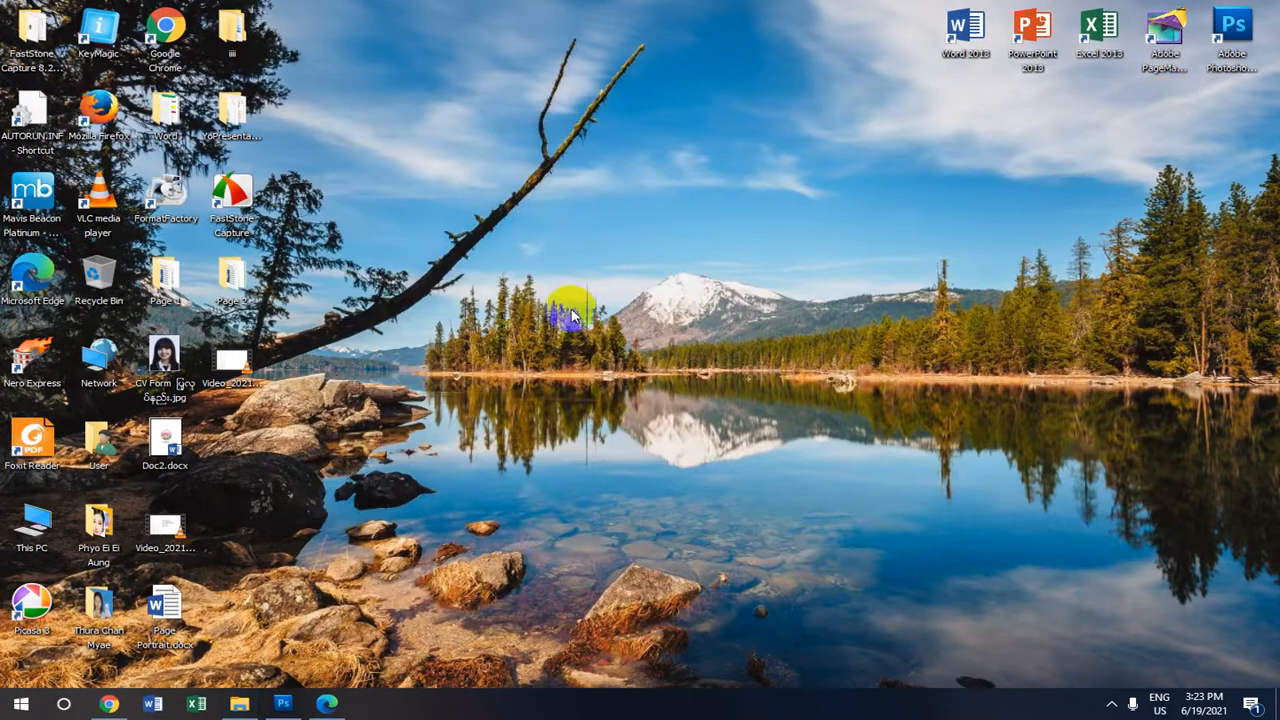
{"action": "right_click", "coordinate": [540, 166]}
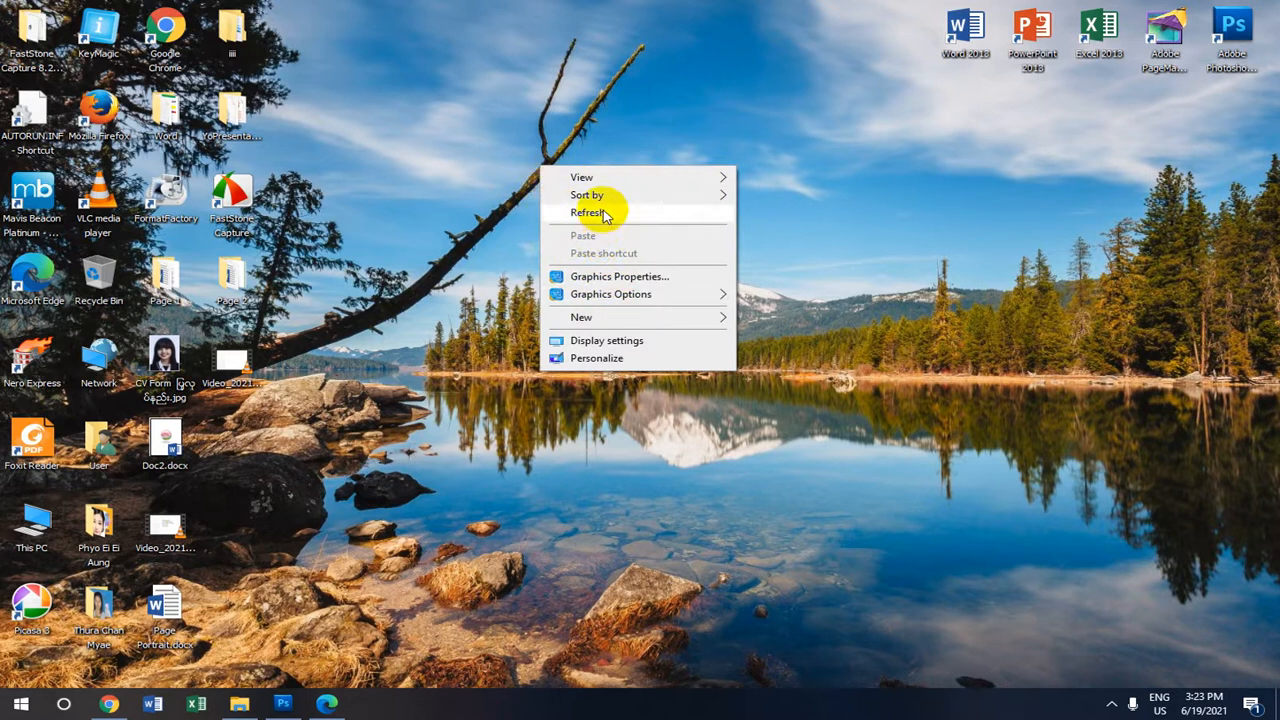
{"action": "left_click", "coordinate": [605, 214]}
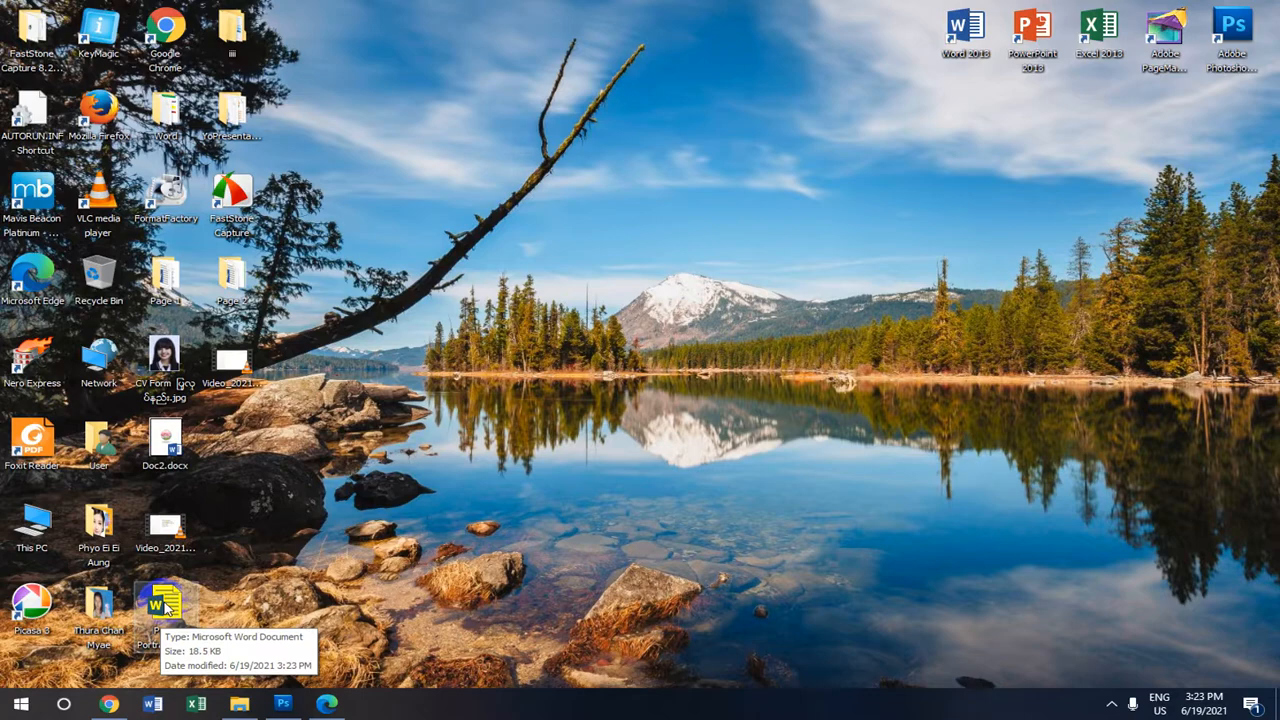
{"action": "double_click", "coordinate": [166, 606]}
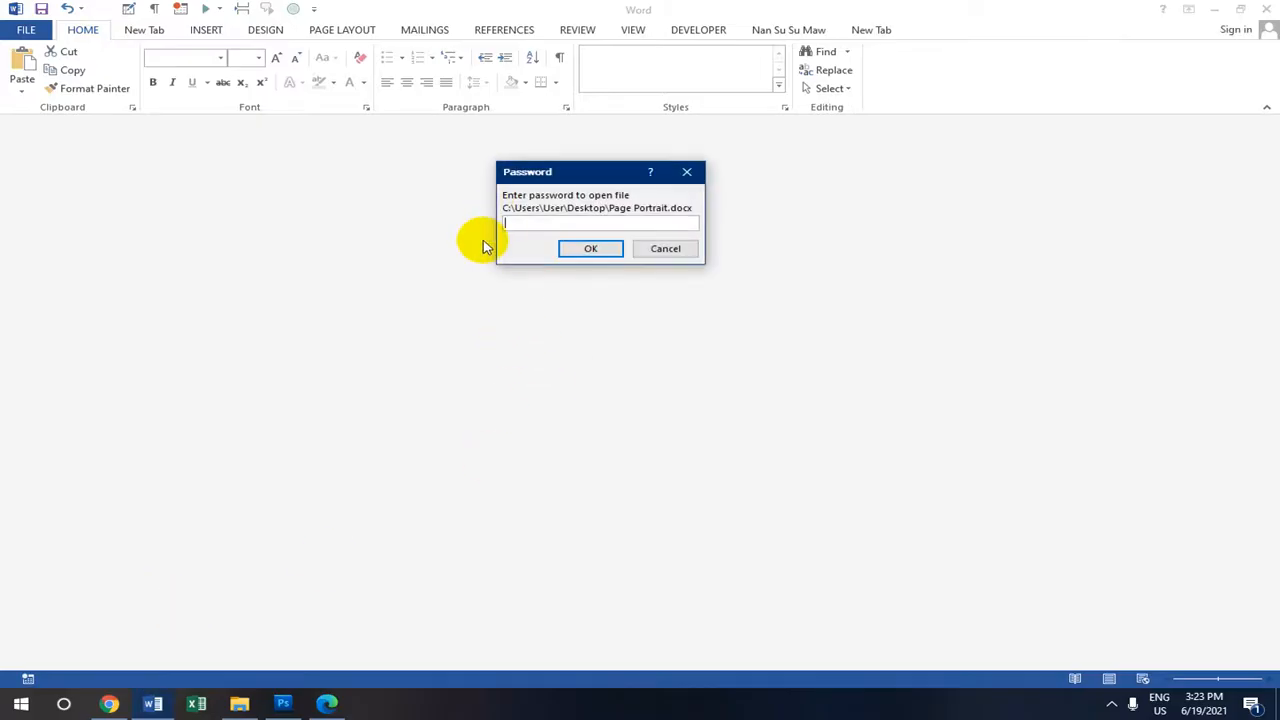
Enter the password to open Page Portrait.docx and zoom the page to 82%.
{"action": "left_click", "coordinate": [588, 250]}
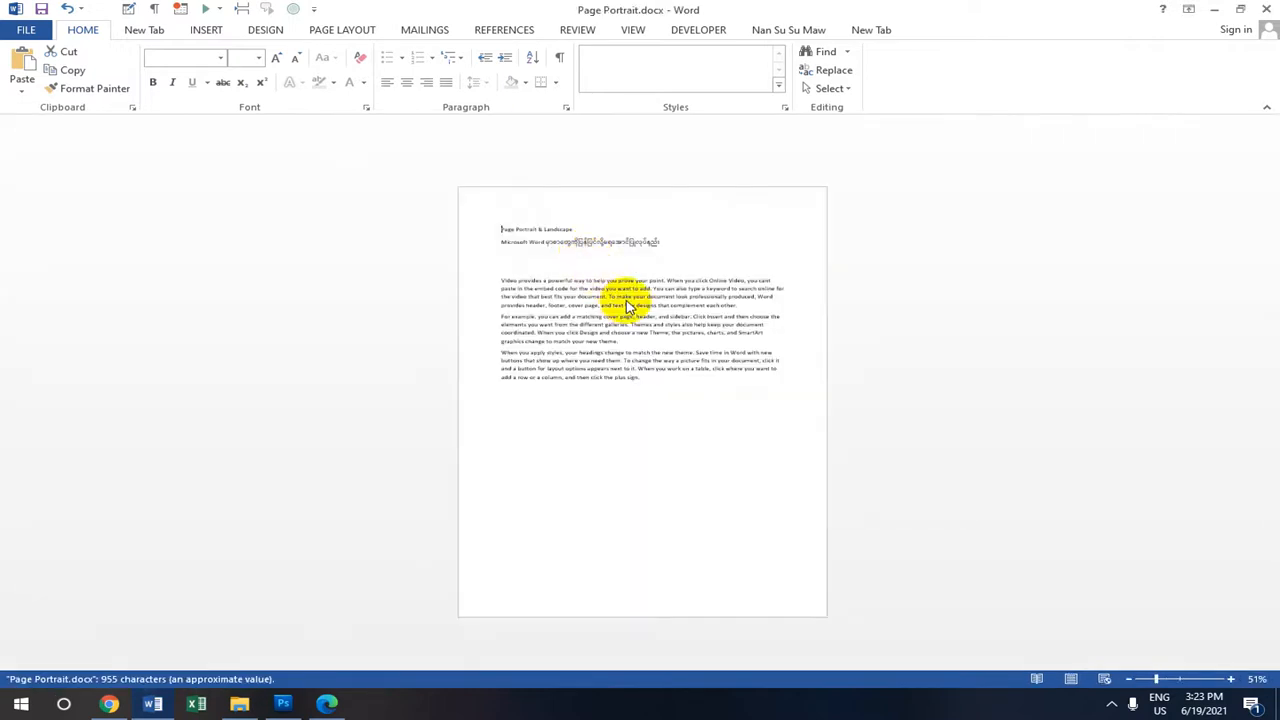
{"action": "left_click", "coordinate": [1173, 680]}
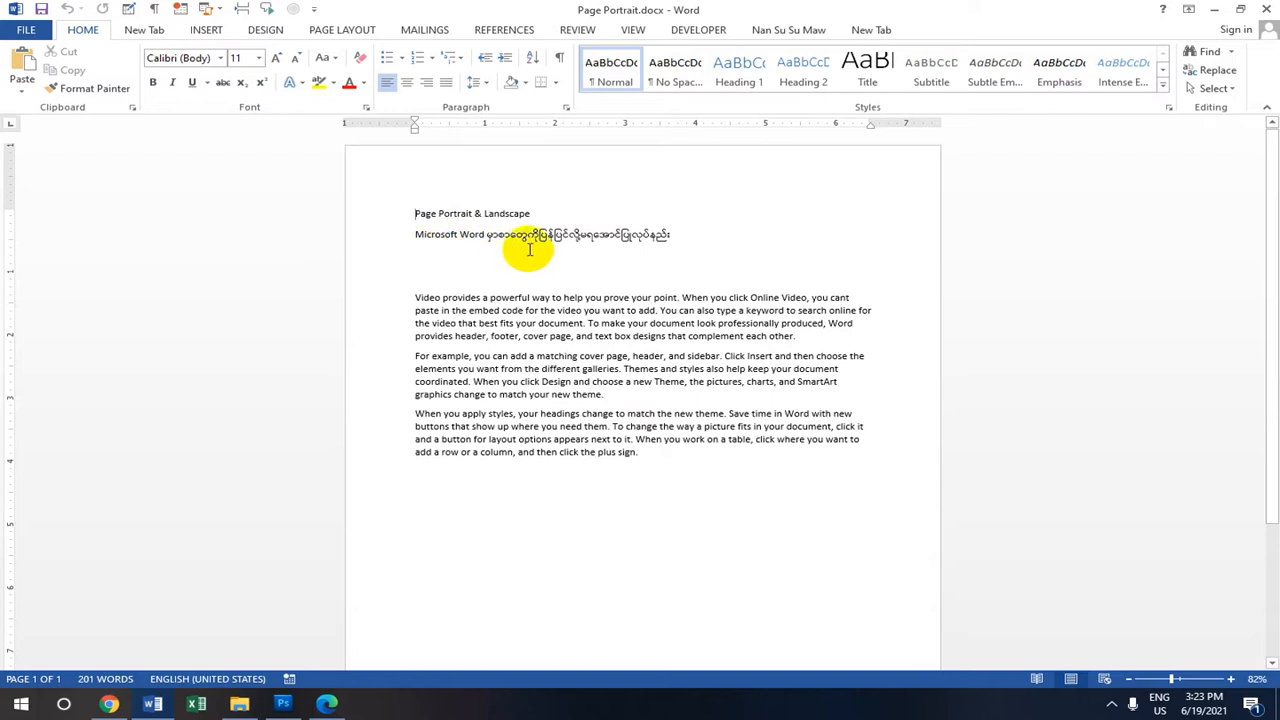
{"action": "left_click", "coordinate": [687, 236]}
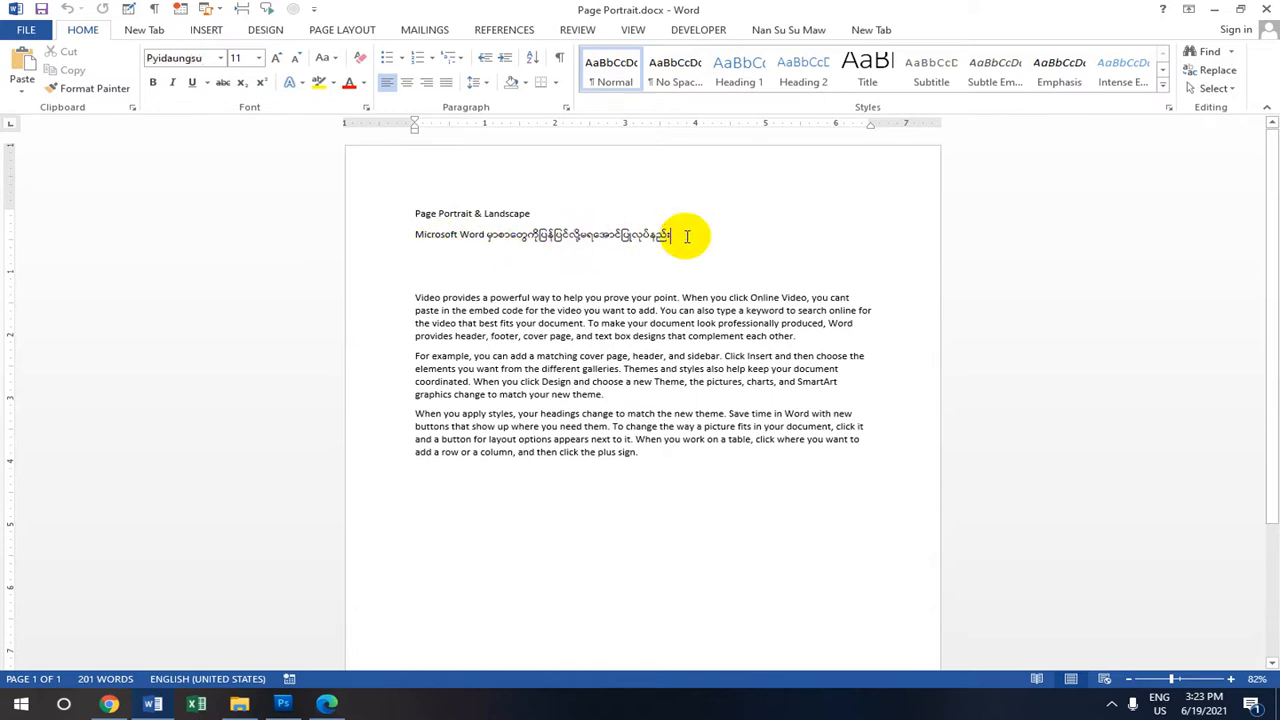